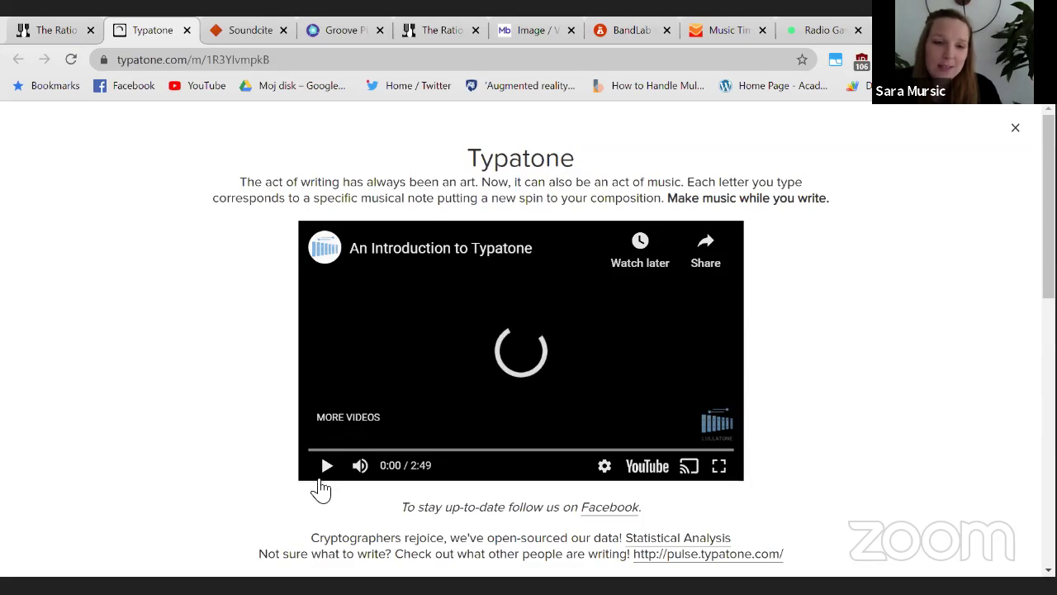
# Watch the "An Introduction to Typatone" video in full screen up to about 1:52 and return to the page
pyautogui.click(327, 467)
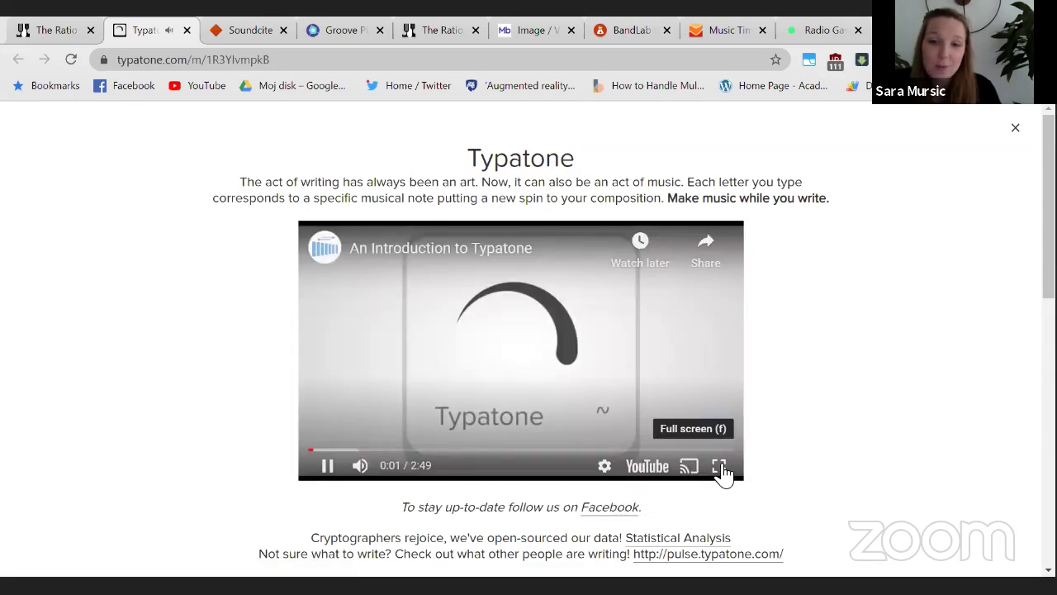
pyautogui.click(720, 468)
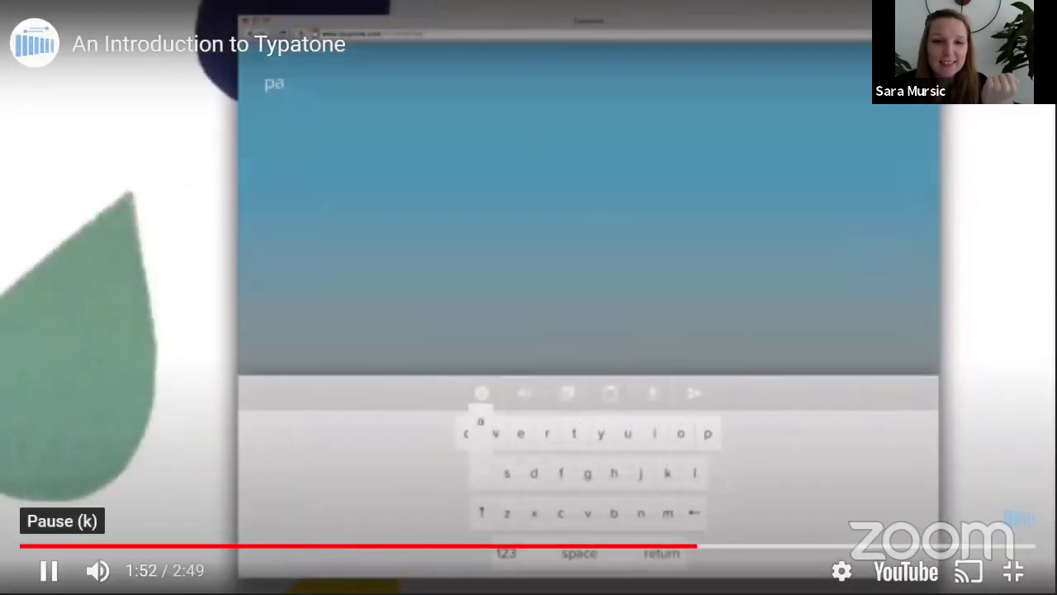
pyautogui.click(48, 570)
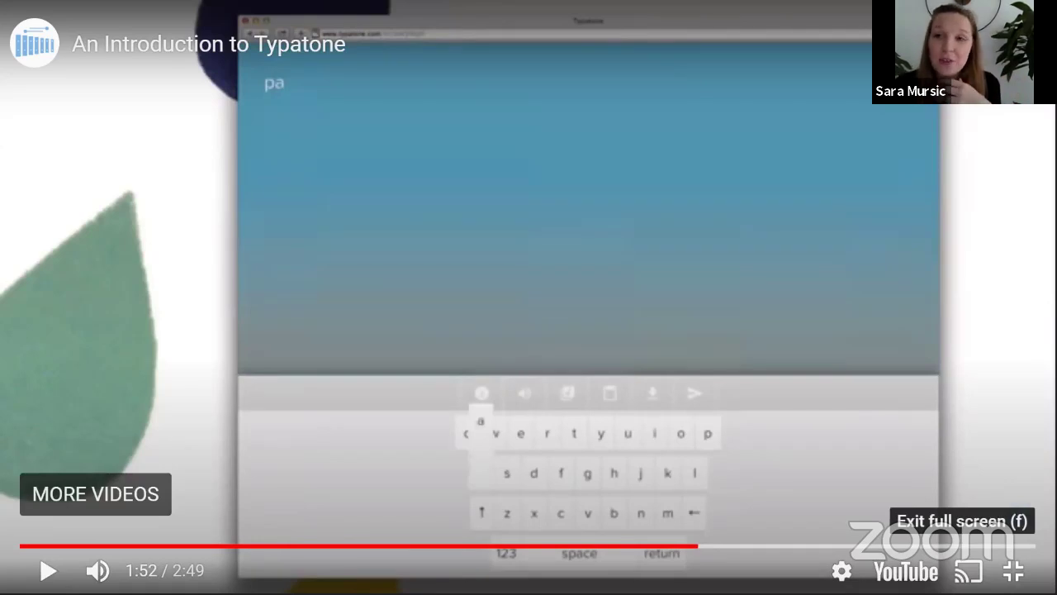
pyautogui.click(1014, 570)
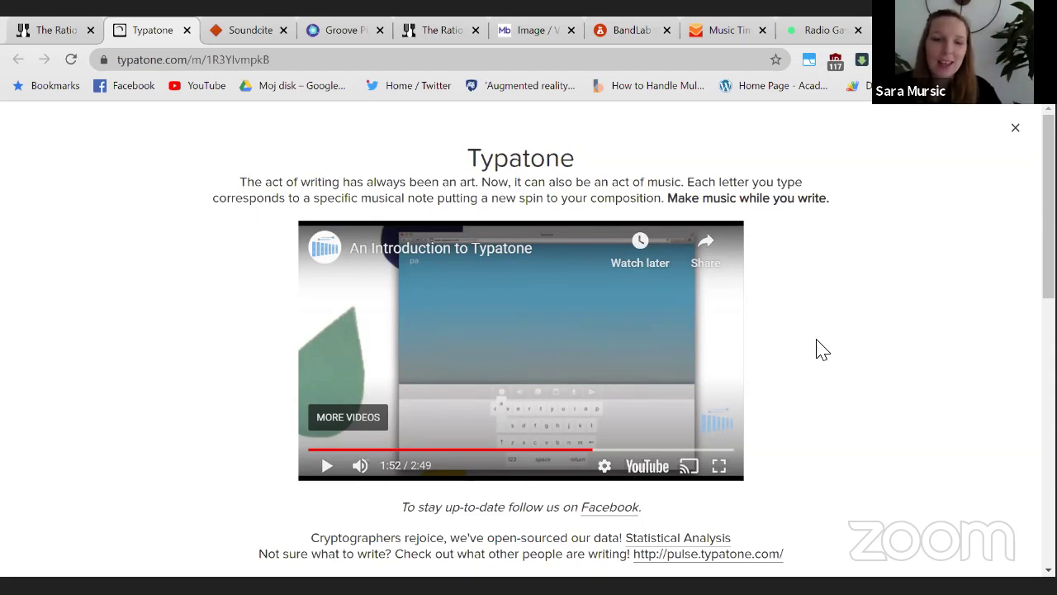
pyautogui.scroll(-5, 818, 347)
pyautogui.scroll(5, 177, 323)
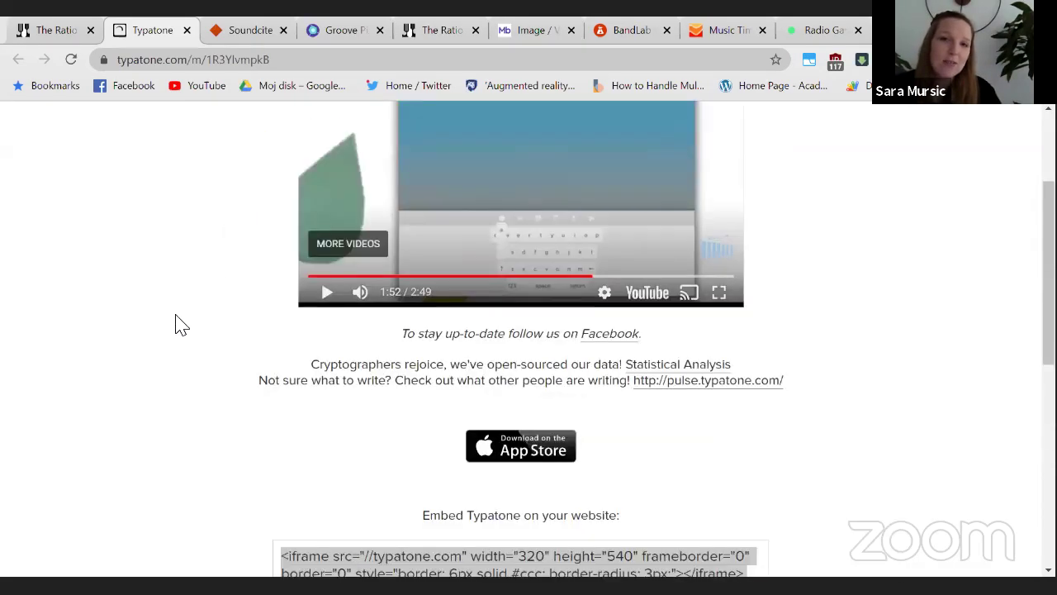
# Open a blank Typatone message by shortening the page address to typatone.com/m
pyautogui.click(229, 64)
pyautogui.click(200, 63)
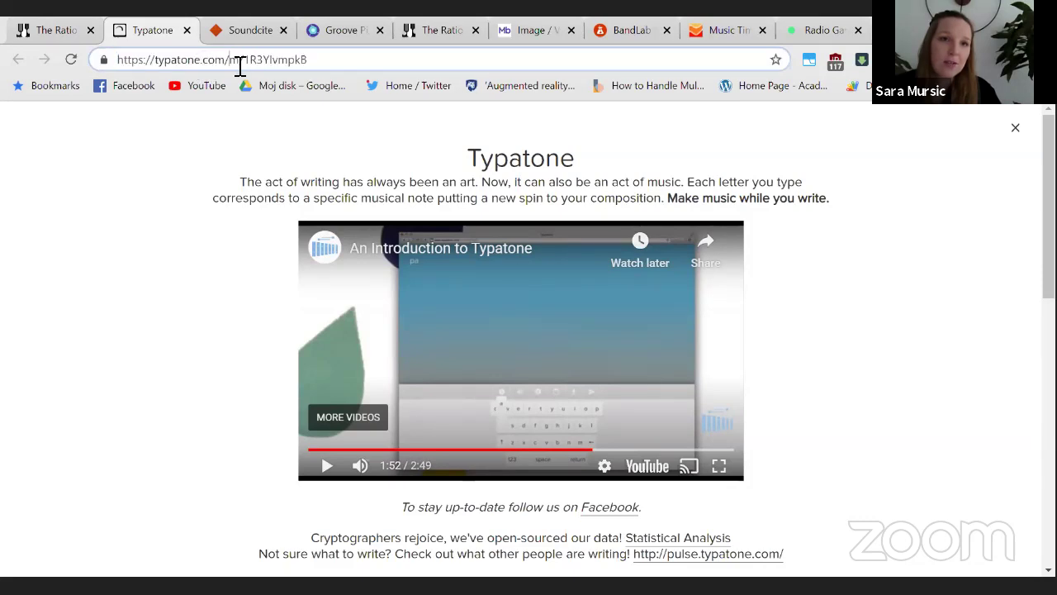
pyautogui.moveTo(240, 62); pyautogui.dragTo(524, 80)
pyautogui.press('BackSpace')
pyautogui.press('Return')
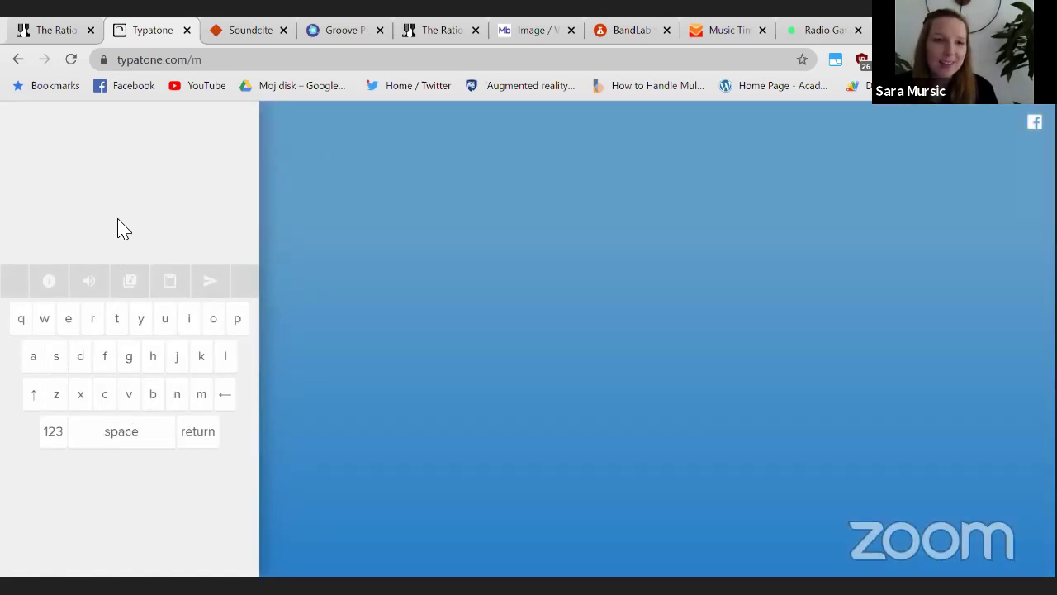
# Write "My name is" followed by the presenter's first name and ", I am leading this Digital Creativity La", correcting the spelling of "Creativity"
pyautogui.click(413, 334)
pyautogui.write('My ')
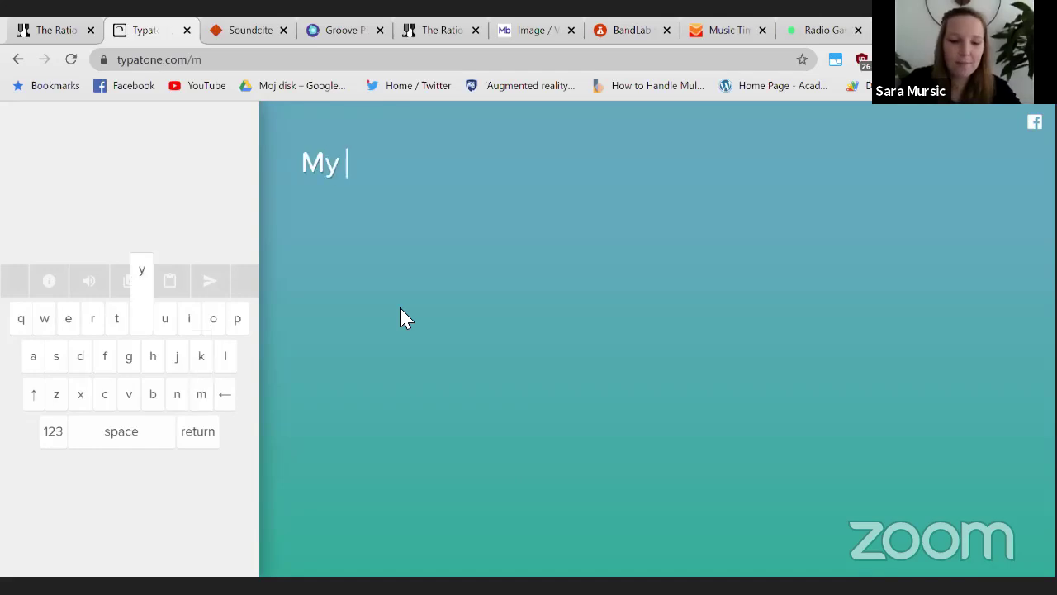
pyautogui.write('name is Sara')
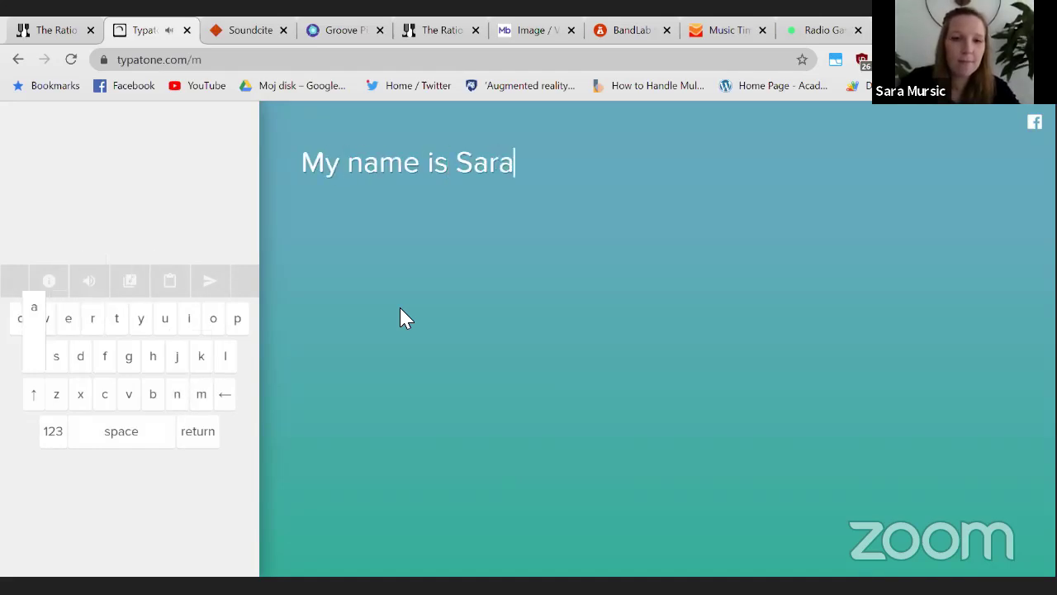
pyautogui.write(', I ')
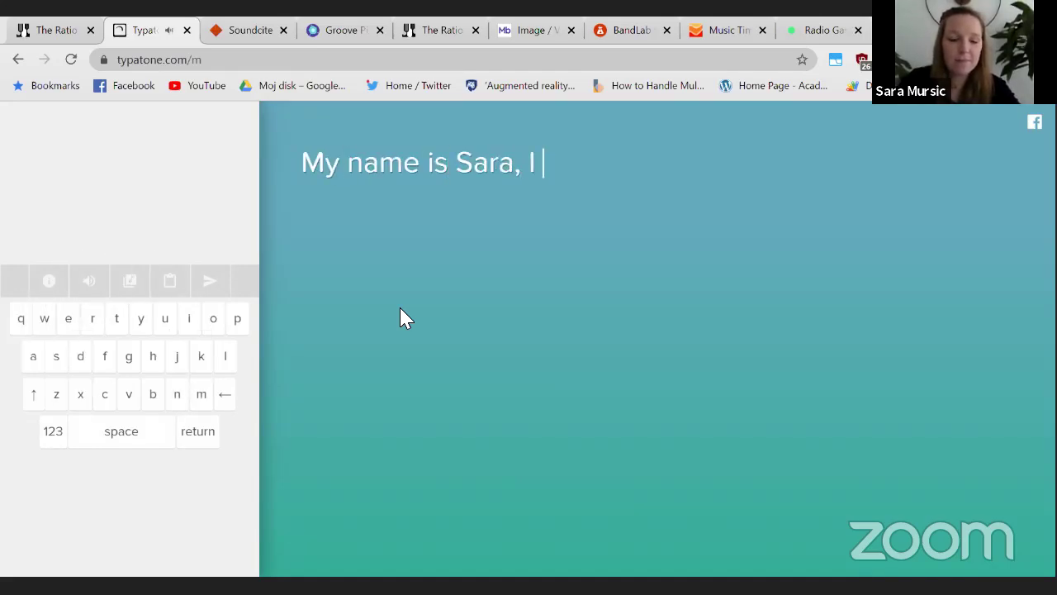
pyautogui.write('am leadin')
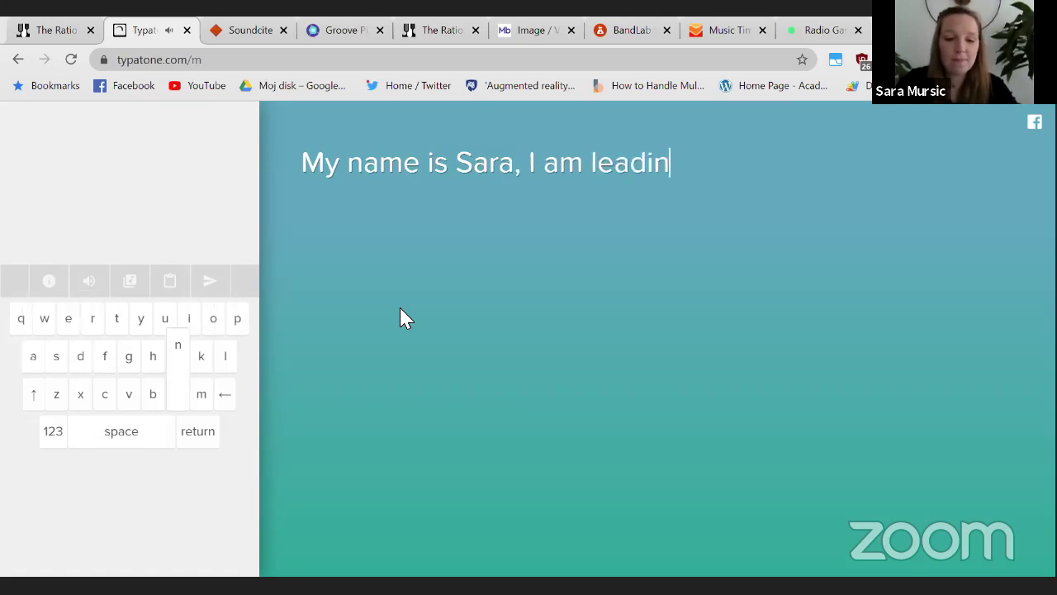
pyautogui.write('g this Di')
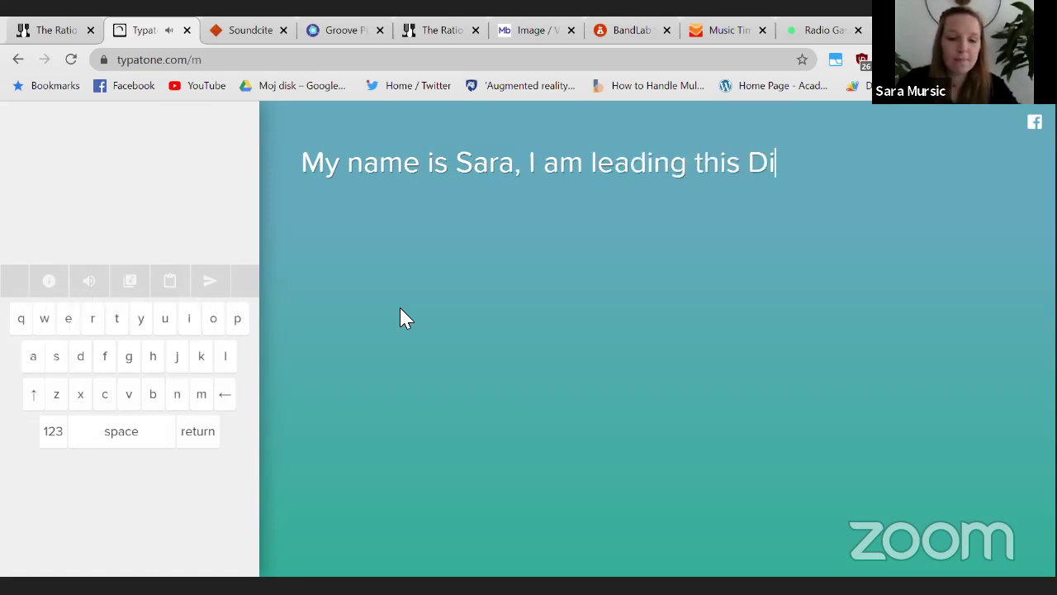
pyautogui.write('gital Creatiity')
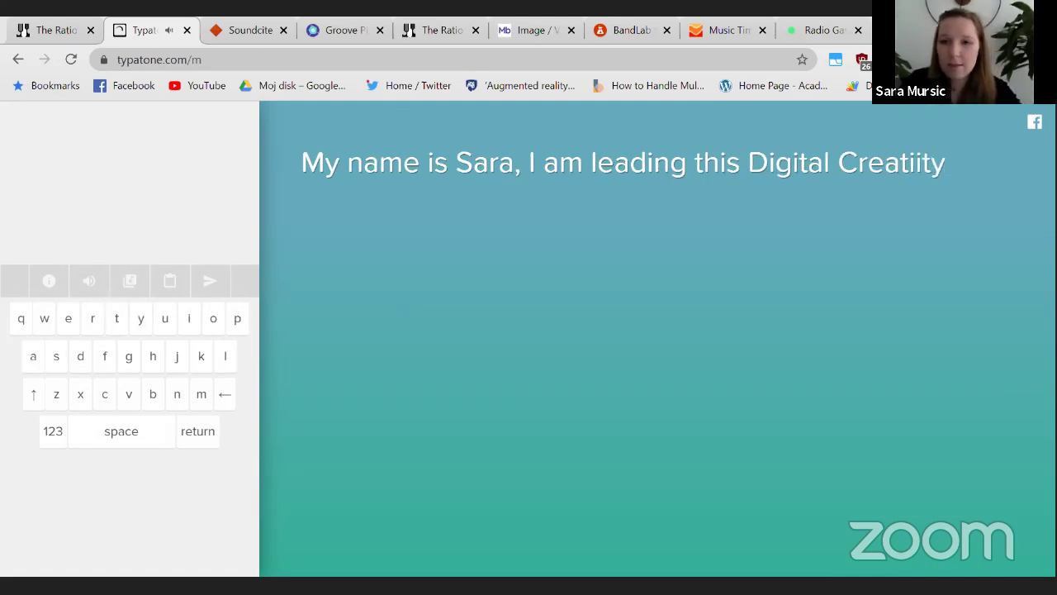
pyautogui.press('BackSpace')
pyautogui.press('BackSpace')
pyautogui.press('BackSpace')
pyautogui.press('BackSpace')
pyautogui.write('ivity La')
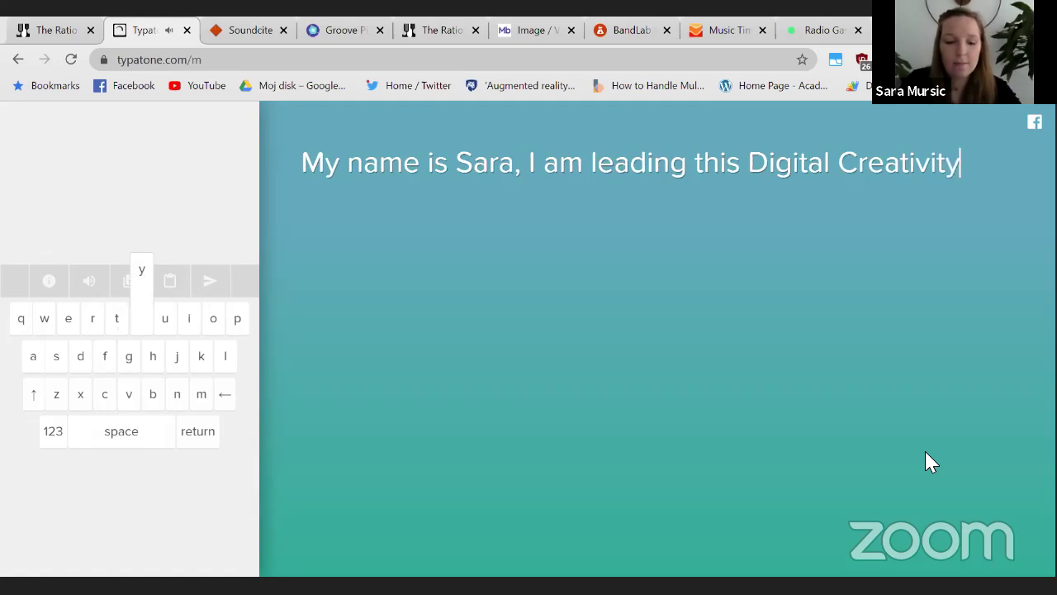
# Complete the word "Lab" and finish the sentence with "and I'm excited to hear this text in music."
pyautogui.write('b an')
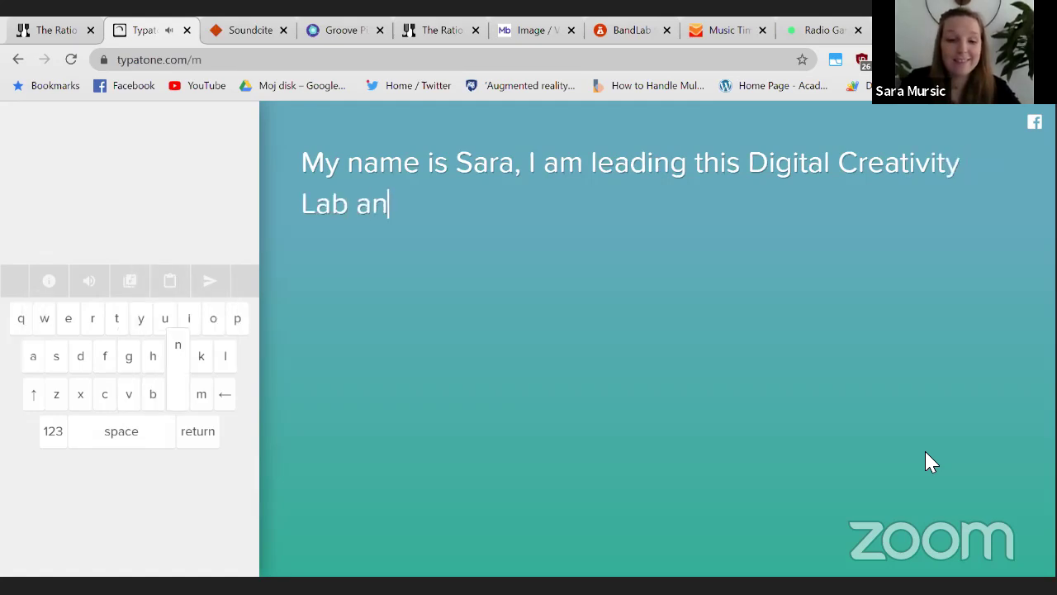
pyautogui.write("d I'm excited to m")
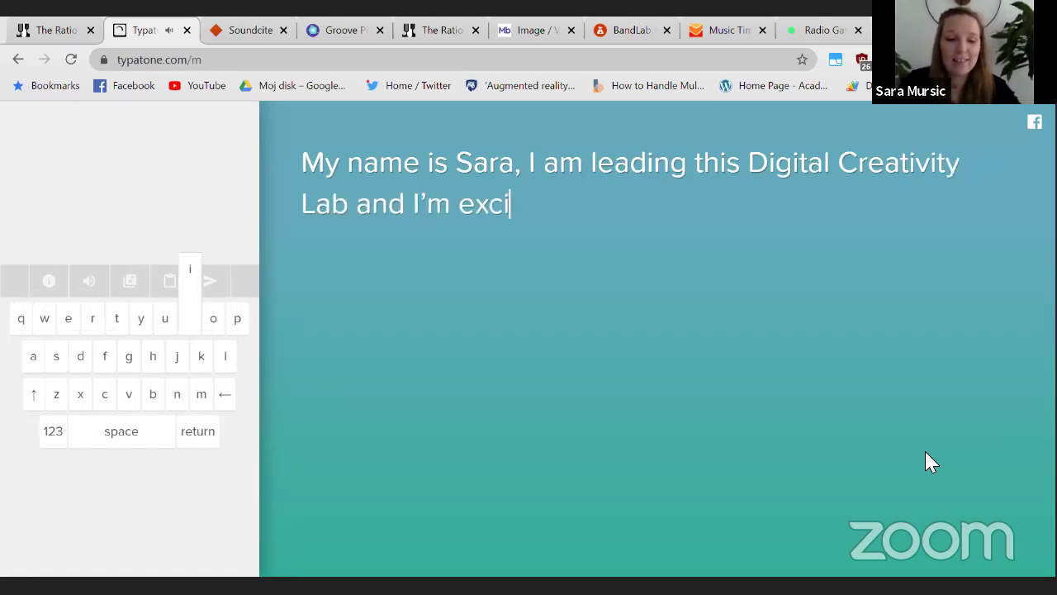
pyautogui.press('BackSpace')
pyautogui.write('hear')
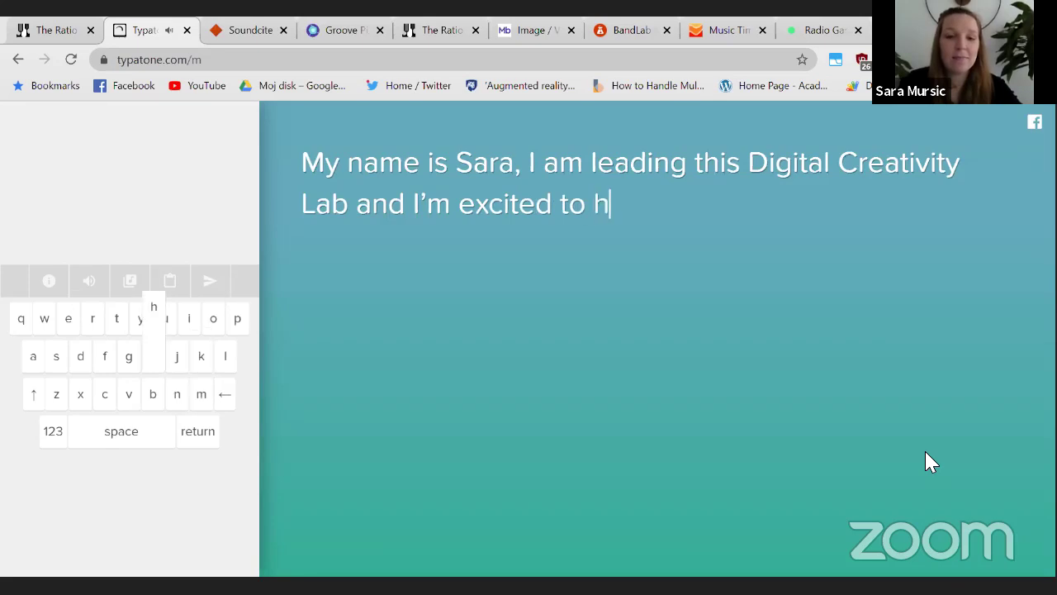
pyautogui.write('s t')
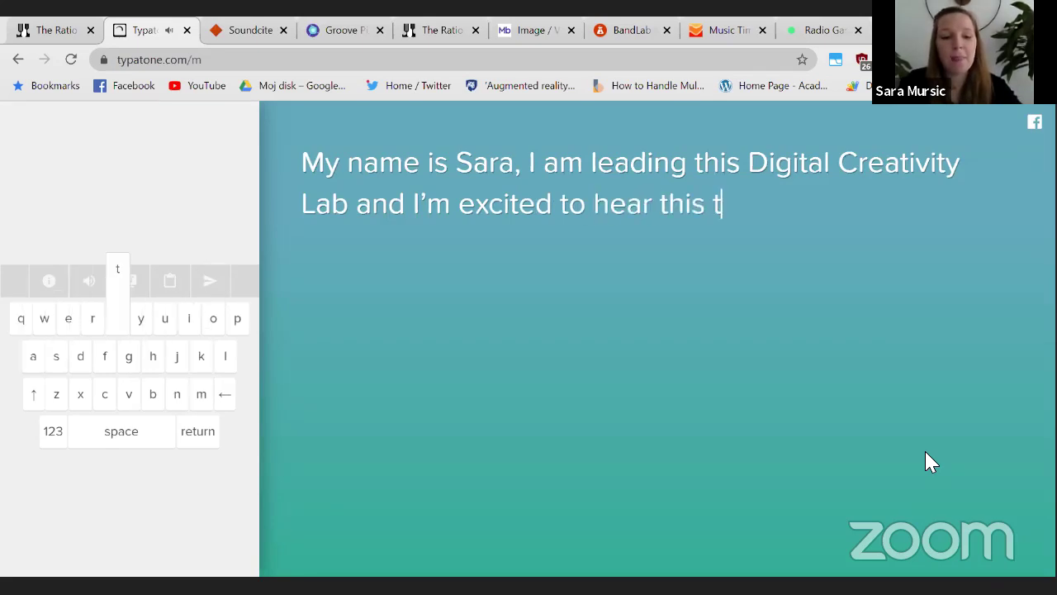
pyautogui.write('ext in notes')
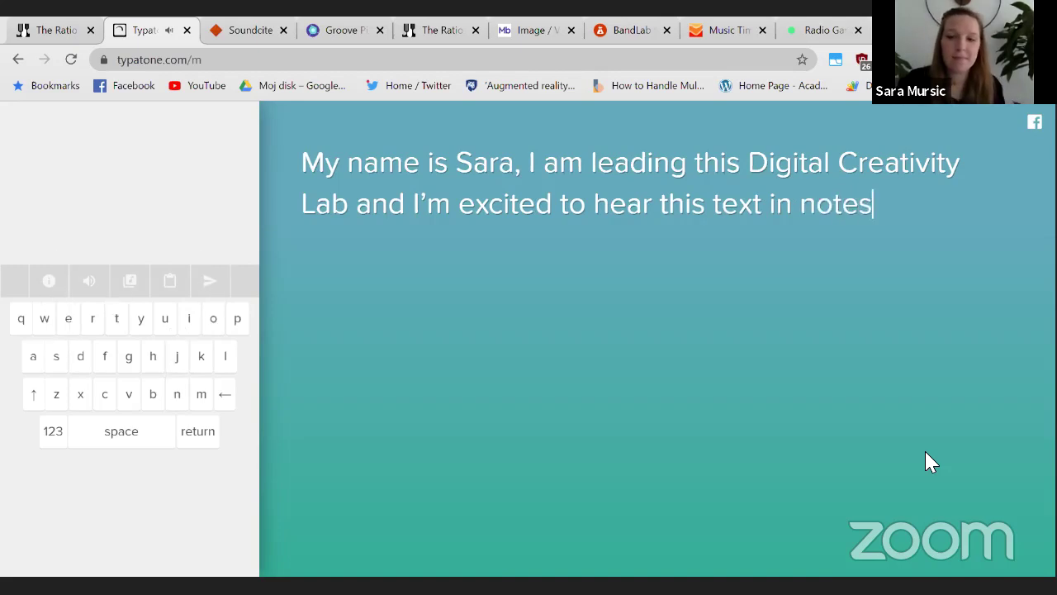
pyautogui.press('BackSpace')
pyautogui.press('BackSpace')
pyautogui.press('BackSpace')
pyautogui.press('BackSpace')
pyautogui.press('BackSpace')
pyautogui.write('music')
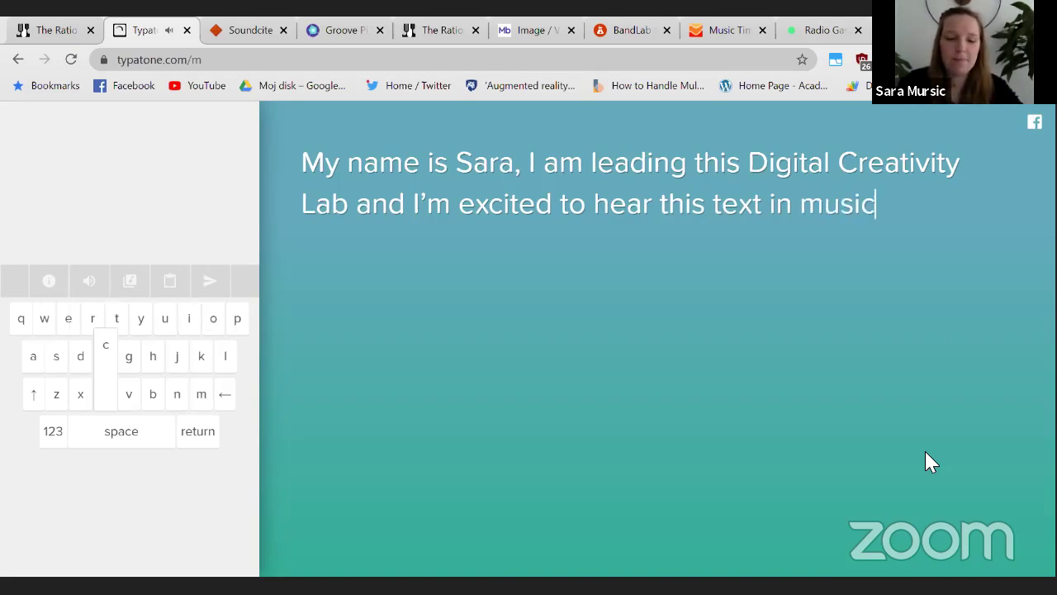
pyautogui.write('.')
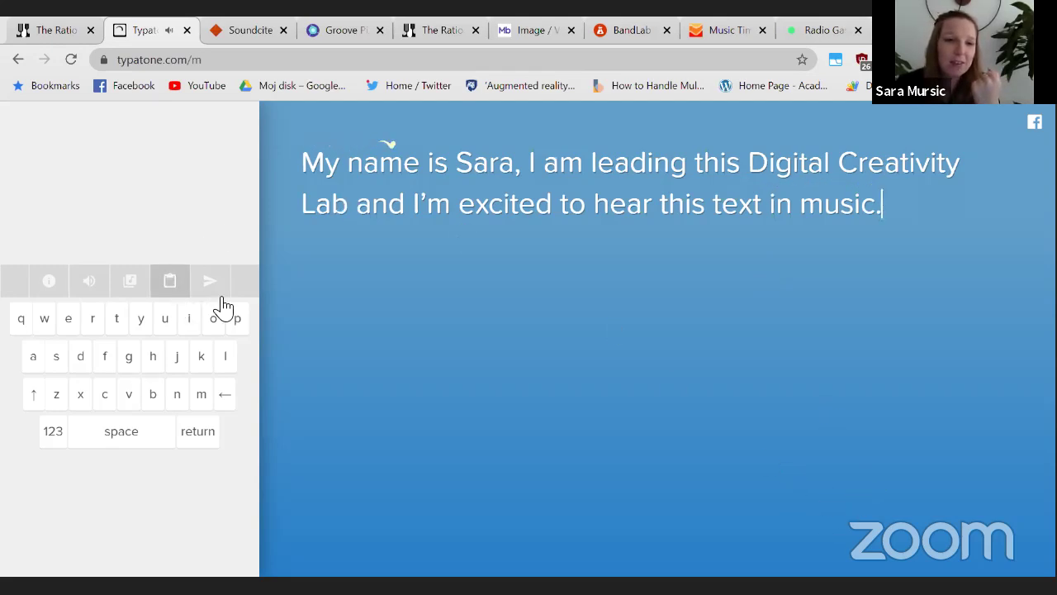
# Change the composition's sound theme, and view the message's share link and embed code before returning to the text
pyautogui.click(130, 285)
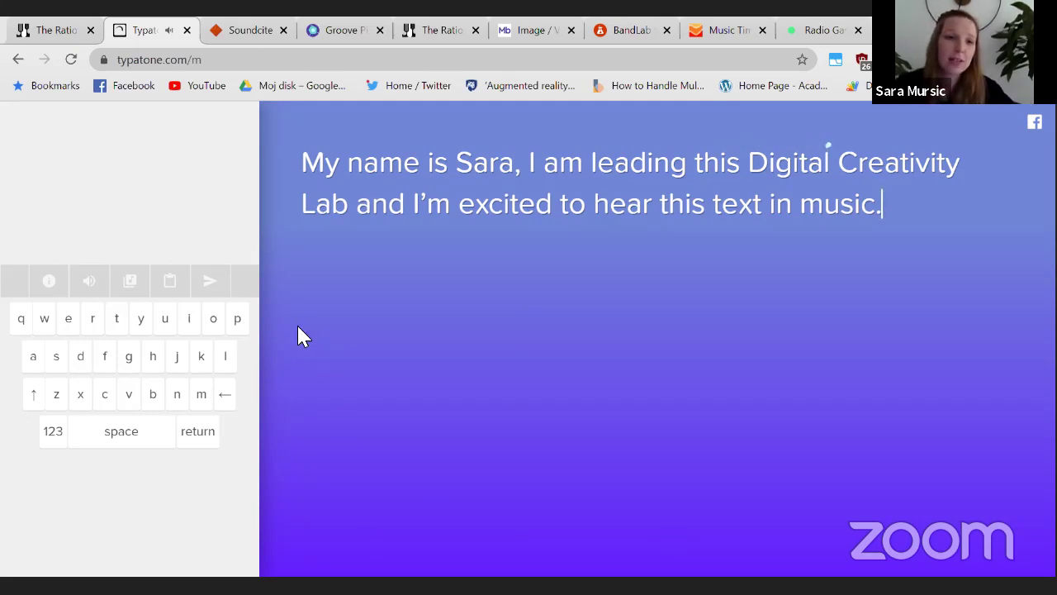
pyautogui.click(208, 283)
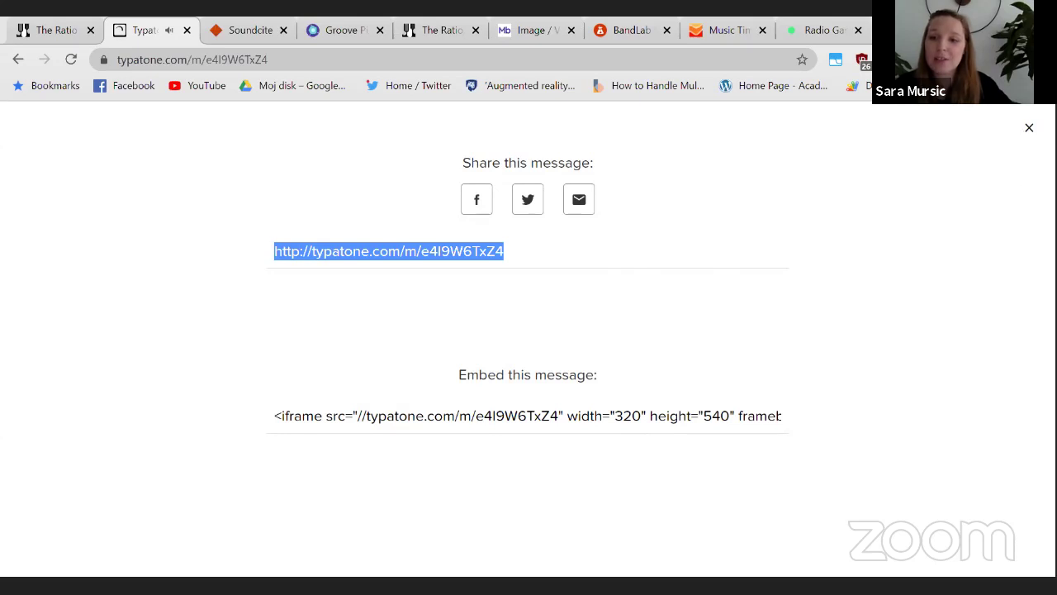
pyautogui.click(942, 355)
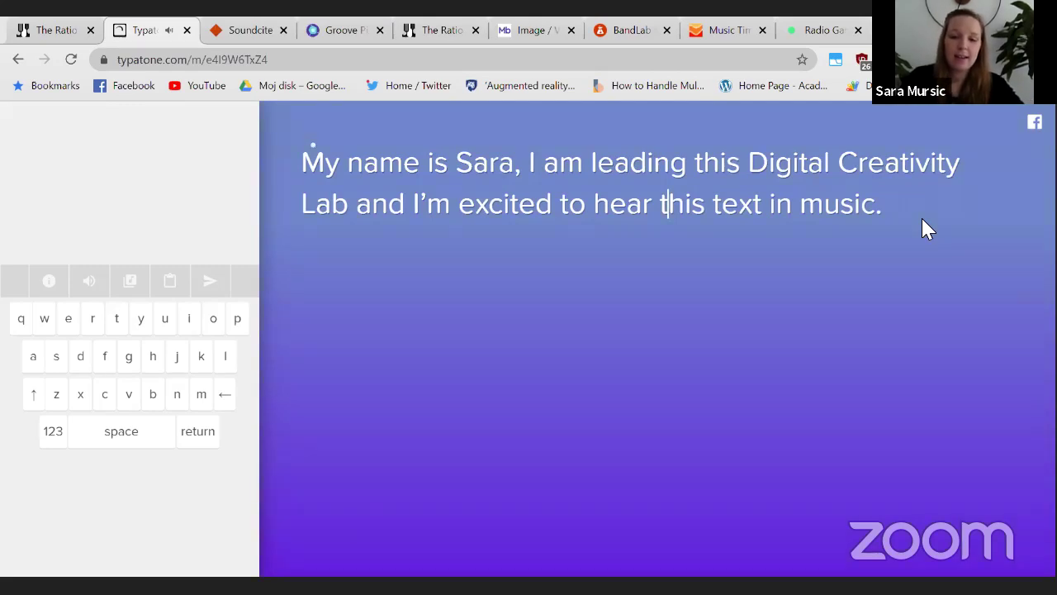
# Delete the entire text of the message
pyautogui.press('BackSpace')
pyautogui.press('BackSpace')
pyautogui.press('BackSpace')
pyautogui.press('BackSpace')
pyautogui.press('BackSpace')
pyautogui.press('BackSpace')
pyautogui.press('BackSpace')
pyautogui.press('BackSpace')
pyautogui.press('BackSpace')
pyautogui.press('BackSpace')
pyautogui.press('BackSpace')
pyautogui.press('BackSpace')
pyautogui.press('BackSpace')
pyautogui.press('BackSpace')
pyautogui.press('BackSpace')
pyautogui.press('BackSpace')
pyautogui.press('BackSpace')
pyautogui.press('BackSpace')
pyautogui.press('BackSpace')
pyautogui.press('BackSpace')
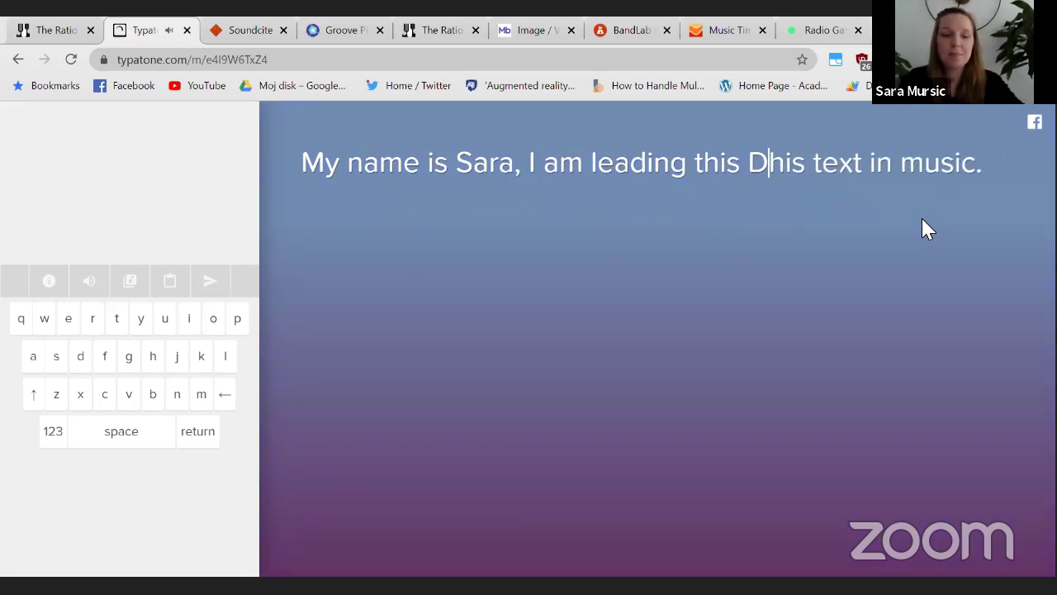
pyautogui.press('BackSpace')
pyautogui.press('BackSpace')
pyautogui.press('BackSpace')
pyautogui.press('BackSpace')
pyautogui.press('BackSpace')
pyautogui.press('BackSpace')
pyautogui.press('BackSpace')
pyautogui.press('BackSpace')
pyautogui.press('BackSpace')
pyautogui.press('BackSpace')
pyautogui.press('BackSpace')
pyautogui.press('BackSpace')
pyautogui.press('BackSpace')
pyautogui.press('BackSpace')
pyautogui.press('BackSpace')
pyautogui.press('BackSpace')
pyautogui.press('BackSpace')
pyautogui.press('BackSpace')
pyautogui.press('BackSpace')
pyautogui.press('BackSpace')
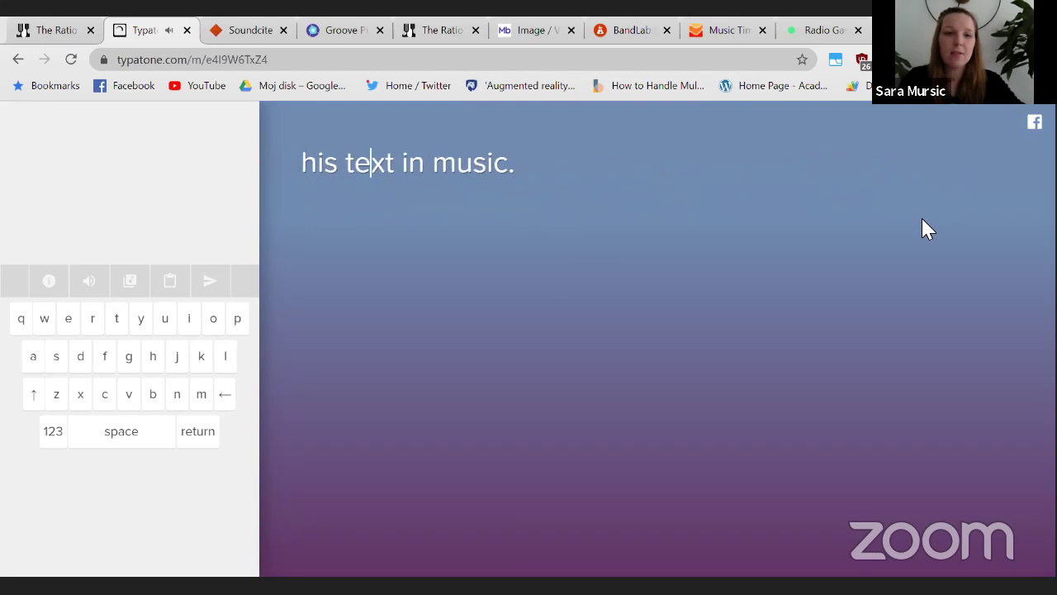
pyautogui.press('BackSpace')
pyautogui.press('BackSpace')
pyautogui.press('BackSpace')
pyautogui.press('BackSpace')
pyautogui.press('BackSpace')
pyautogui.press('BackSpace')
pyautogui.press('BackSpace')
pyautogui.press('BackSpace')
pyautogui.press('BackSpace')
pyautogui.press('BackSpace')
pyautogui.press('BackSpace')
pyautogui.press('BackSpace')
pyautogui.press('BackSpace')
pyautogui.press('BackSpace')
pyautogui.press('BackSpace')
pyautogui.press('BackSpace')
pyautogui.press('BackSpace')
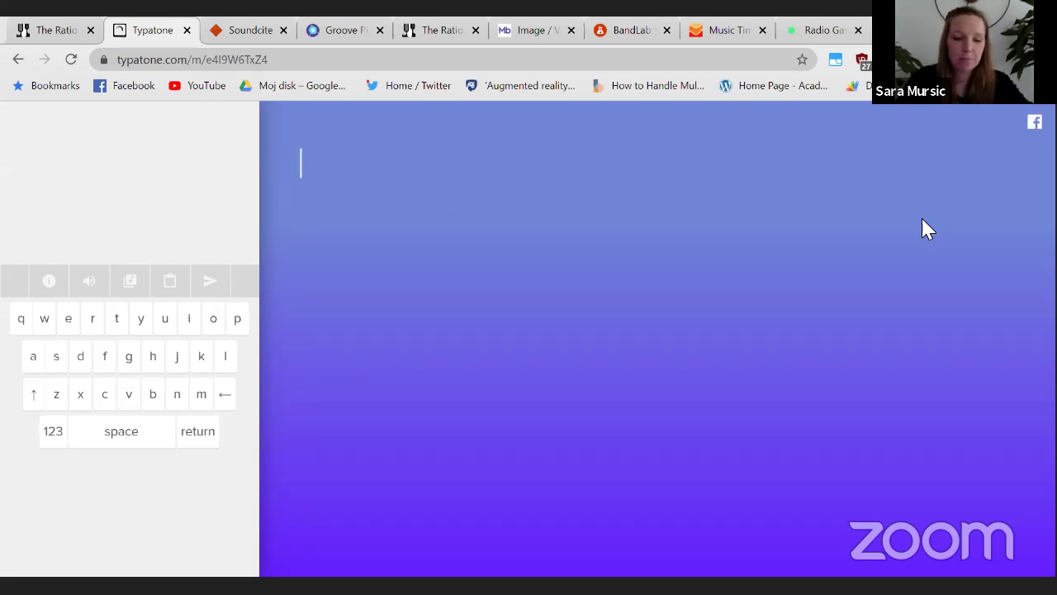
# Write "We have 4 seasons in a year. Today is the firt day of Autumn." as the new message
pyautogui.write('We have ')
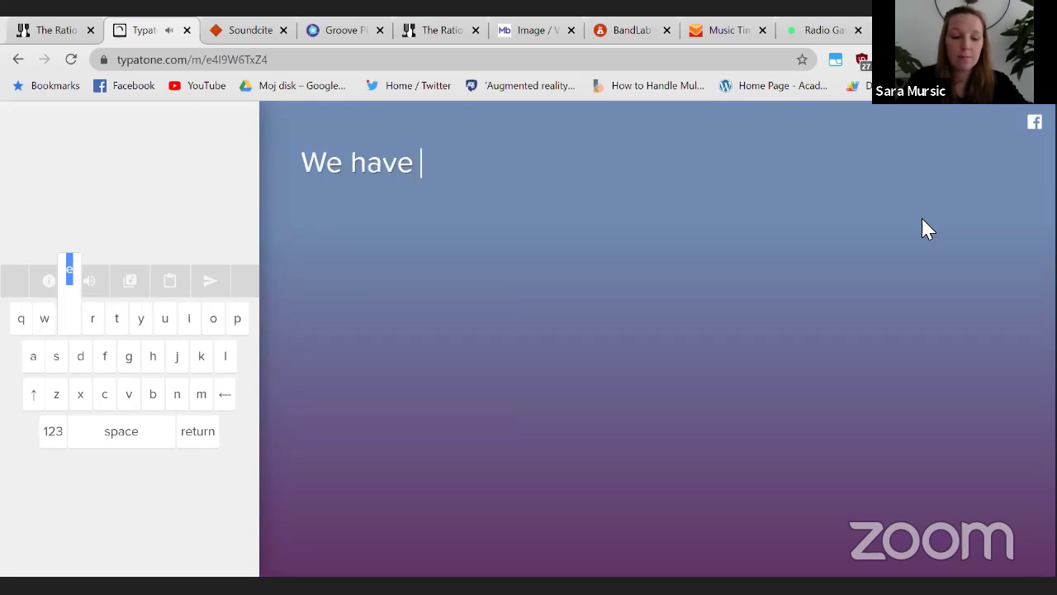
pyautogui.write('4 sea')
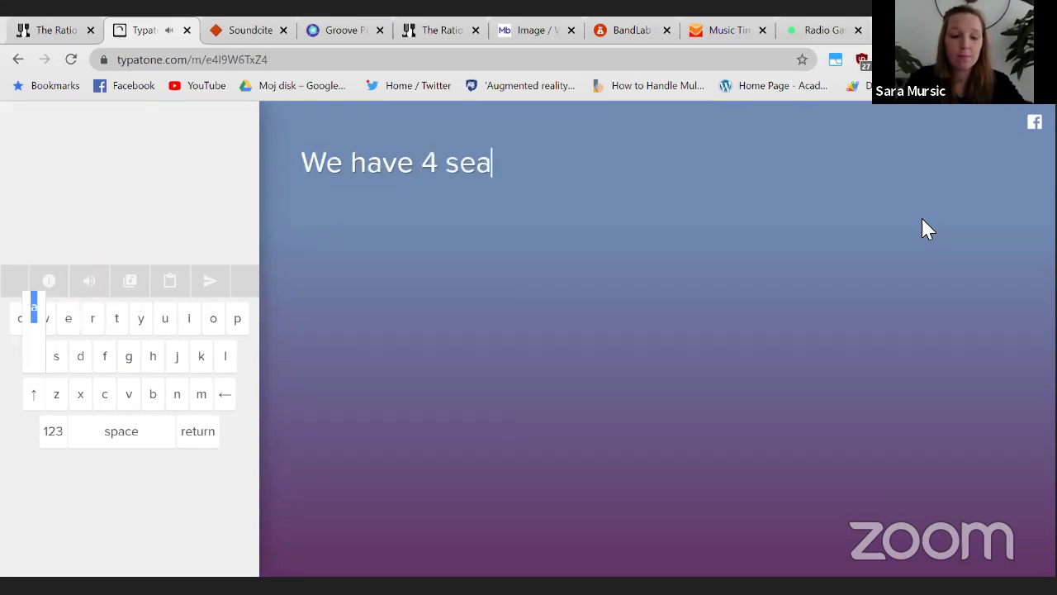
pyautogui.write('sons in a ye')
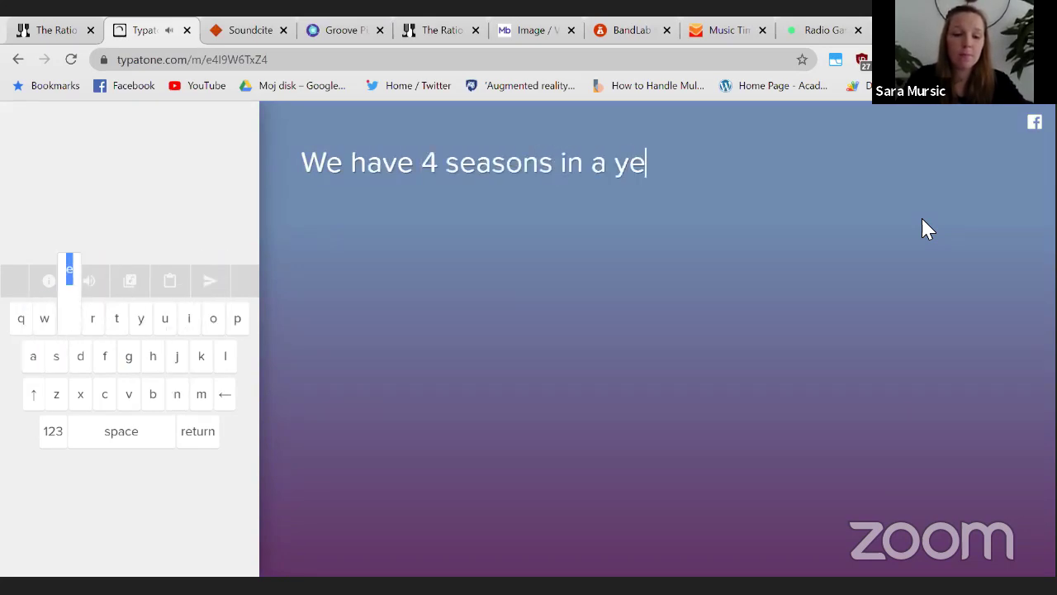
pyautogui.write('ar. T')
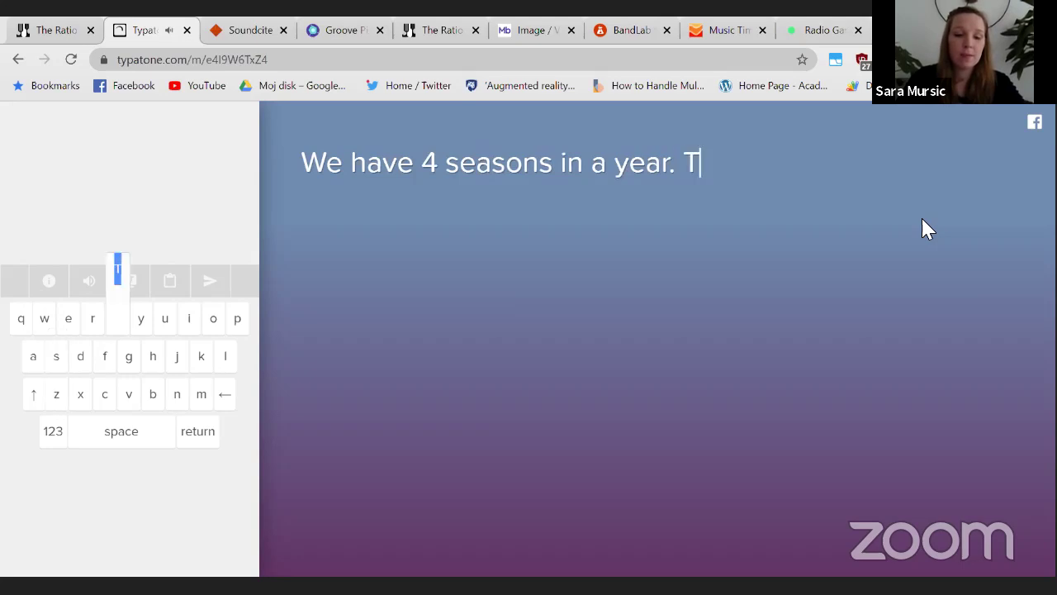
pyautogui.write('oday is the fi')
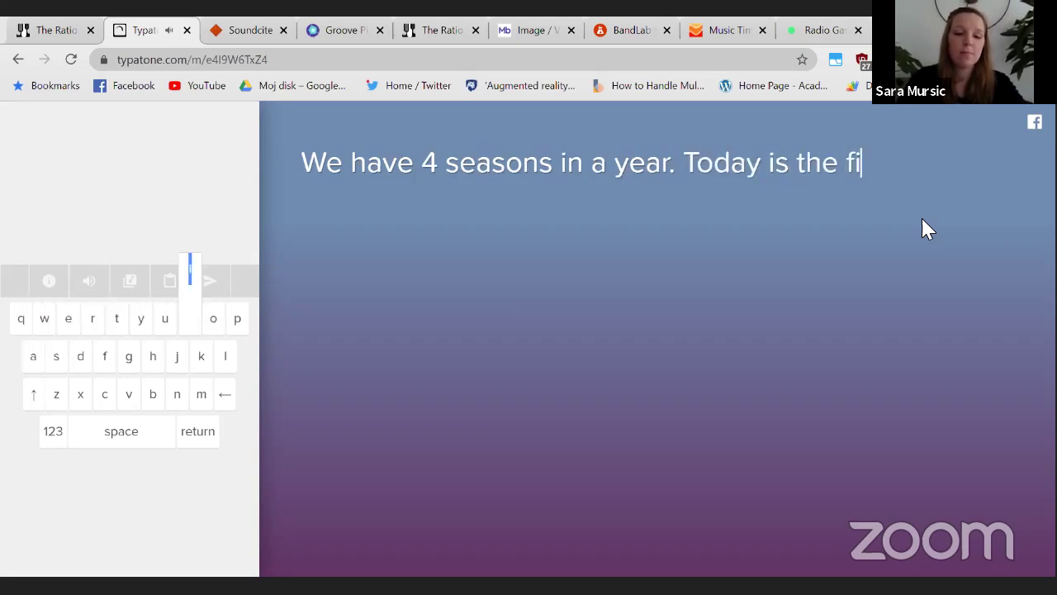
pyautogui.write('rt day of Autumn')
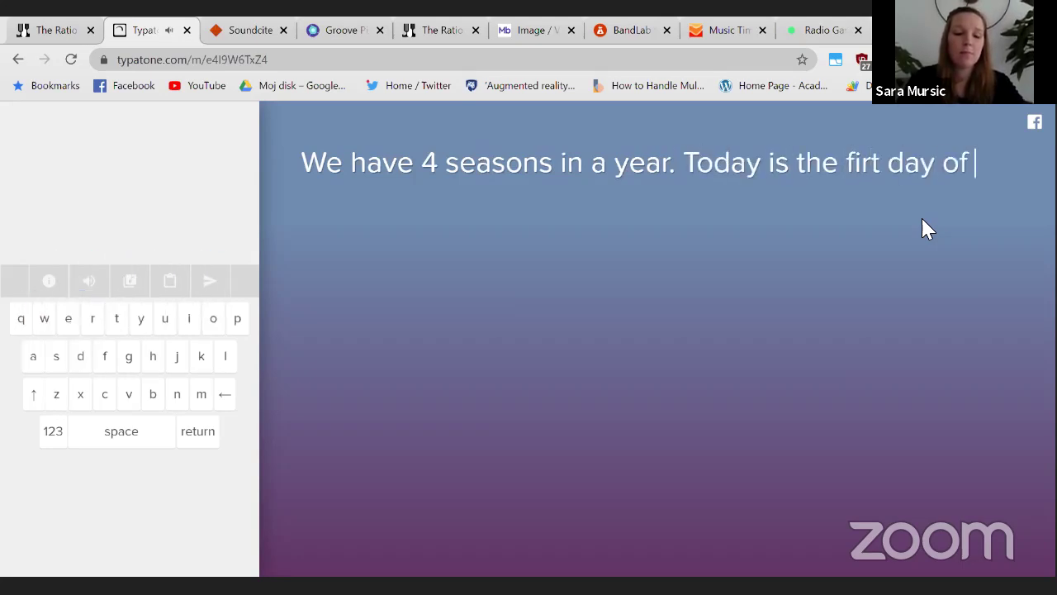
pyautogui.write('.')
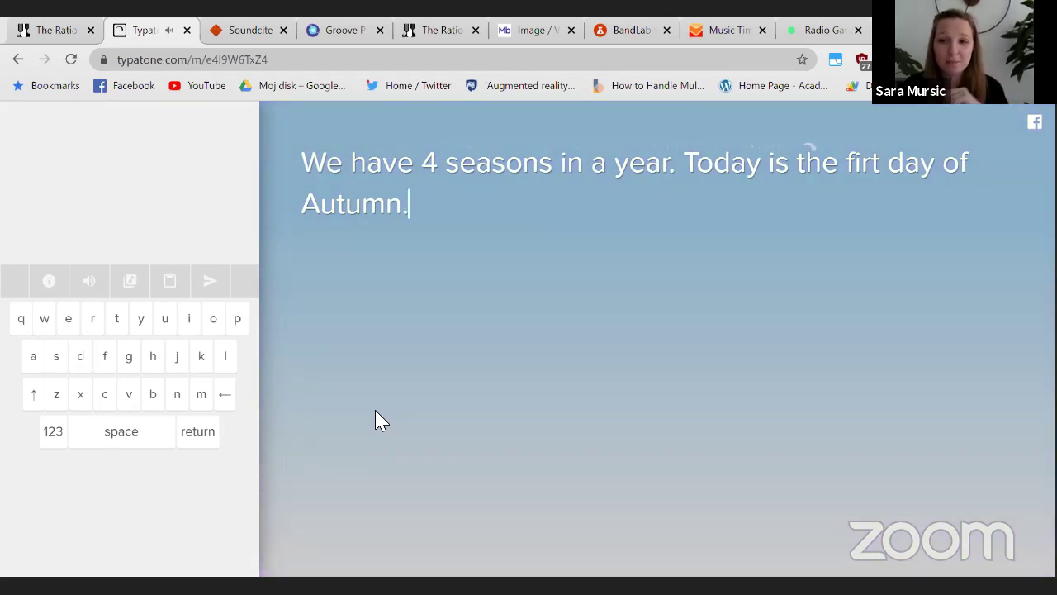
# Correct the misspelled "firt" to "first" in the message
pyautogui.click(861, 166)
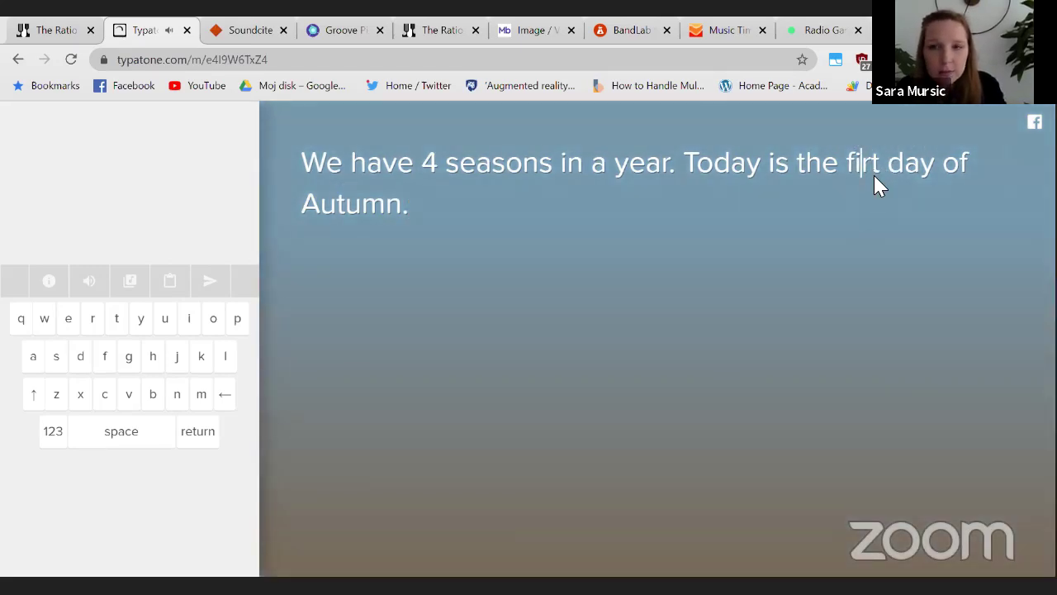
pyautogui.write('s')
pyautogui.press('BackSpace')
pyautogui.press('Right')
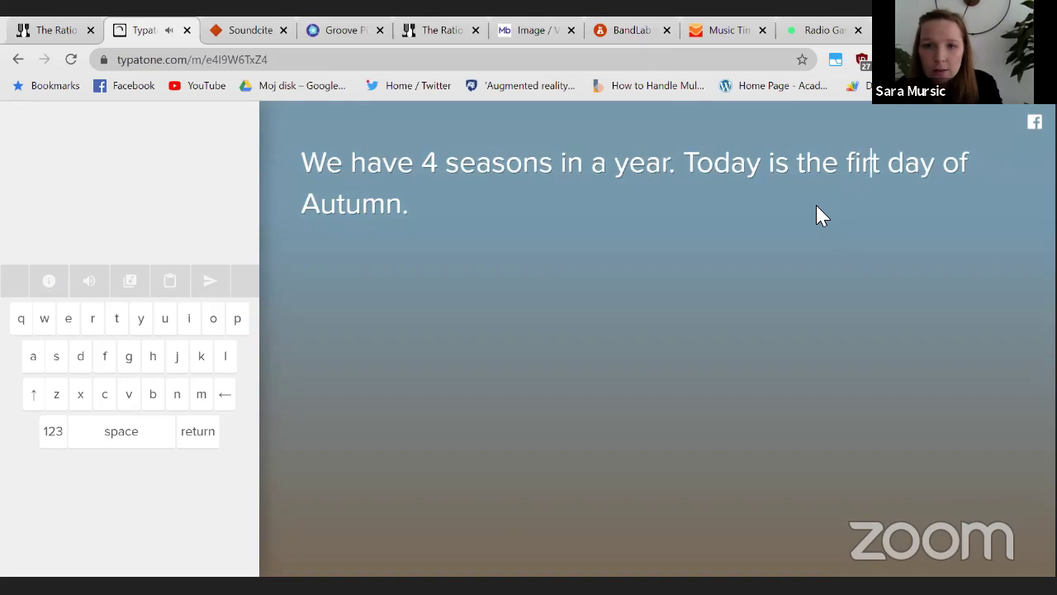
pyautogui.write('s')
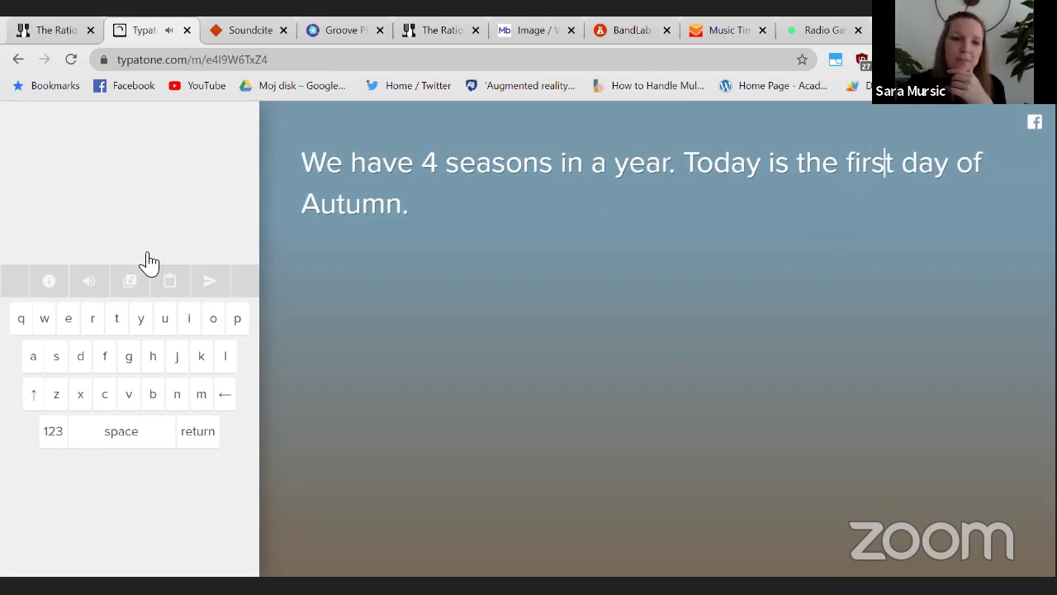
pyautogui.click(228, 289)
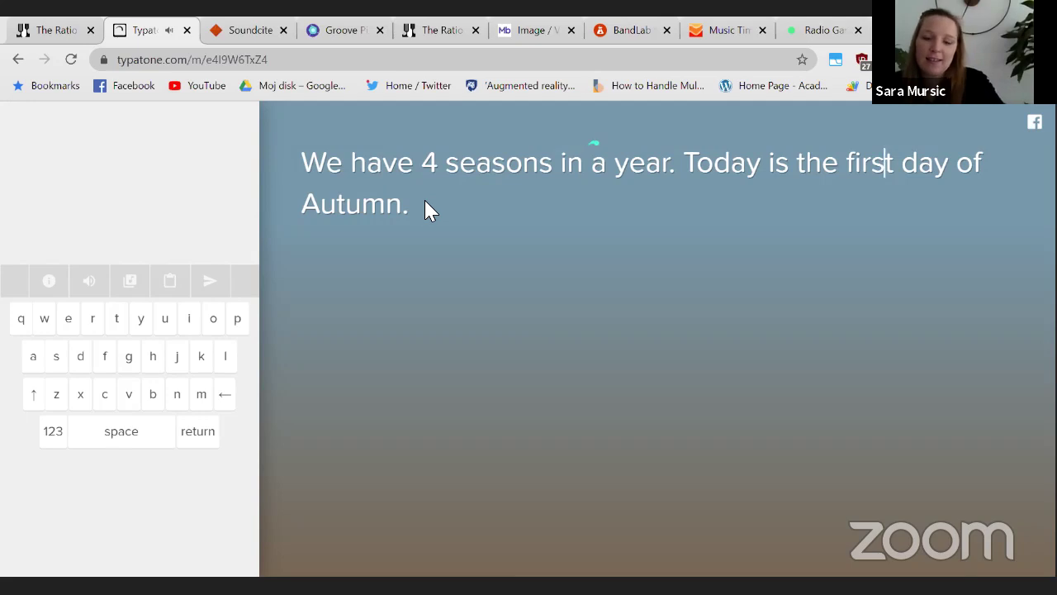
# Delete the whole message about the seasons and the first day of Autumn
pyautogui.press('BackSpace')
pyautogui.press('BackSpace')
pyautogui.press('BackSpace')
pyautogui.press('BackSpace')
pyautogui.press('BackSpace')
pyautogui.press('BackSpace')
pyautogui.press('BackSpace')
pyautogui.press('BackSpace')
pyautogui.press('BackSpace')
pyautogui.press('BackSpace')
pyautogui.press('BackSpace')
pyautogui.press('BackSpace')
pyautogui.press('BackSpace')
pyautogui.press('BackSpace')
pyautogui.press('BackSpace')
pyautogui.press('BackSpace')
pyautogui.press('BackSpace')
pyautogui.press('BackSpace')
pyautogui.press('BackSpace')
pyautogui.press('BackSpace')
pyautogui.press('BackSpace')
pyautogui.press('BackSpace')
pyautogui.press('BackSpace')
pyautogui.press('BackSpace')
pyautogui.press('BackSpace')
pyautogui.press('BackSpace')
pyautogui.press('BackSpace')
pyautogui.press('BackSpace')
pyautogui.press('BackSpace')
pyautogui.press('BackSpace')
pyautogui.press('BackSpace')
pyautogui.press('BackSpace')
pyautogui.press('BackSpace')
pyautogui.press('BackSpace')
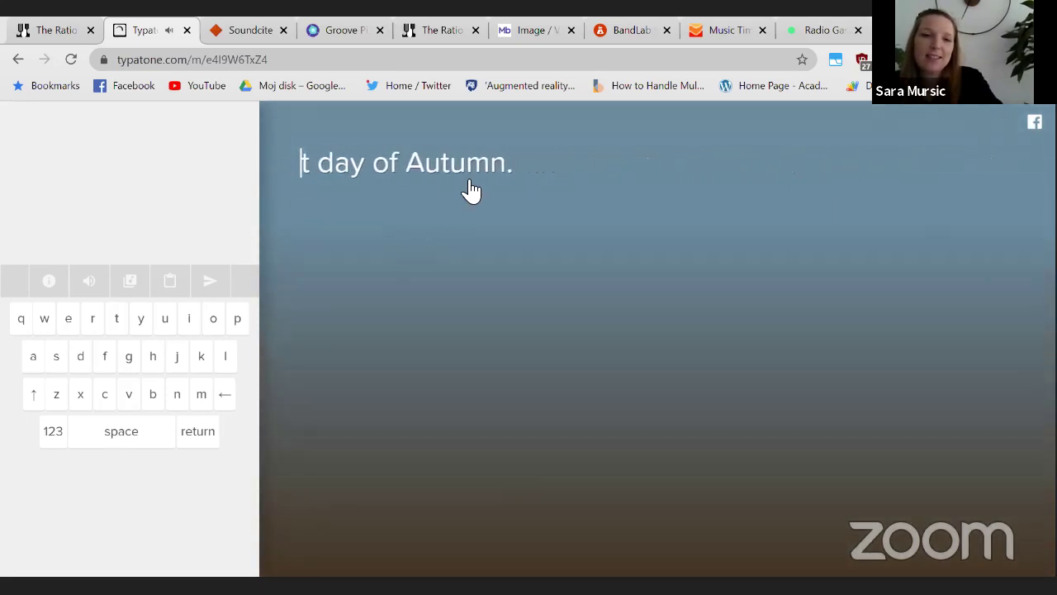
pyautogui.press('Right')
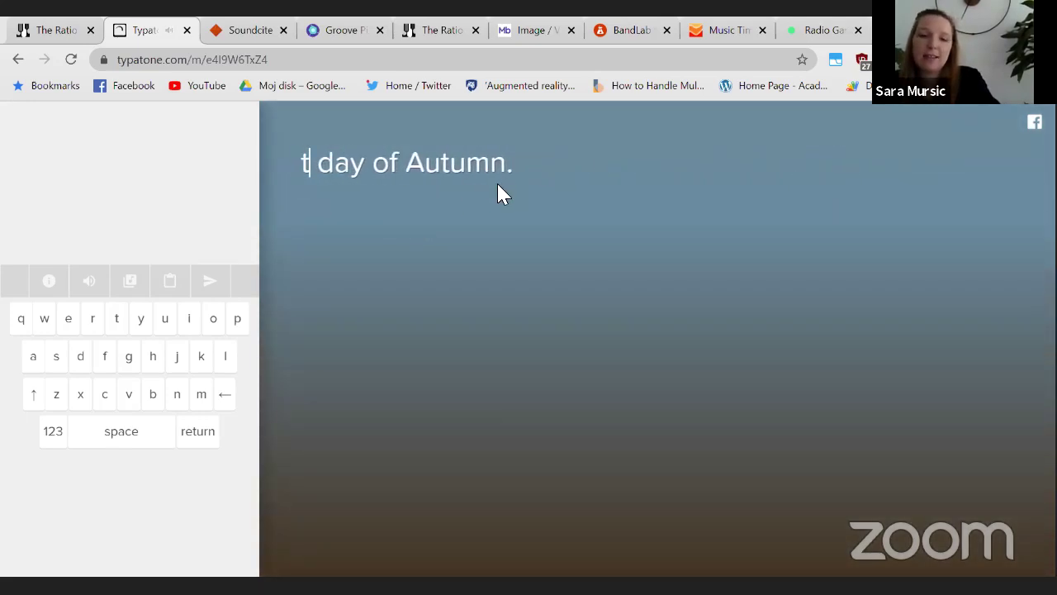
pyautogui.click(491, 189)
pyautogui.press('BackSpace')
pyautogui.press('BackSpace')
pyautogui.press('BackSpace')
pyautogui.press('BackSpace')
pyautogui.press('BackSpace')
pyautogui.press('BackSpace')
pyautogui.press('BackSpace')
pyautogui.press('BackSpace')
pyautogui.press('BackSpace')
pyautogui.press('BackSpace')
pyautogui.press('BackSpace')
pyautogui.press('BackSpace')
pyautogui.press('BackSpace')
pyautogui.press('BackSpace')
pyautogui.press('BackSpace')
pyautogui.press('BackSpace')
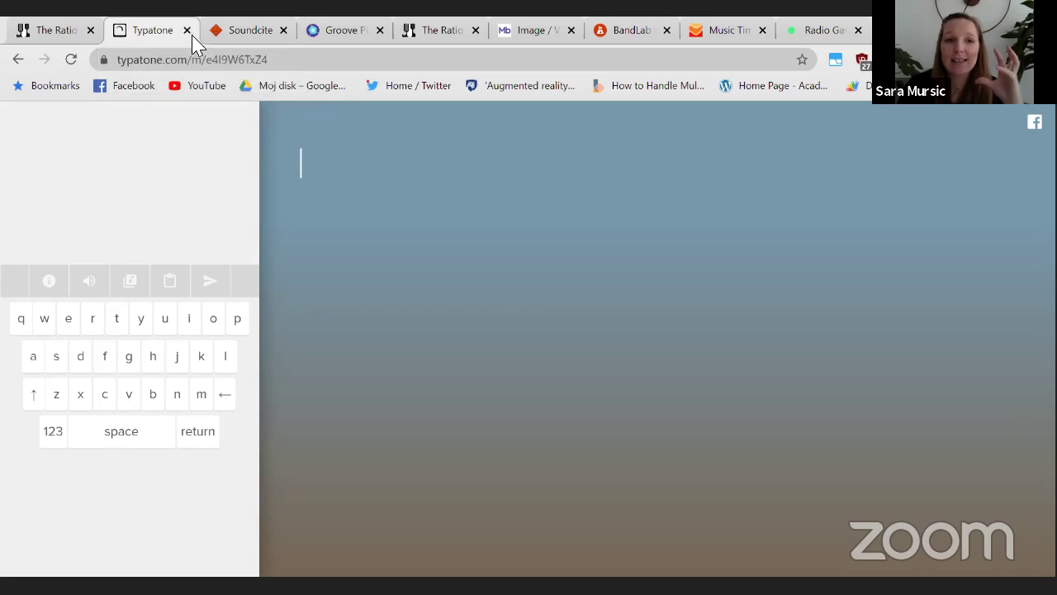
# Close the Typatone page and open Soundcite's Make a Clip section
pyautogui.hotkey('ctrl', 'w')
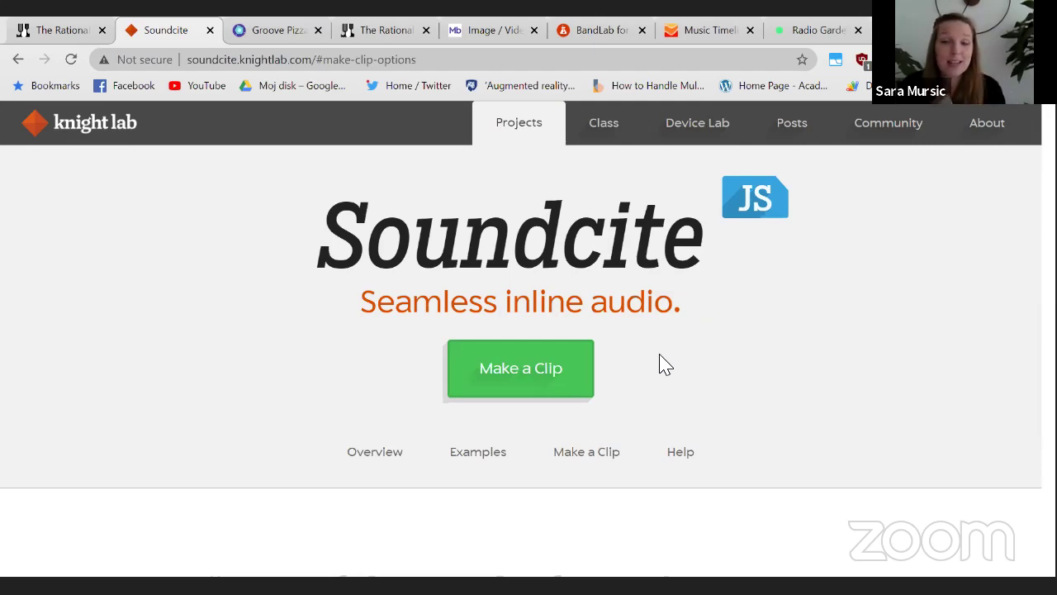
pyautogui.click(540, 374)
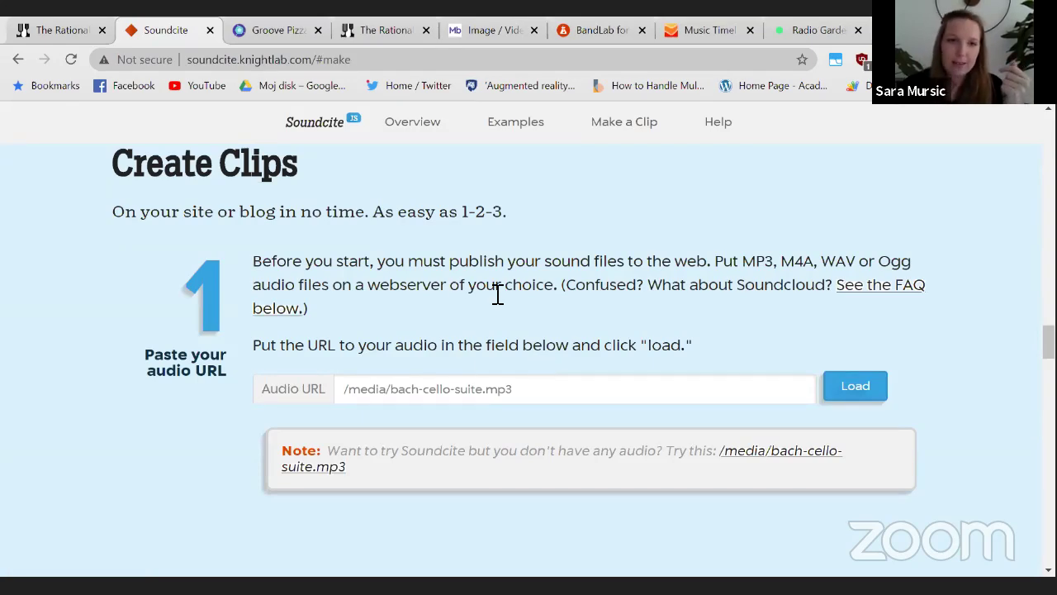
# Play the "thick, one-note guitar riffs" clip in Soundcite's Music usage example, and pause it
pyautogui.scroll(10, 495, 319)
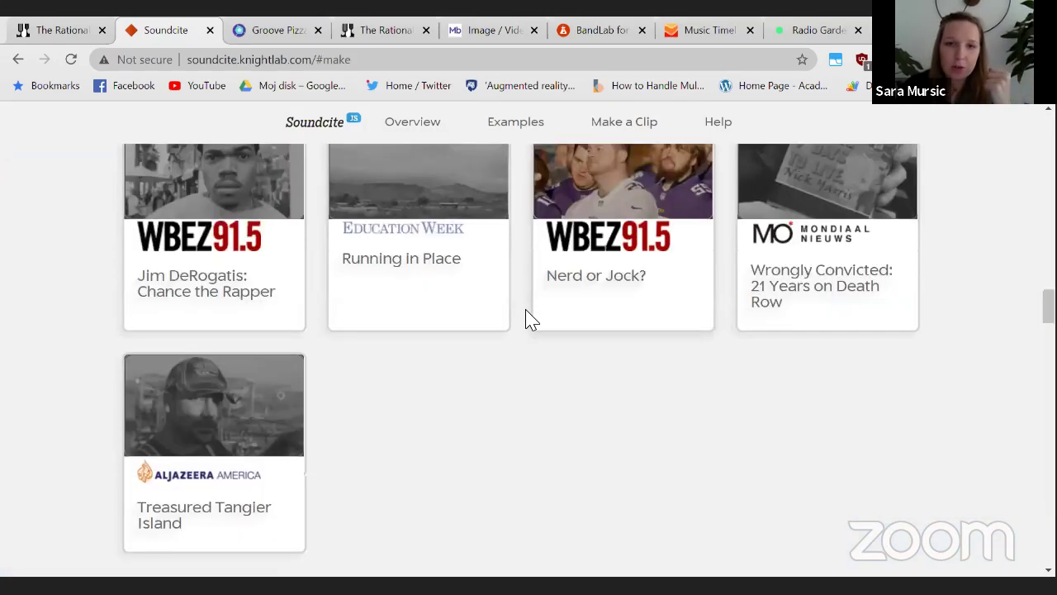
pyautogui.scroll(5, 533, 344)
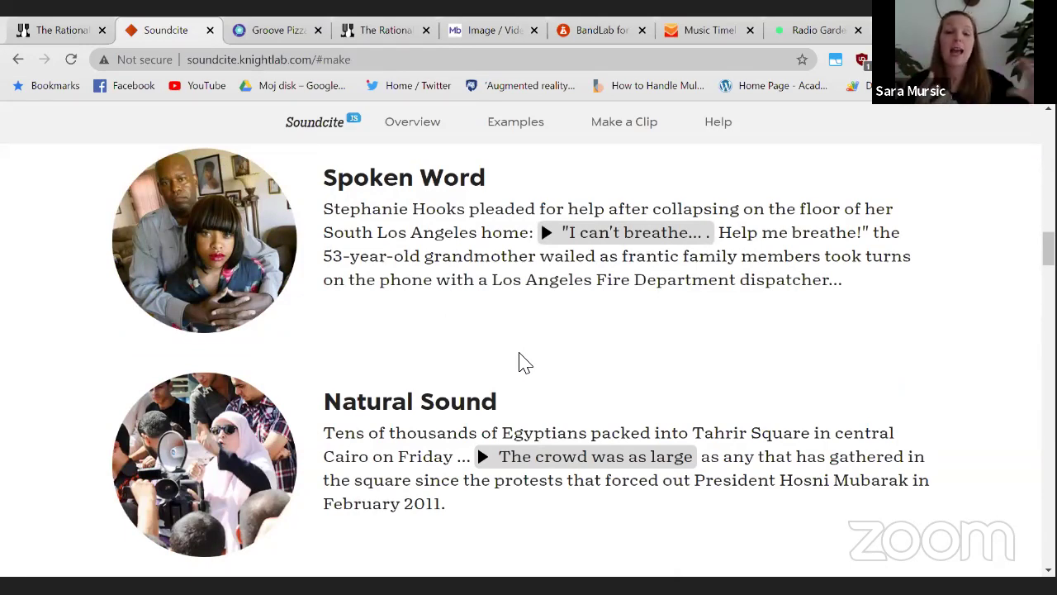
pyautogui.scroll(-2, 527, 343)
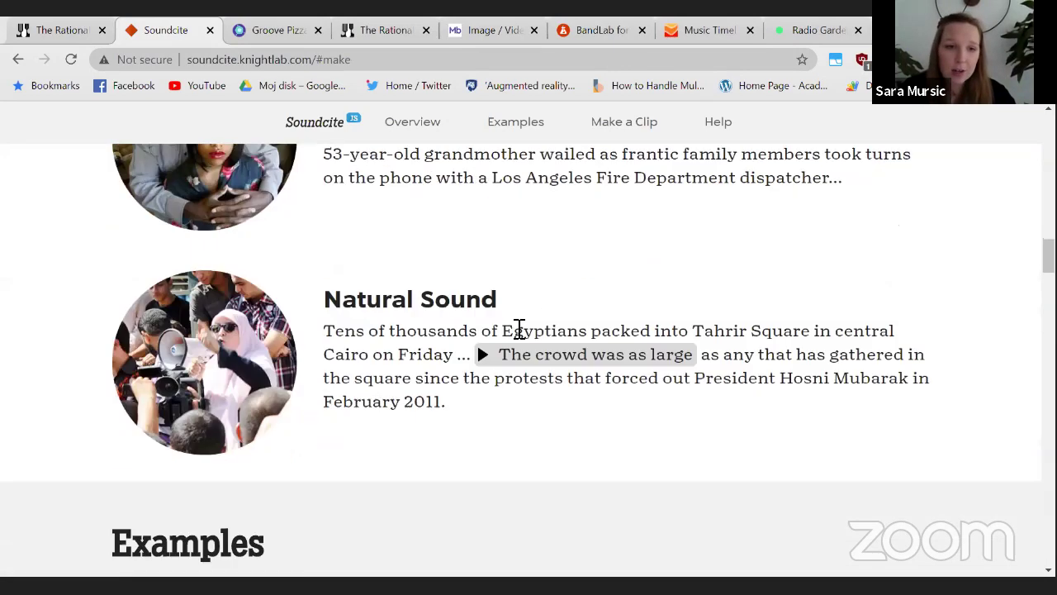
pyautogui.scroll(6, 417, 331)
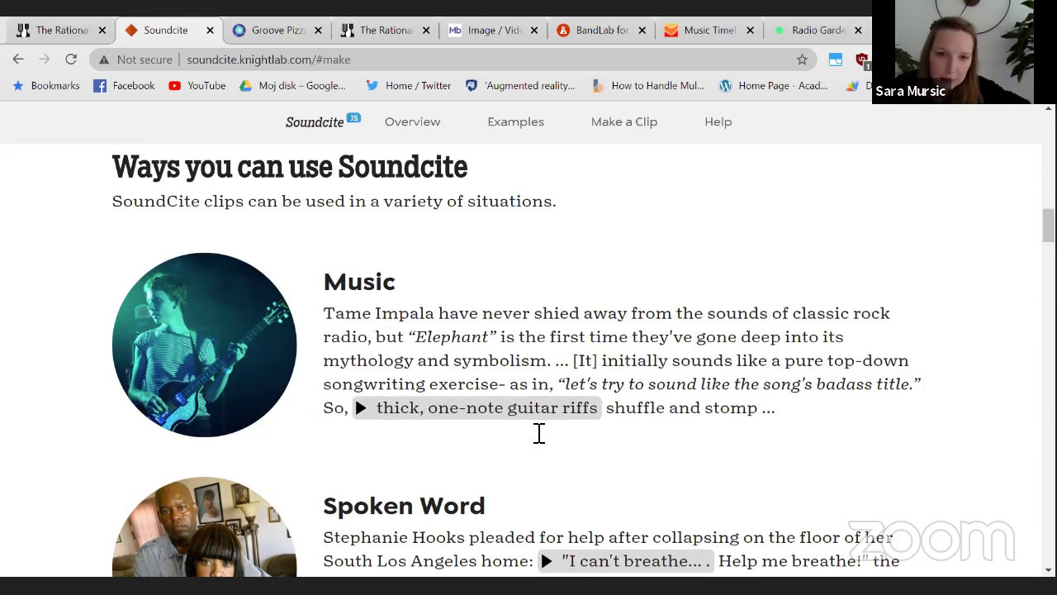
pyautogui.scroll(-2, 538, 432)
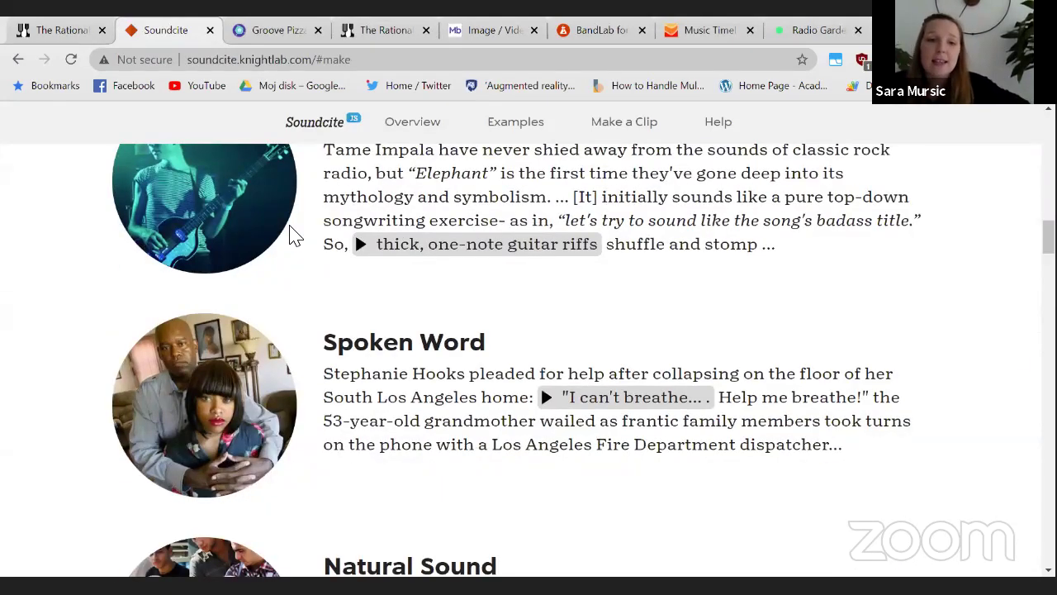
pyautogui.click(361, 246)
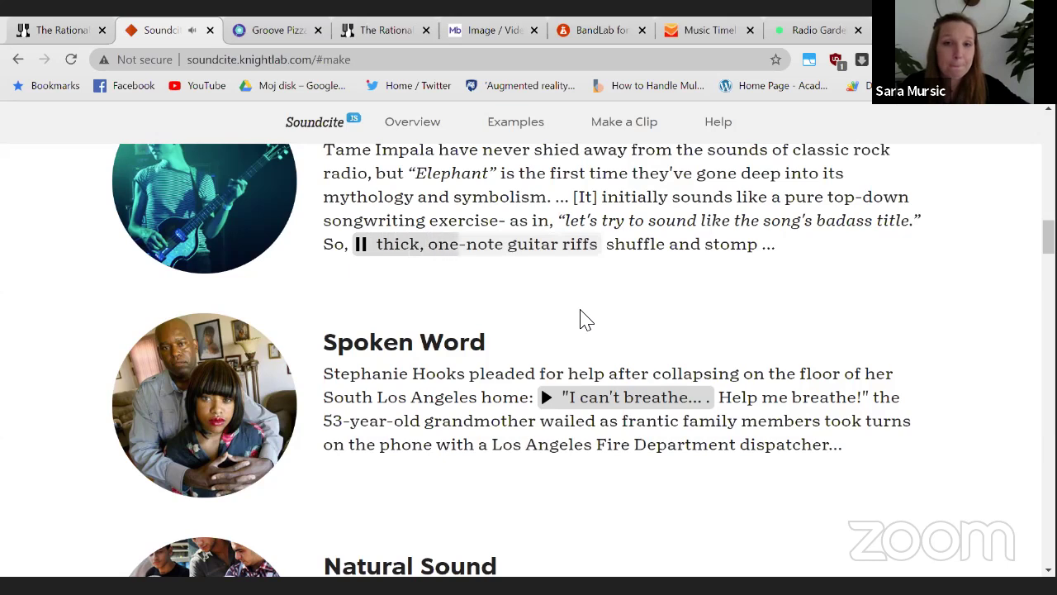
pyautogui.click(364, 247)
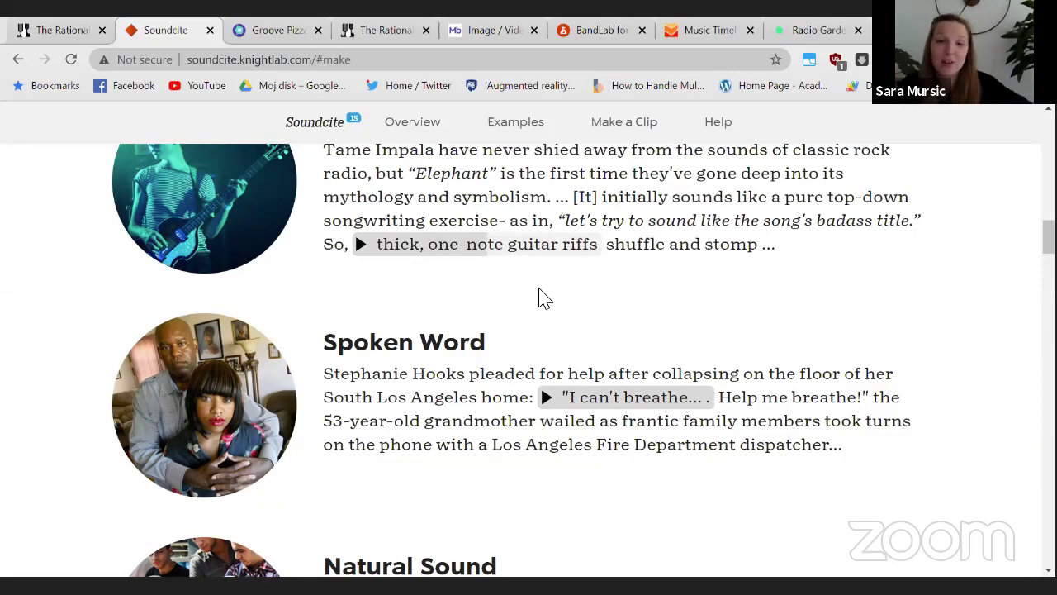
# Look over the ways to use Soundcite and play the "I can't breathe" clip in the Spoken Word example
pyautogui.scroll(2, 605, 339)
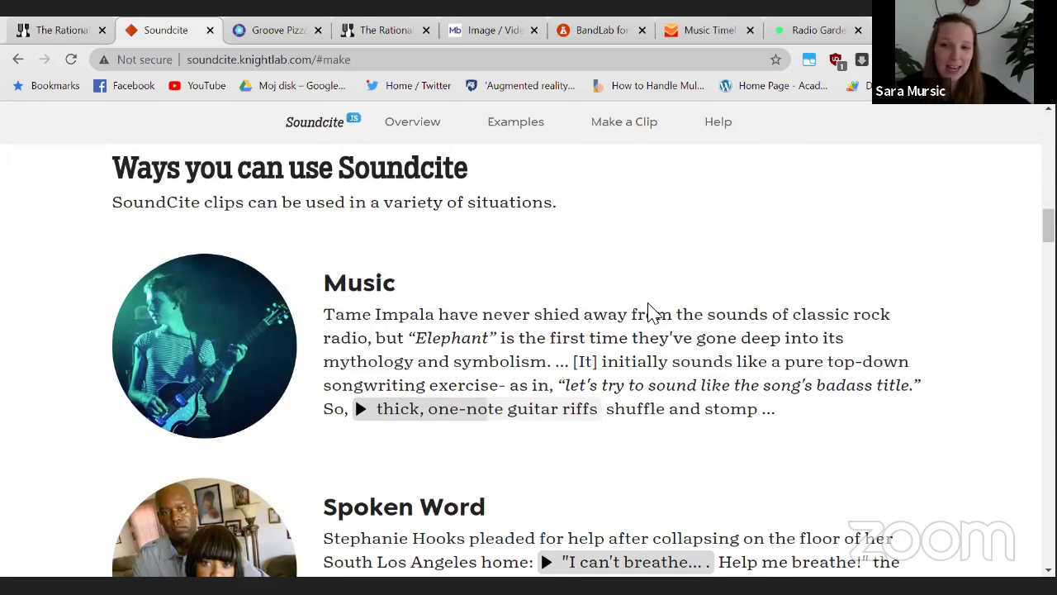
pyautogui.scroll(-1, 653, 372)
pyautogui.scroll(-4, 632, 394)
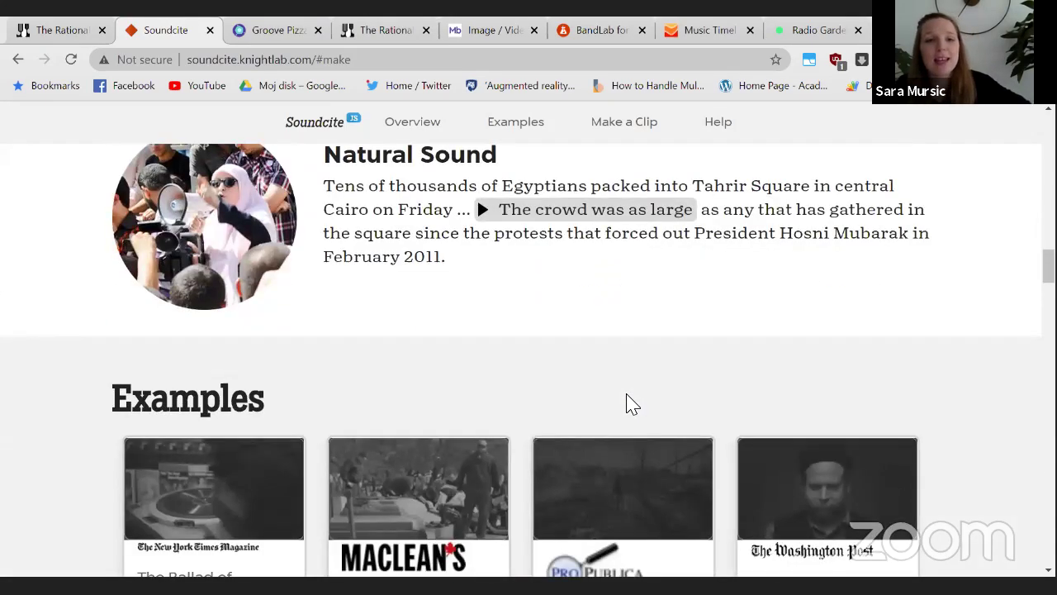
pyautogui.scroll(4, 626, 394)
pyautogui.scroll(1, 626, 403)
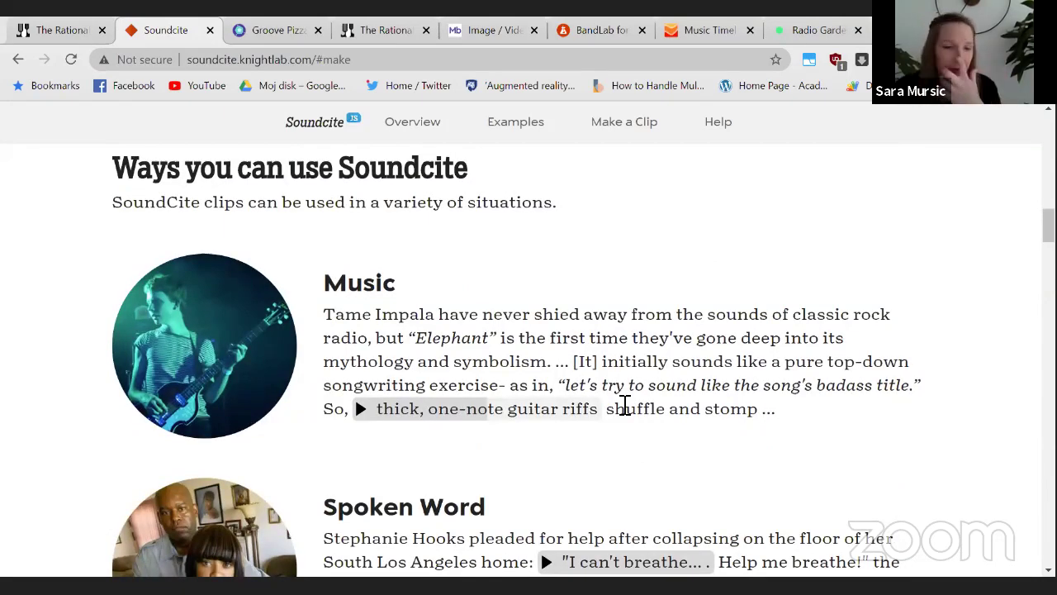
pyautogui.scroll(-2, 624, 405)
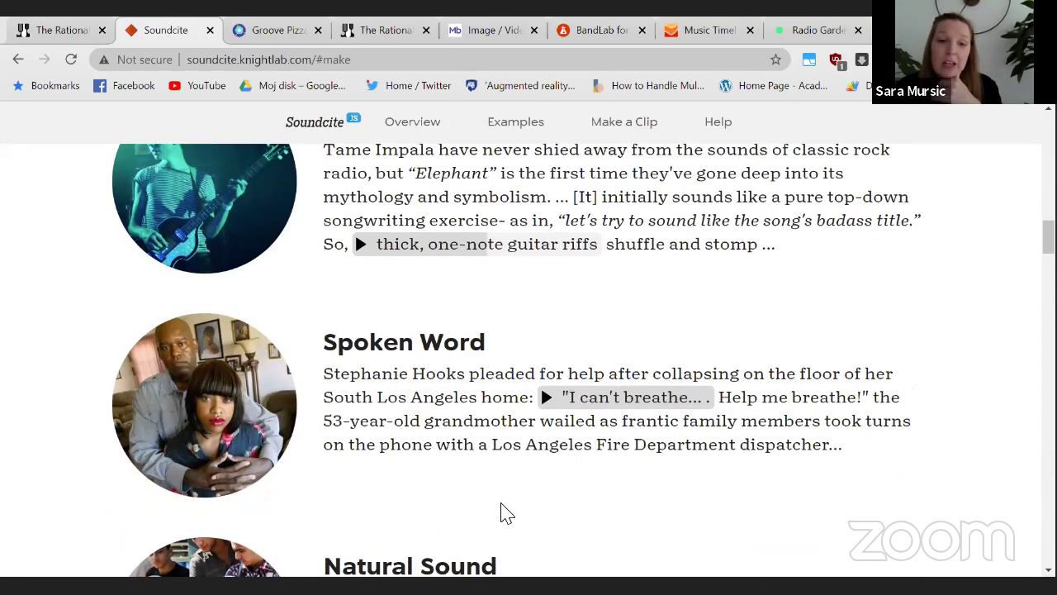
pyautogui.scroll(-1, 499, 450)
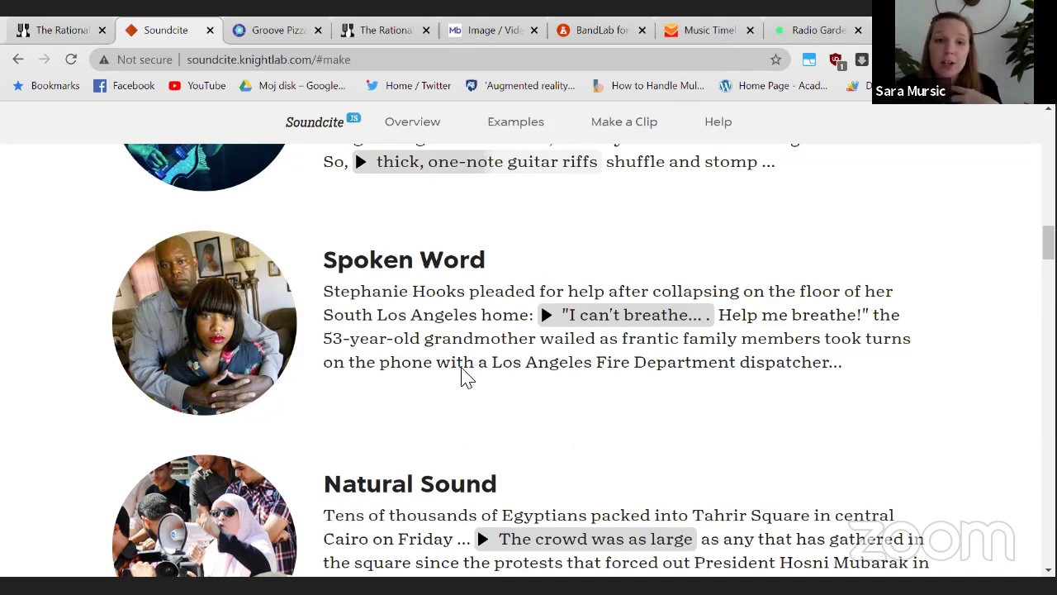
pyautogui.click(547, 321)
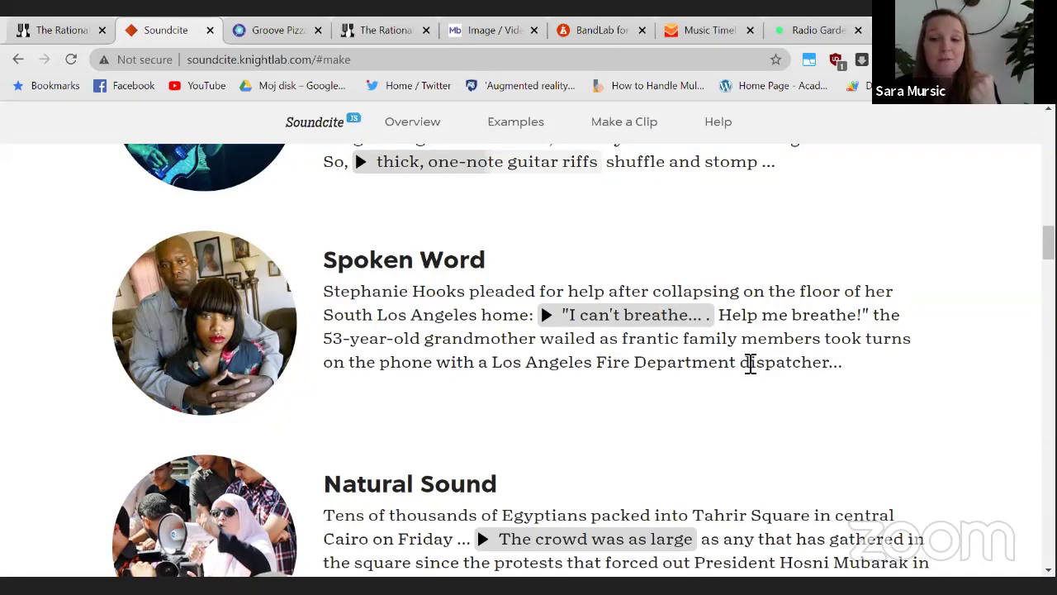
# Load the sample audio /media/bach-cello-suite.mp3 into the clip creator
pyautogui.scroll(-15, 715, 413)
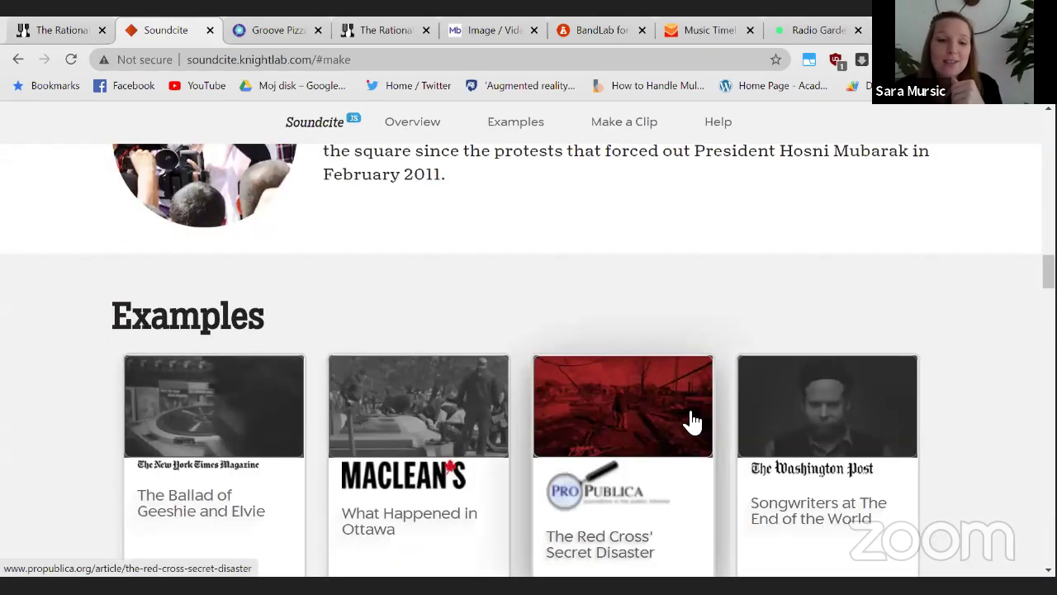
pyautogui.scroll(-2, 495, 456)
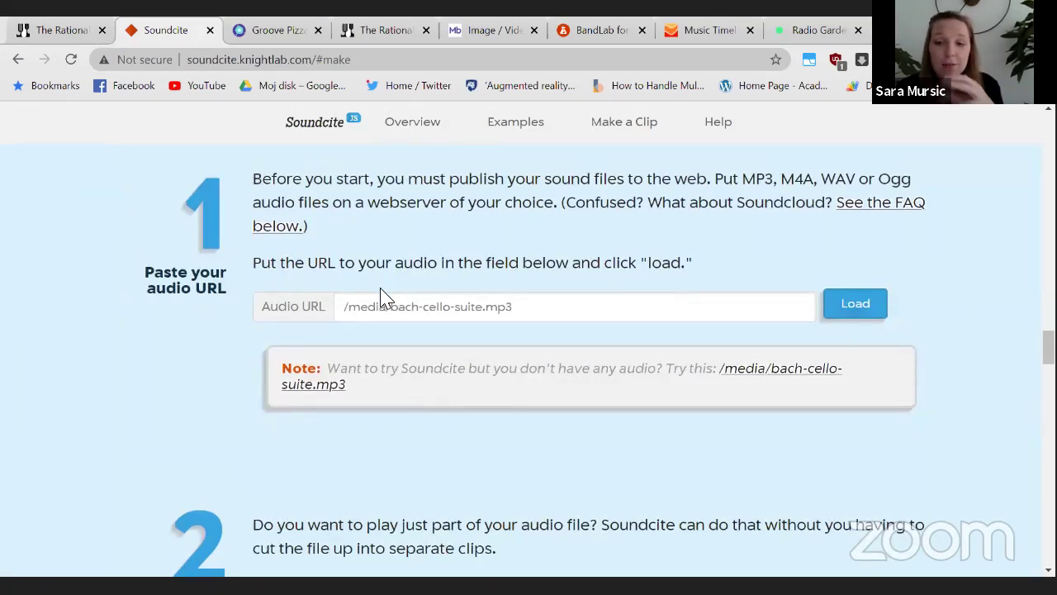
pyautogui.scroll(-2, 658, 309)
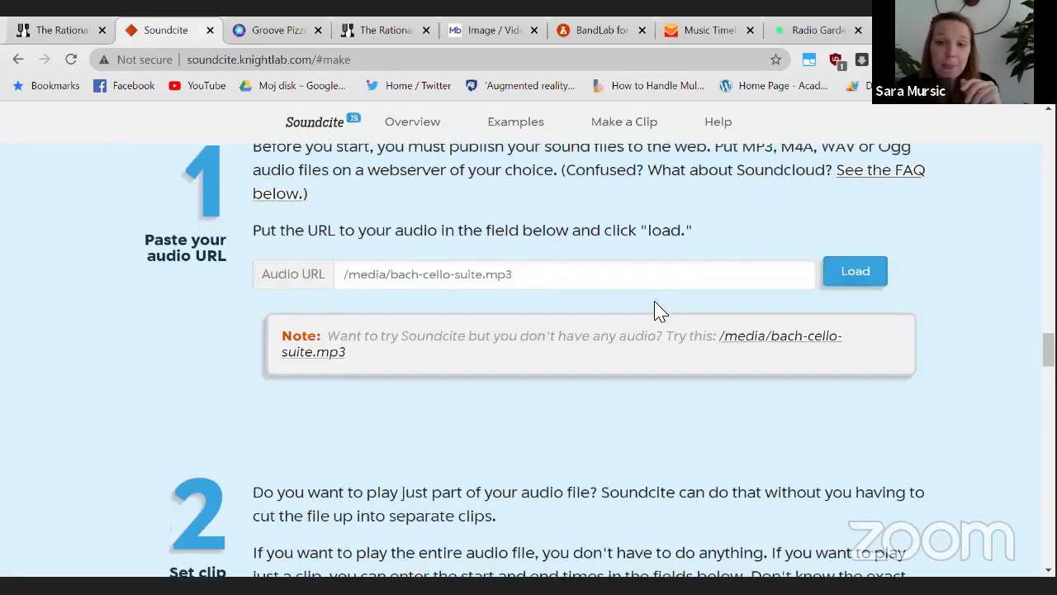
pyautogui.scroll(1, 777, 264)
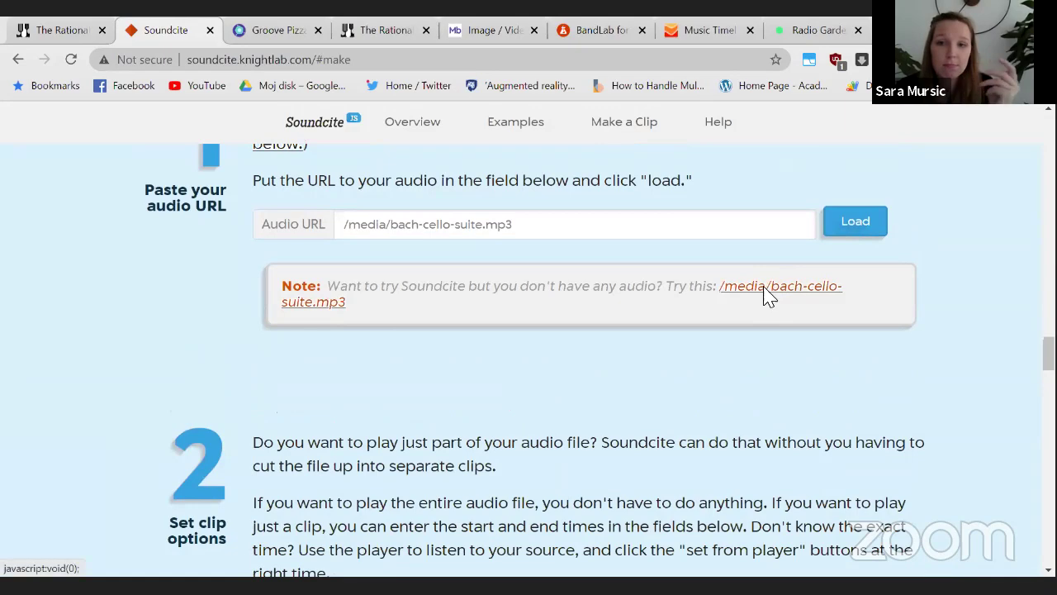
pyautogui.click(768, 295)
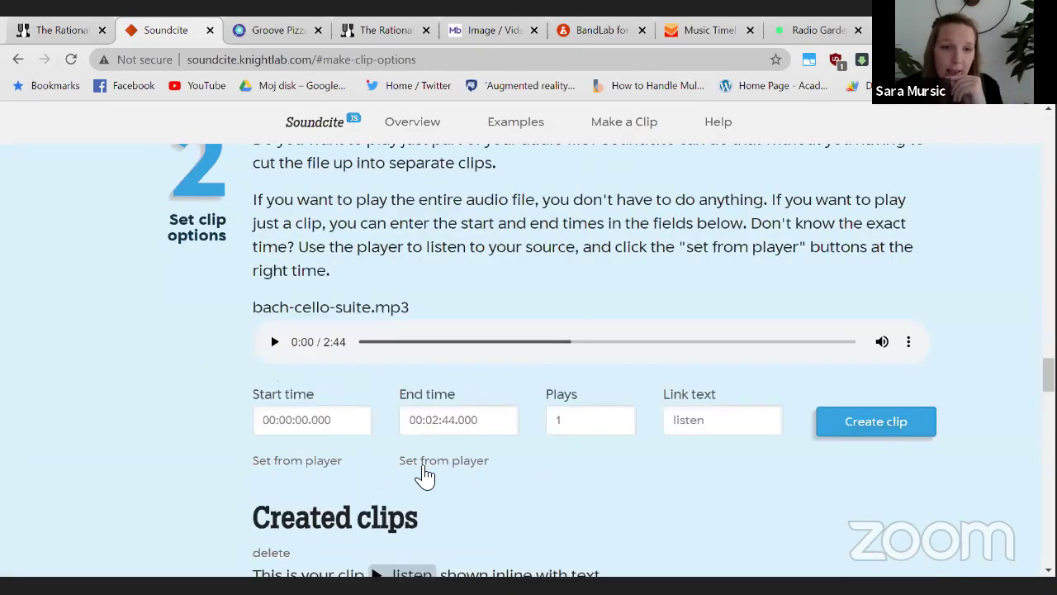
# Review the clip options and embedding instructions, and create a clip of the entire Bach cello suite with the default settings
pyautogui.scroll(-1, 427, 465)
pyautogui.scroll(-1, 687, 353)
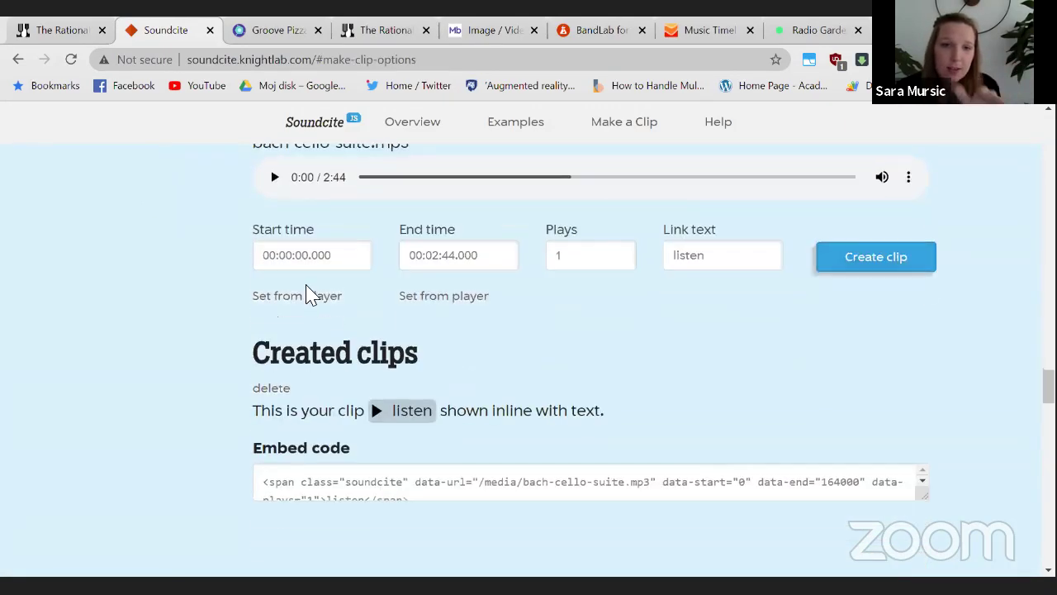
pyautogui.scroll(-2, 455, 355)
pyautogui.scroll(-6, 422, 384)
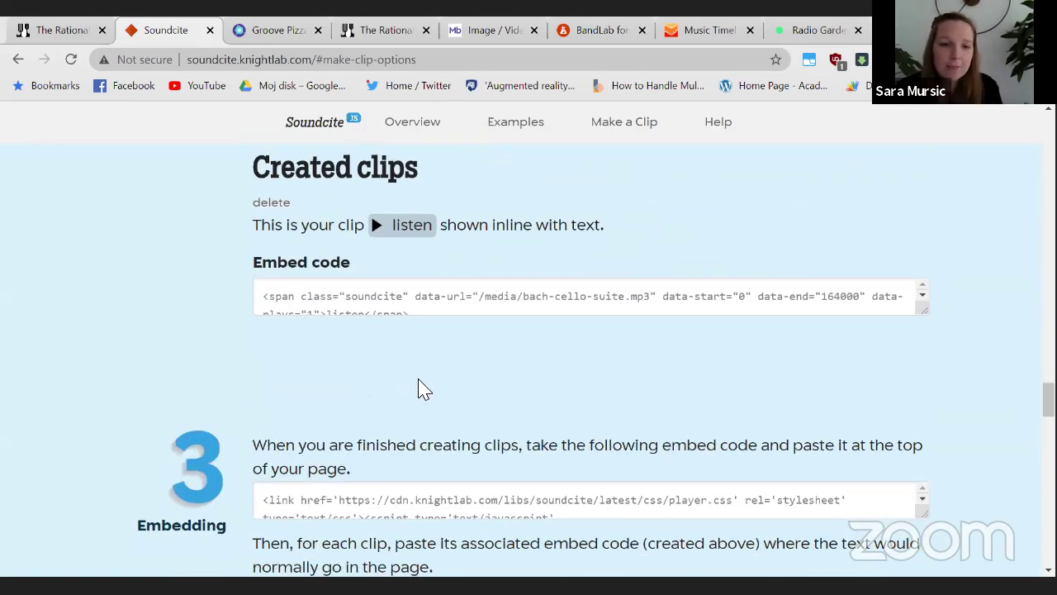
pyautogui.scroll(-3, 424, 382)
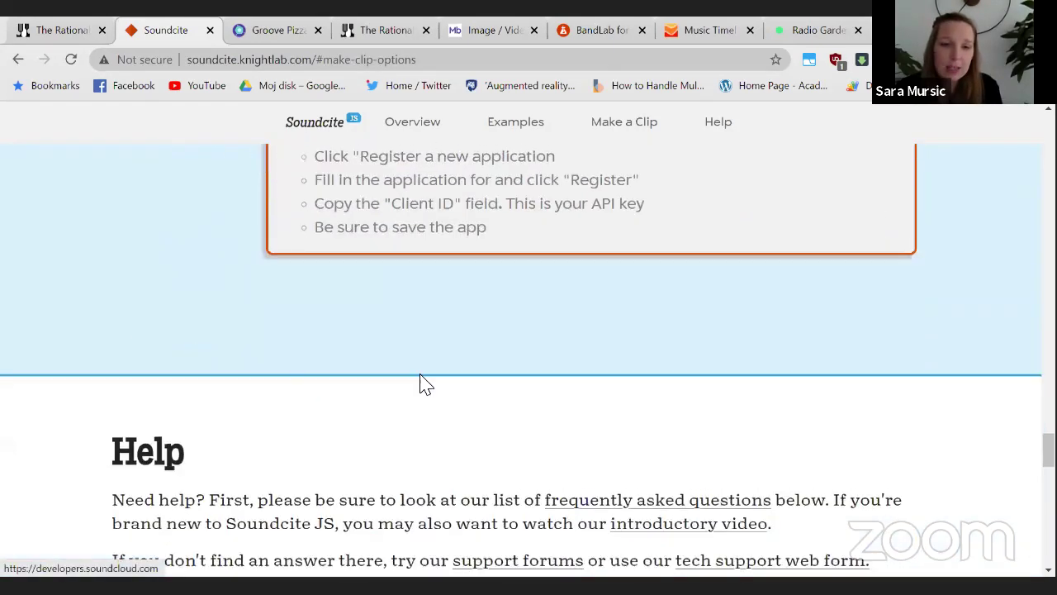
pyautogui.scroll(12, 425, 368)
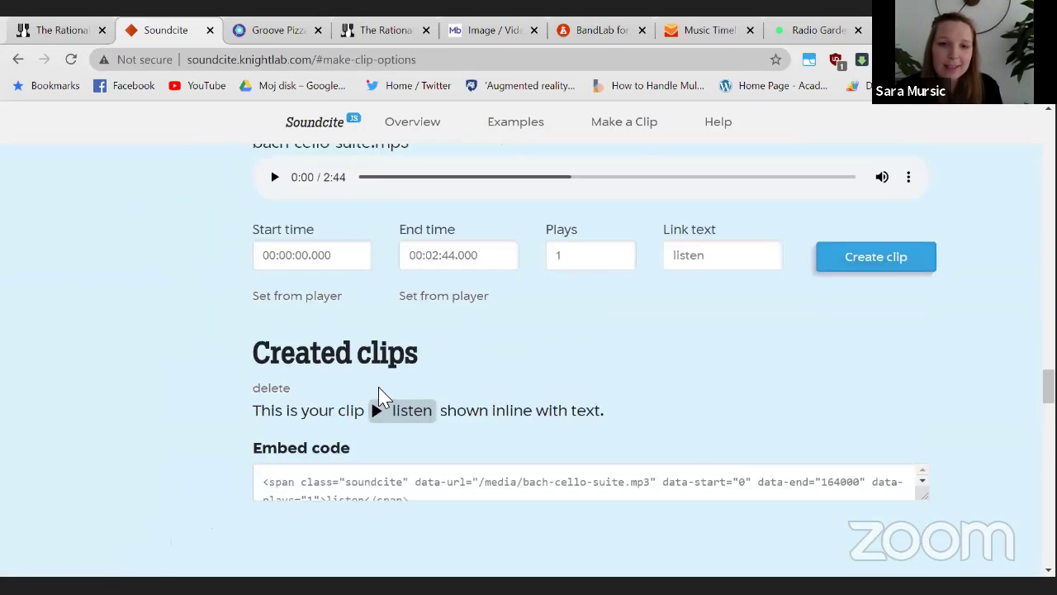
pyautogui.click(844, 263)
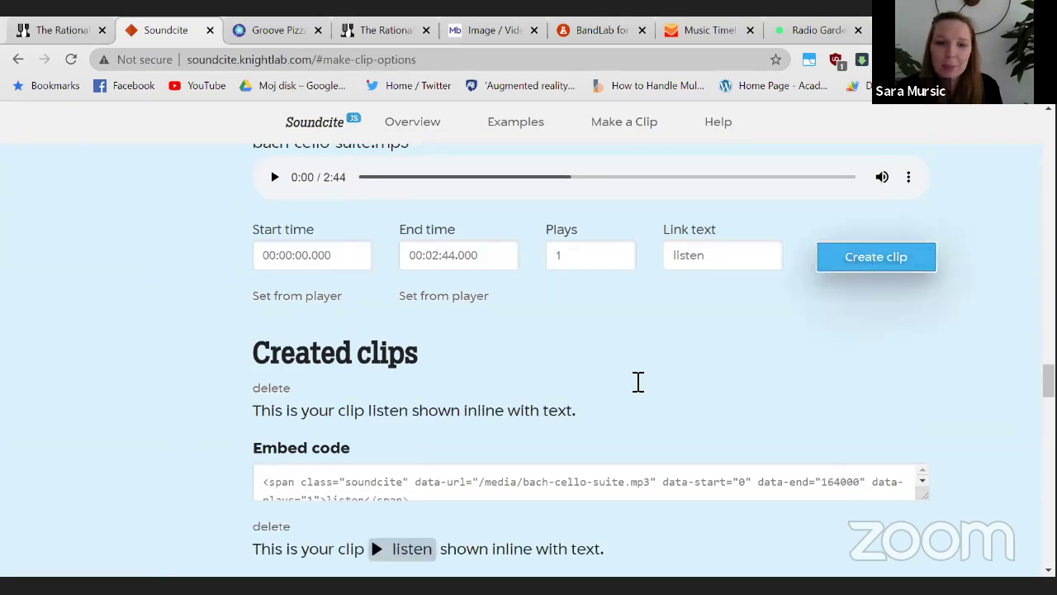
# View the embed code of the newest created clip and play that clip inline
pyautogui.scroll(-1, 361, 302)
pyautogui.scroll(-1, 361, 302)
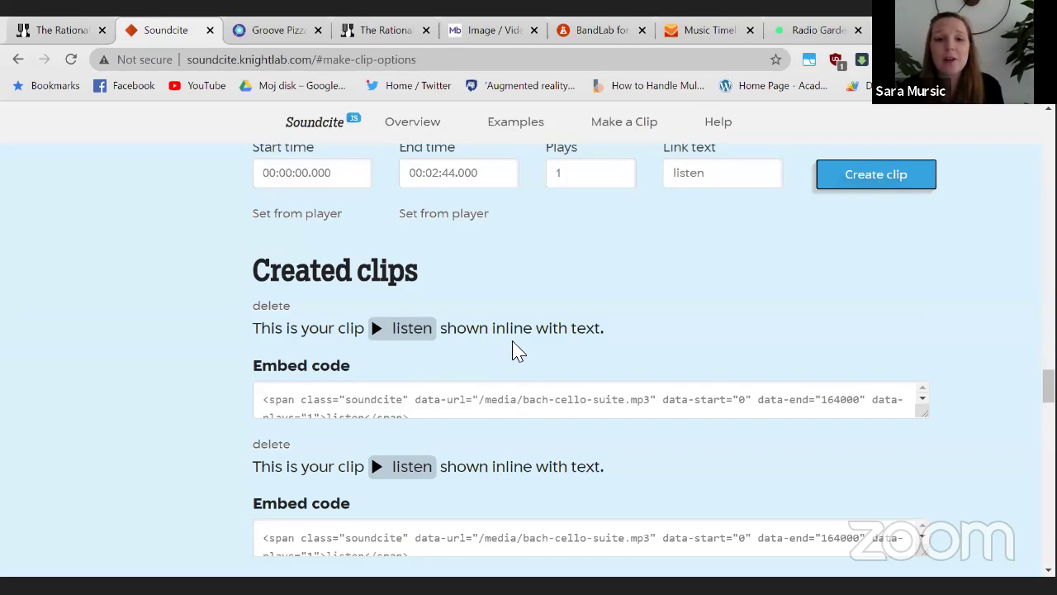
pyautogui.scroll(-1, 401, 396)
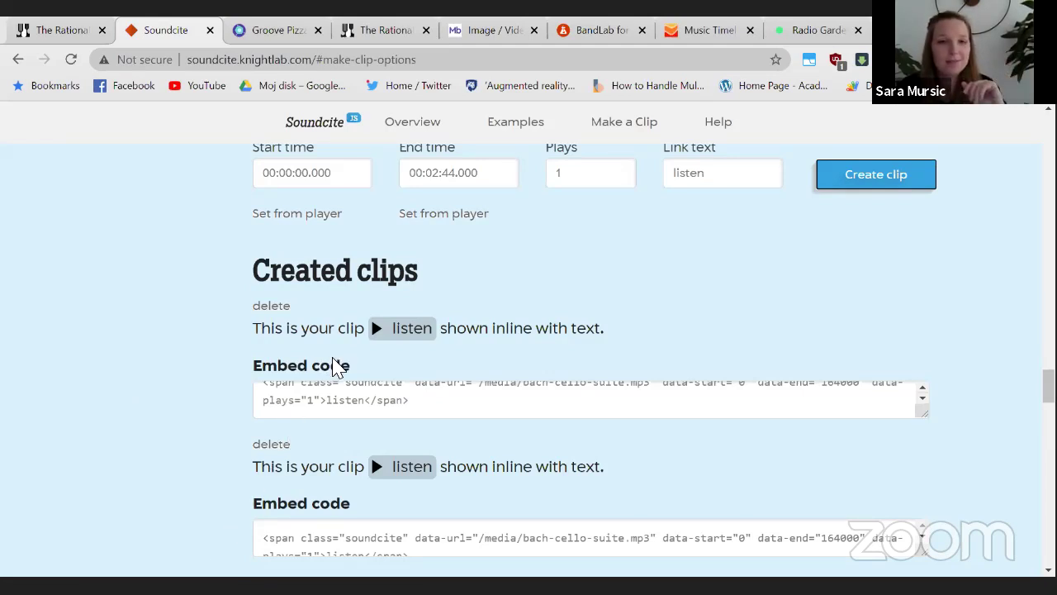
pyautogui.click(379, 331)
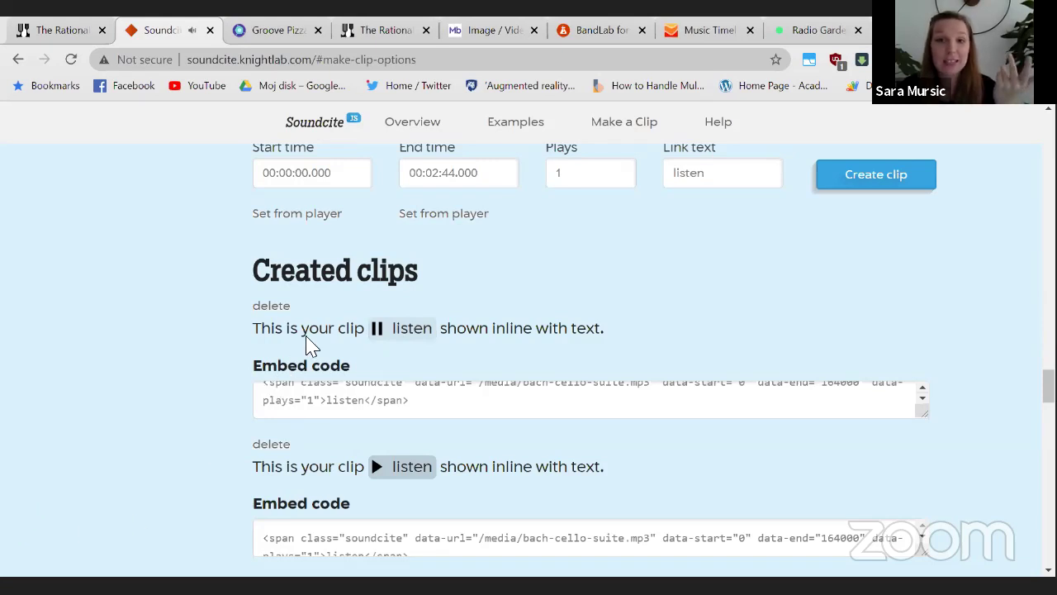
# Pause the inline clip, close the Soundcite page, and switch to the Rational Keyboard page
pyautogui.click(378, 331)
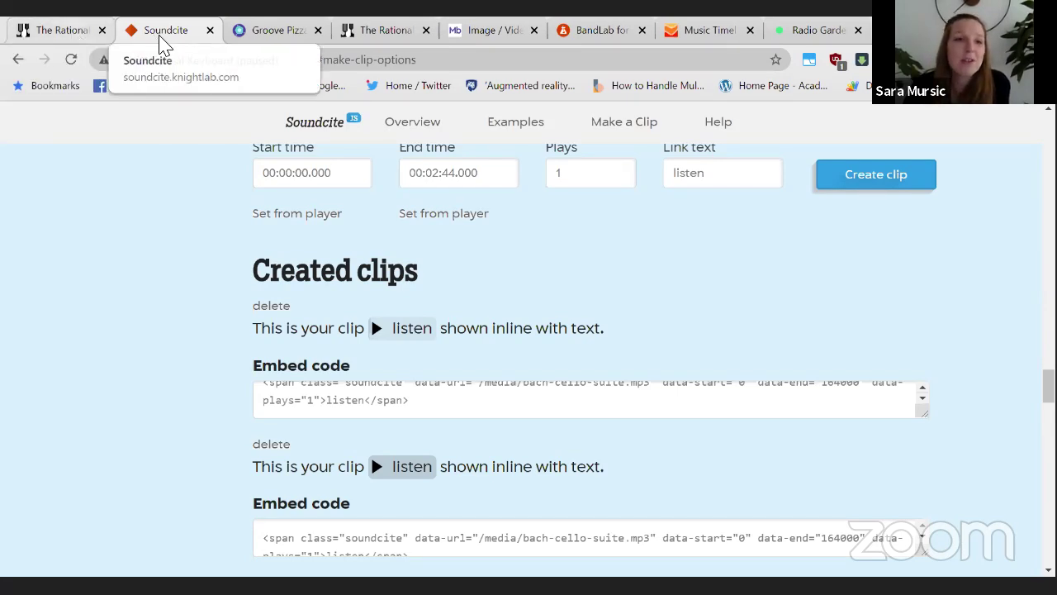
pyautogui.hotkey('ctrl', 'w')
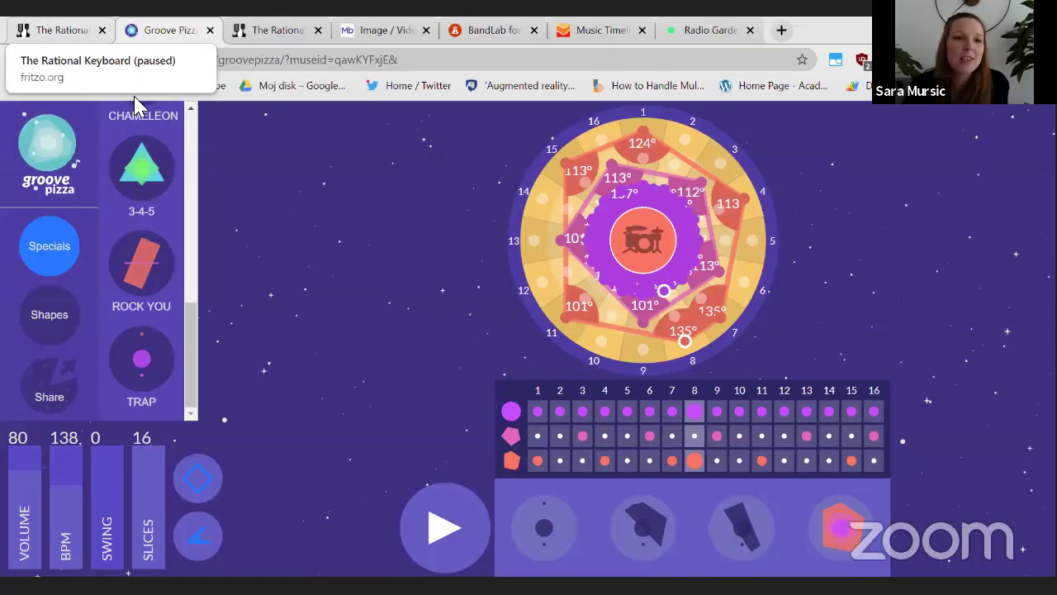
pyautogui.click(65, 30)
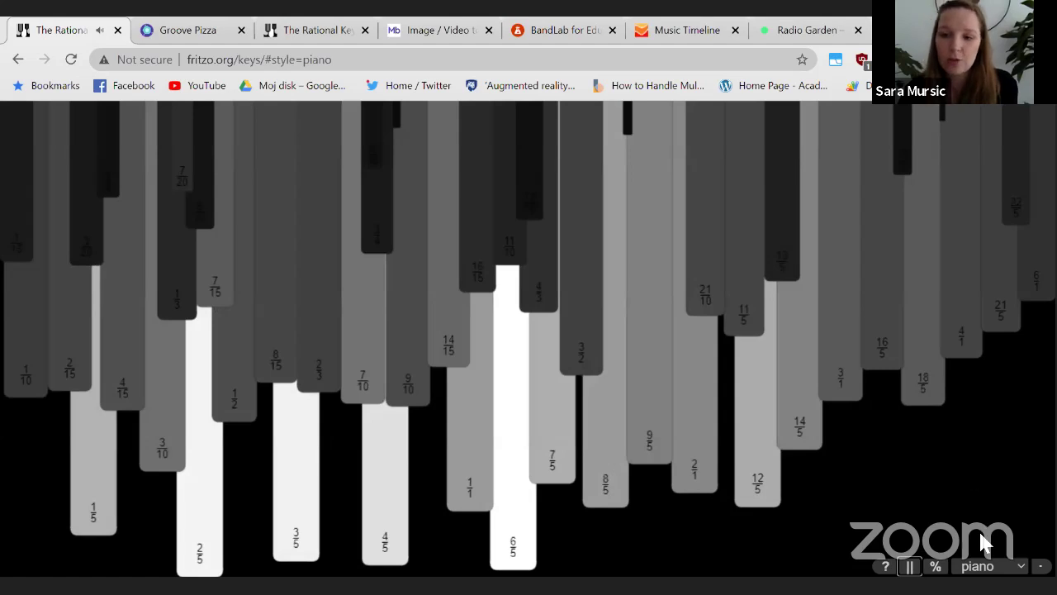
# Try the Rational Keyboard in the thermal style, and change its style to flow
pyautogui.click(981, 566)
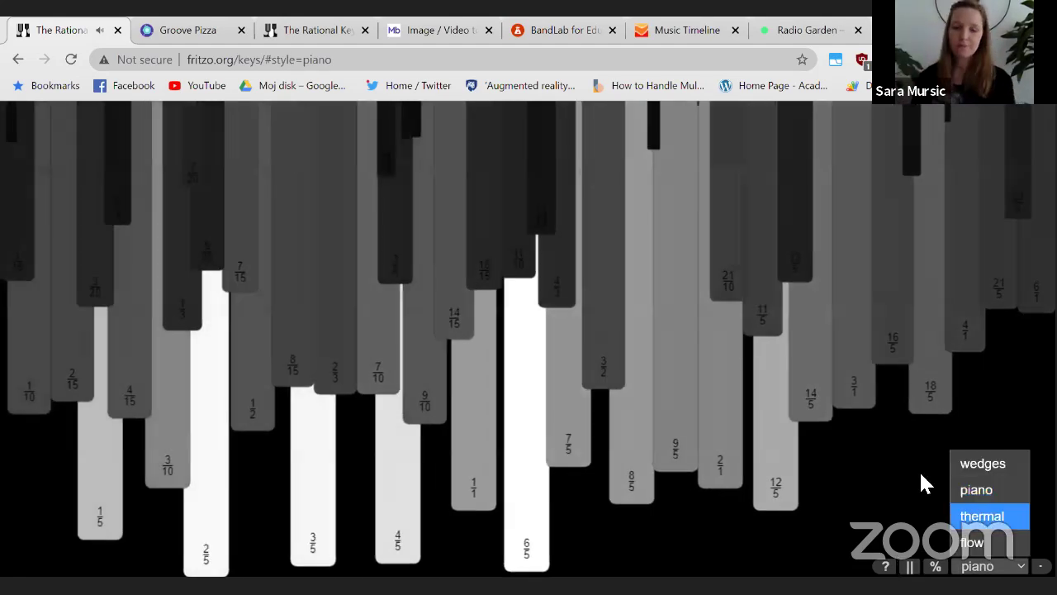
pyautogui.click(892, 502)
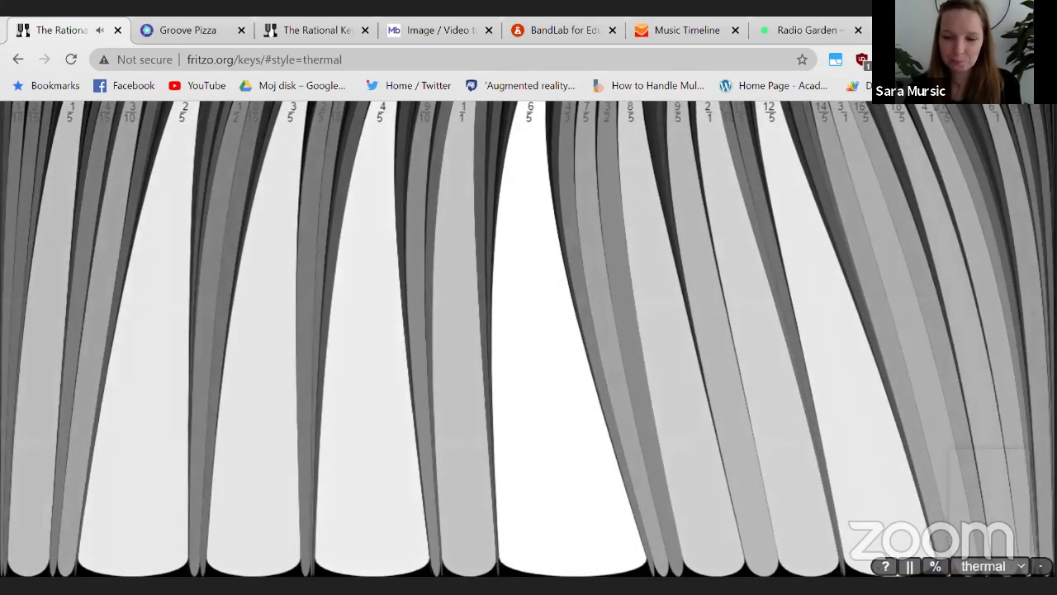
pyautogui.click(977, 564)
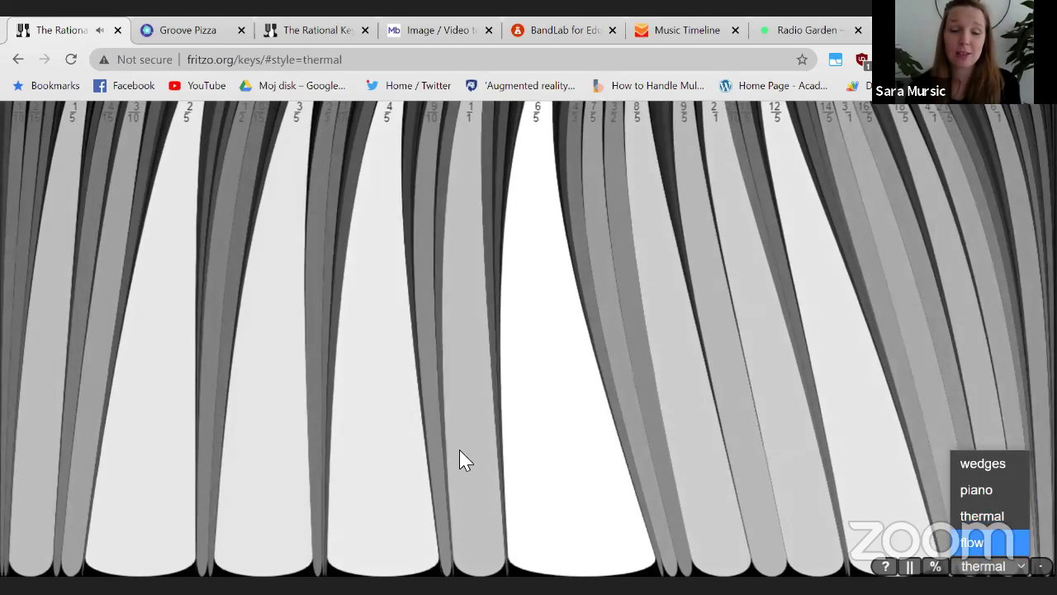
pyautogui.press('Return')
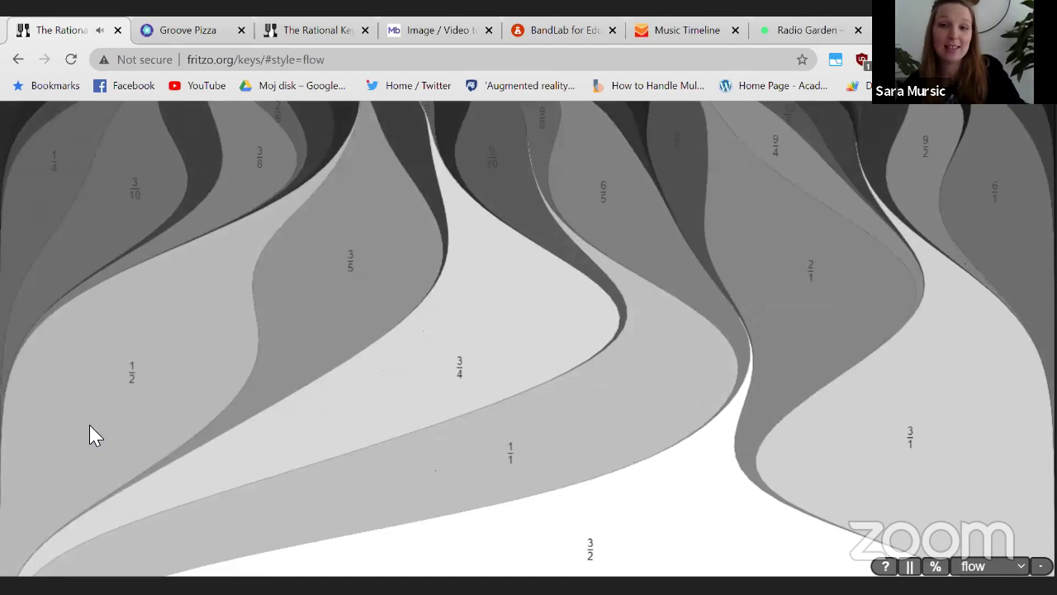
# Close the Rational Keyboard, play the Groove Pizza beat through its patterns, and pause it on the first pattern
pyautogui.click(117, 30)
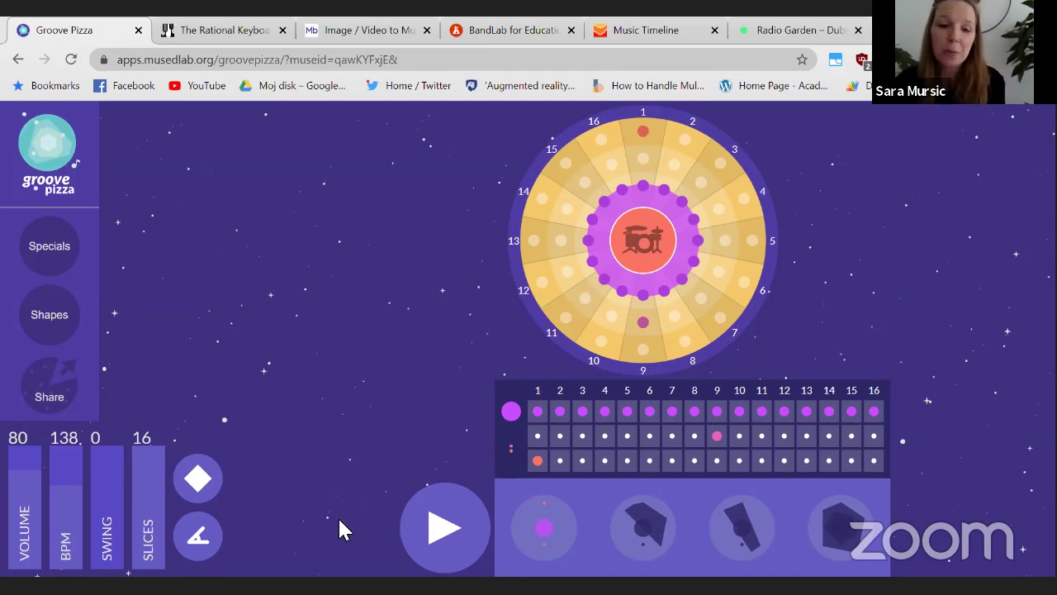
pyautogui.click(435, 524)
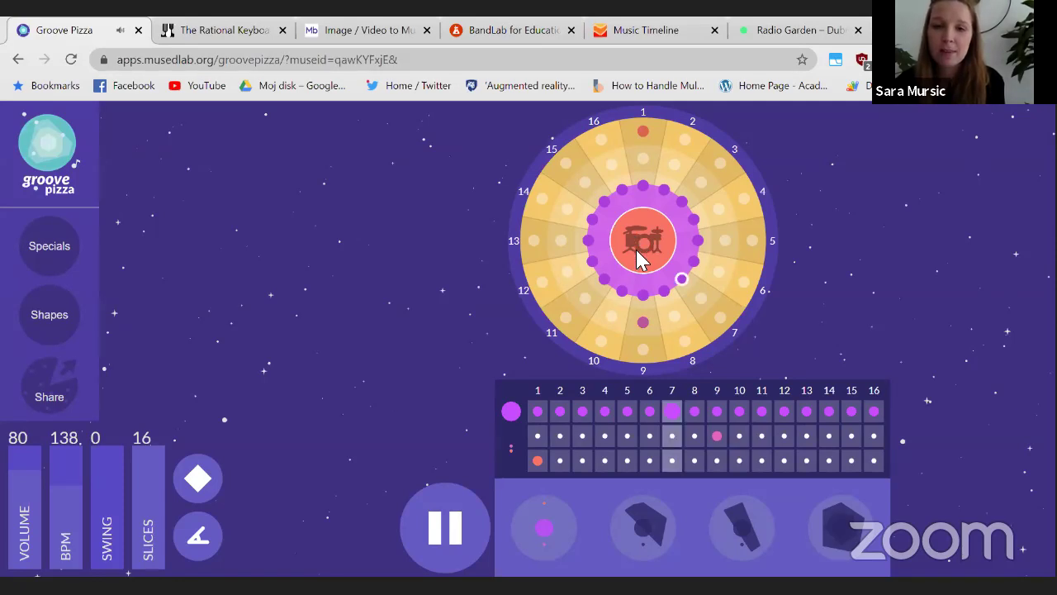
pyautogui.hotkey('ctrl', 'z')
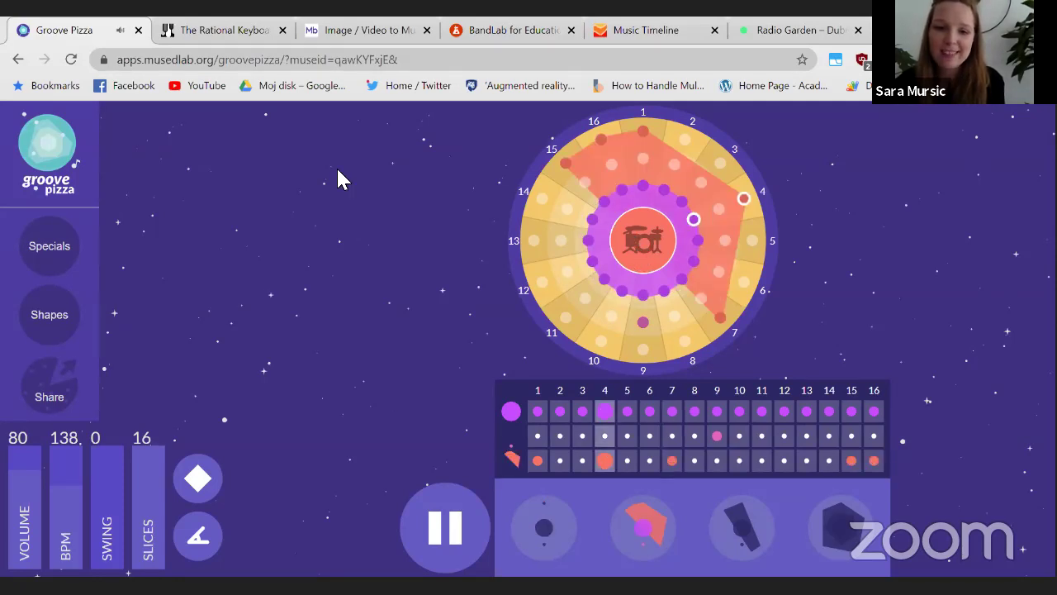
pyautogui.hotkey('ctrl', 'z')
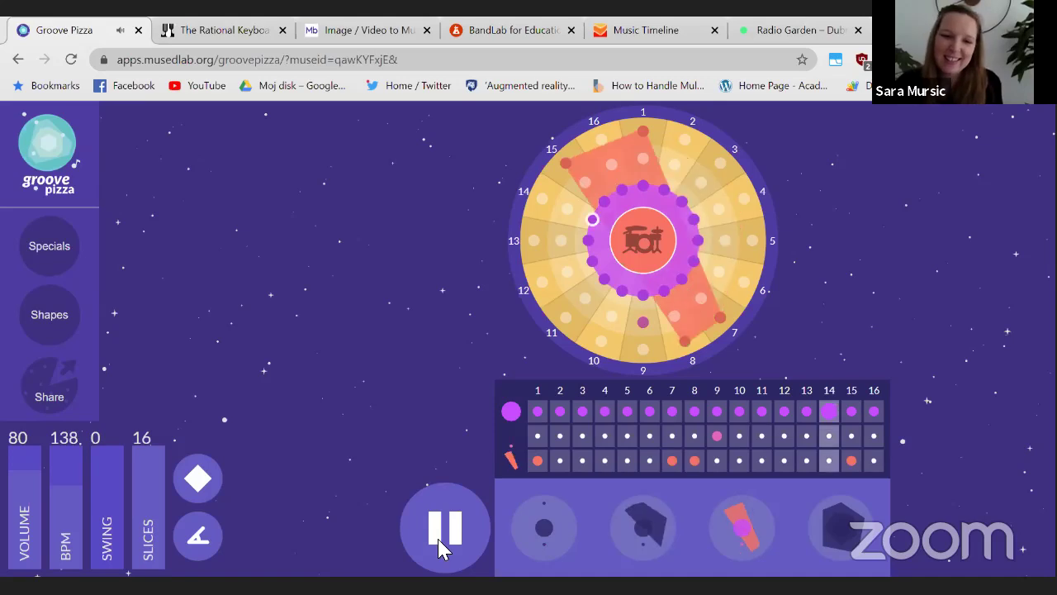
pyautogui.hotkey('ctrl', 'z')
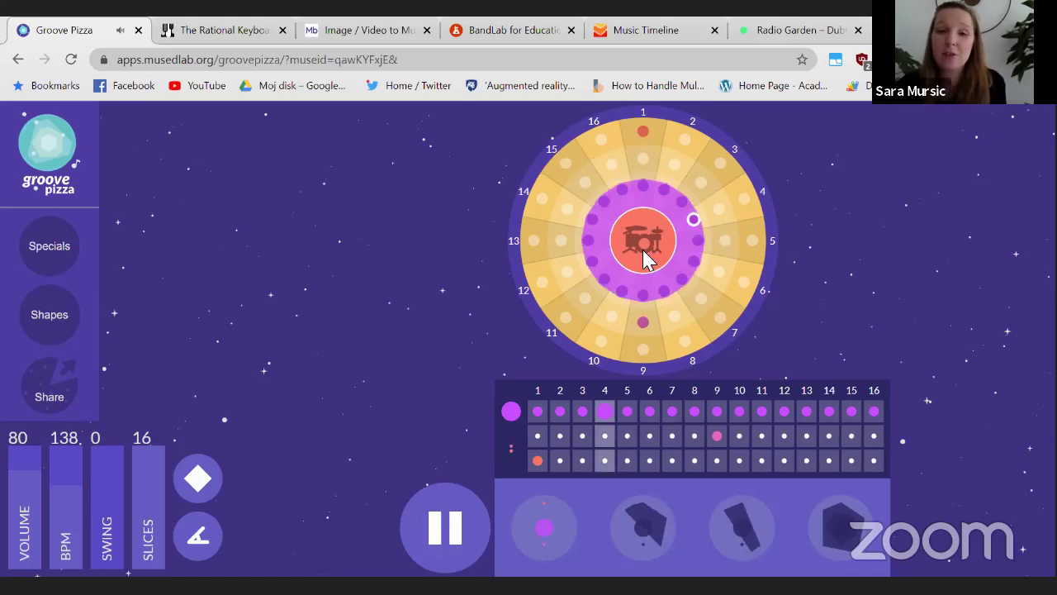
pyautogui.press('space')
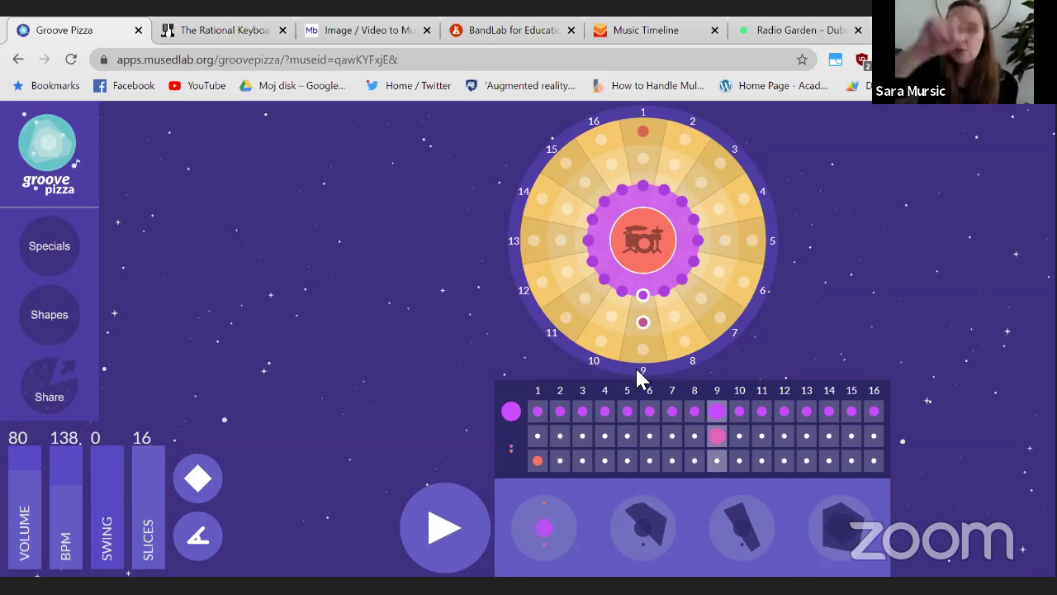
# Add middle-ring beats on slices 3 and 11 of the first pattern, leaving slice 1 of that ring empty
pyautogui.click(643, 322)
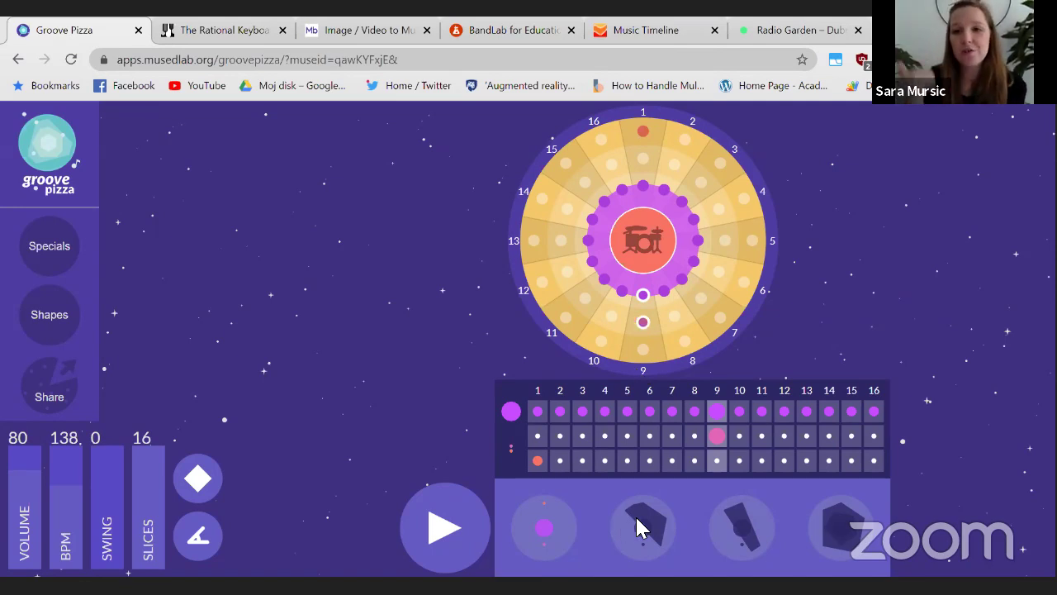
pyautogui.click(538, 438)
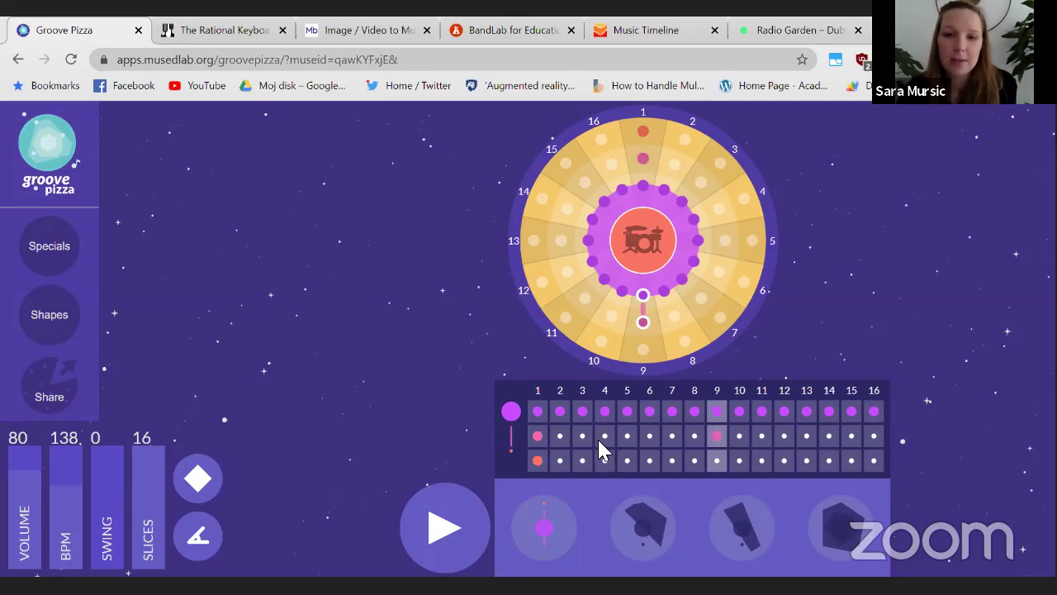
pyautogui.click(600, 439)
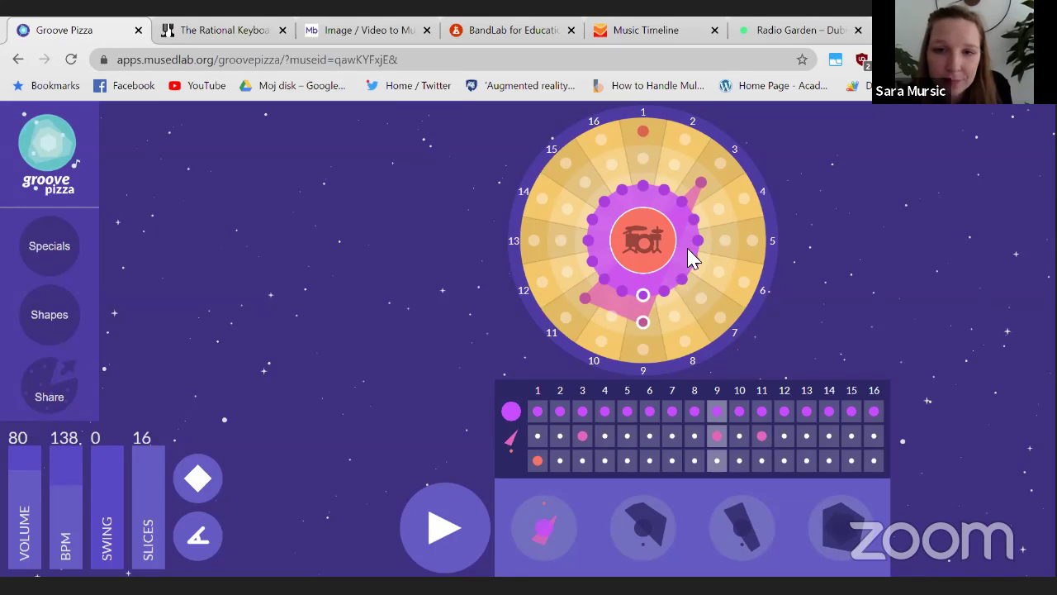
# During playback, reduce the second pattern's outer ring to beats 1 and 4, and the third's inner ring to 1, 10, 12, 14 and 16
pyautogui.press('space')
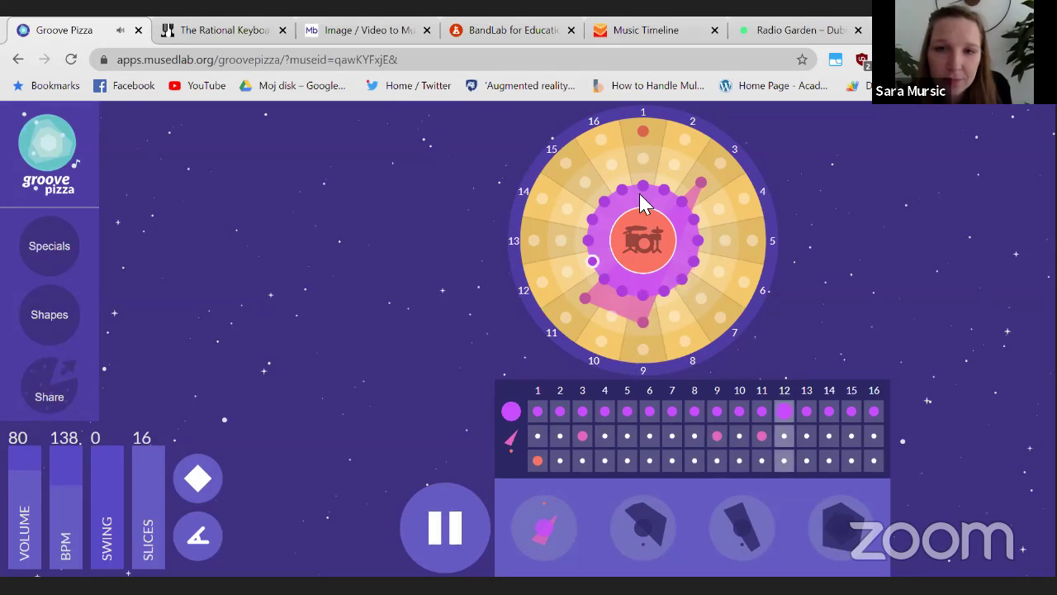
pyautogui.click(650, 525)
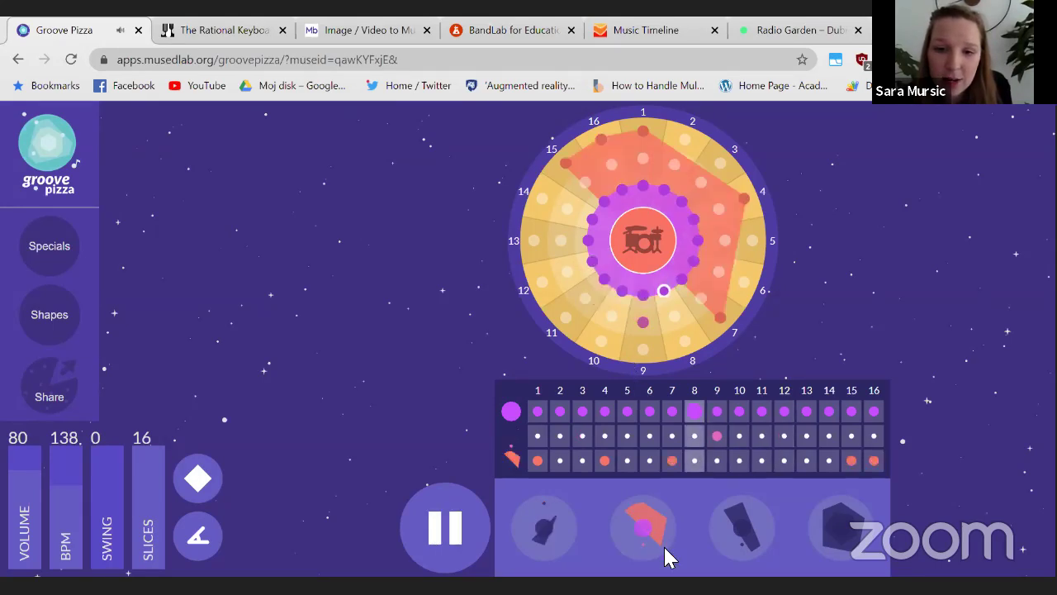
pyautogui.click(648, 533)
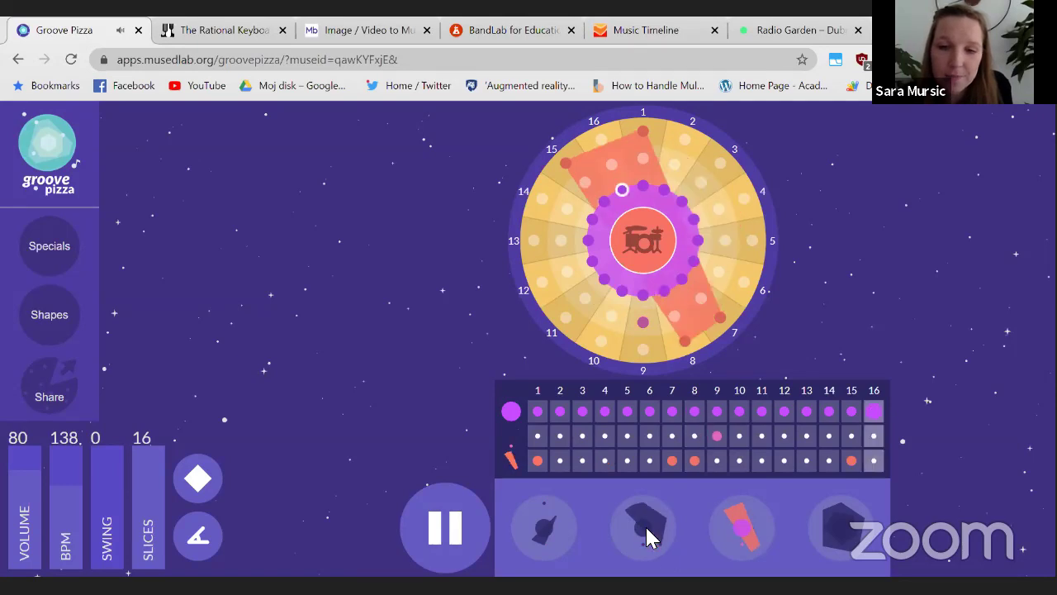
pyautogui.click(644, 545)
pyautogui.press('space')
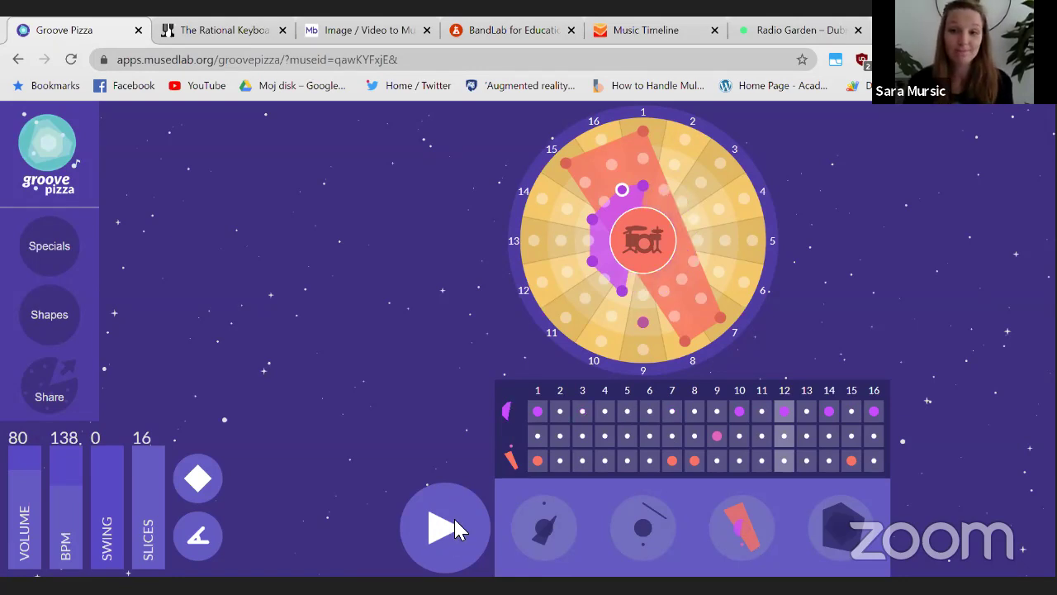
# Play the edited groove, pause it on the second pattern, and show the shapes as outlines instead of filled
pyautogui.click(462, 518)
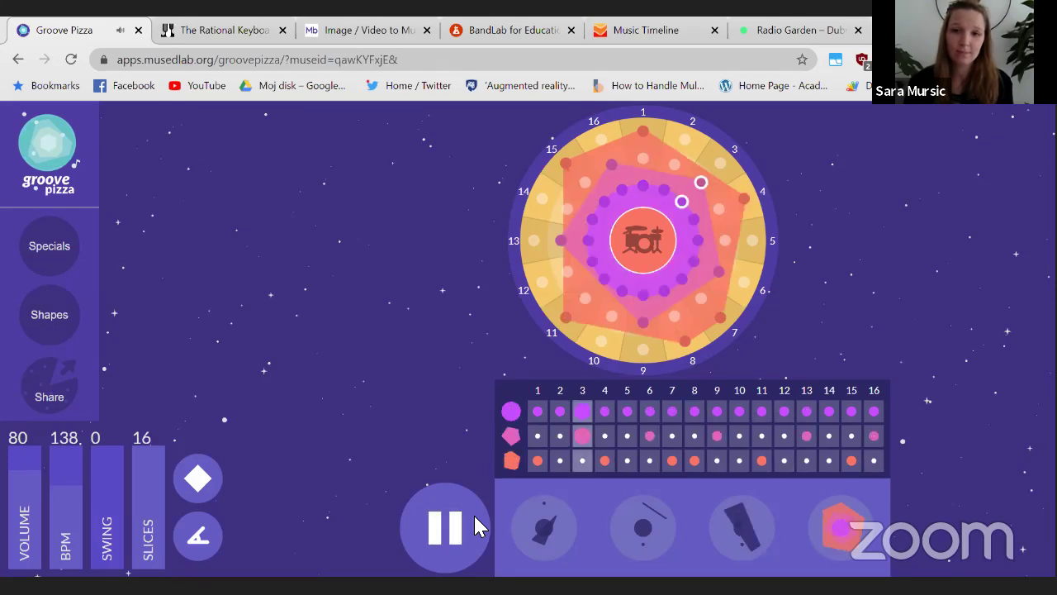
pyautogui.click(508, 532)
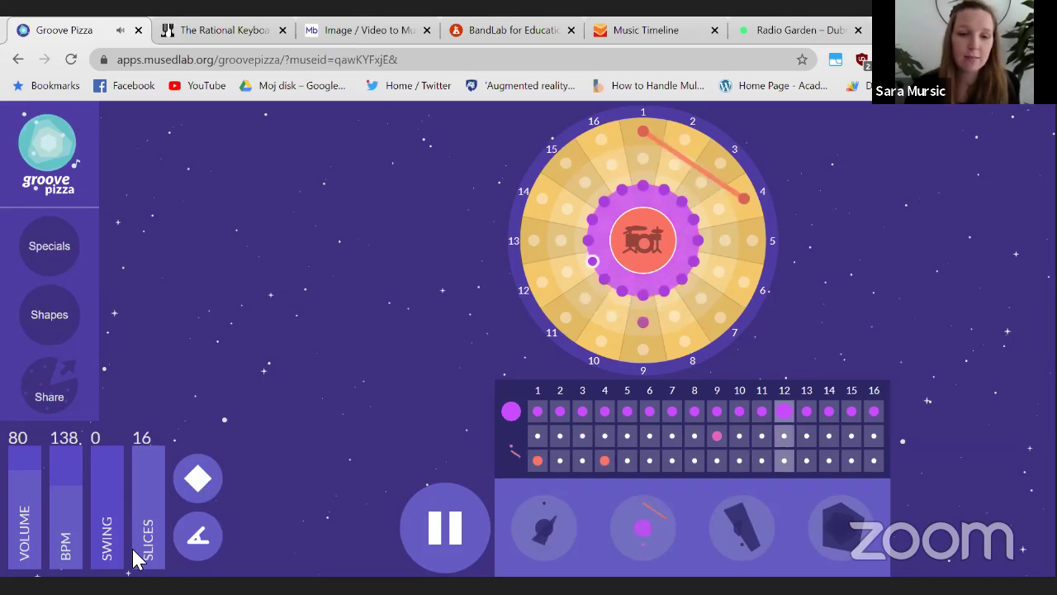
pyautogui.press('space')
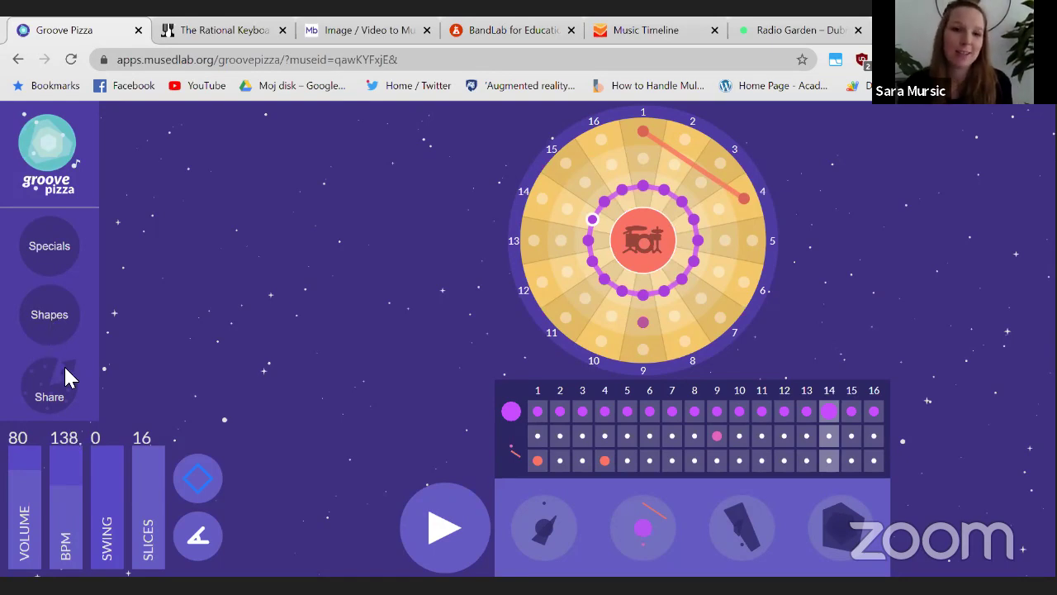
# Place the three-sided shape on the second pattern's inner ring, keep only outer beat 15 in the fourth pattern, and play the groove
pyautogui.click(50, 314)
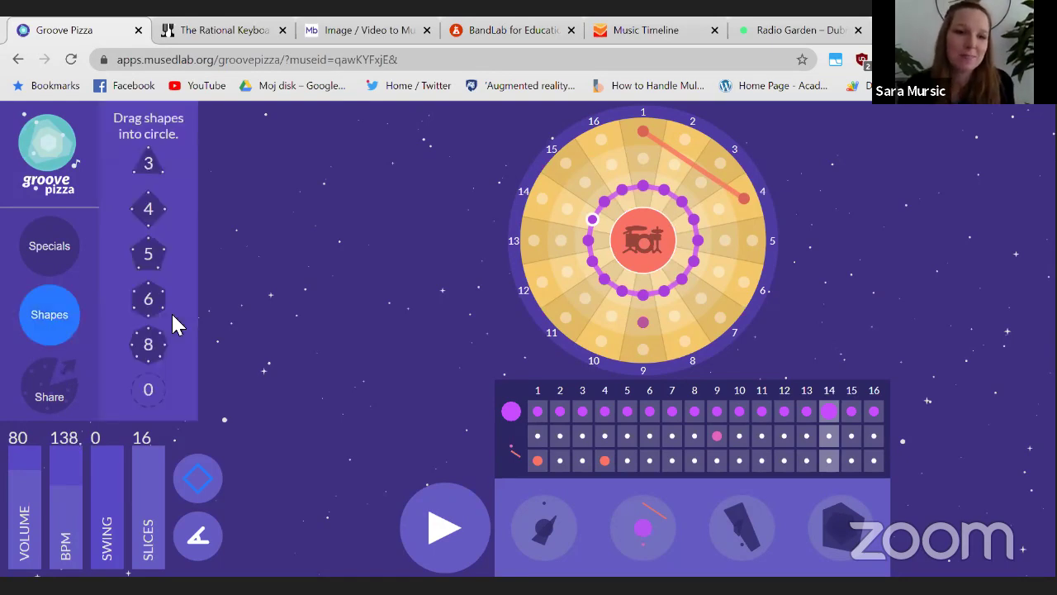
pyautogui.click(643, 240)
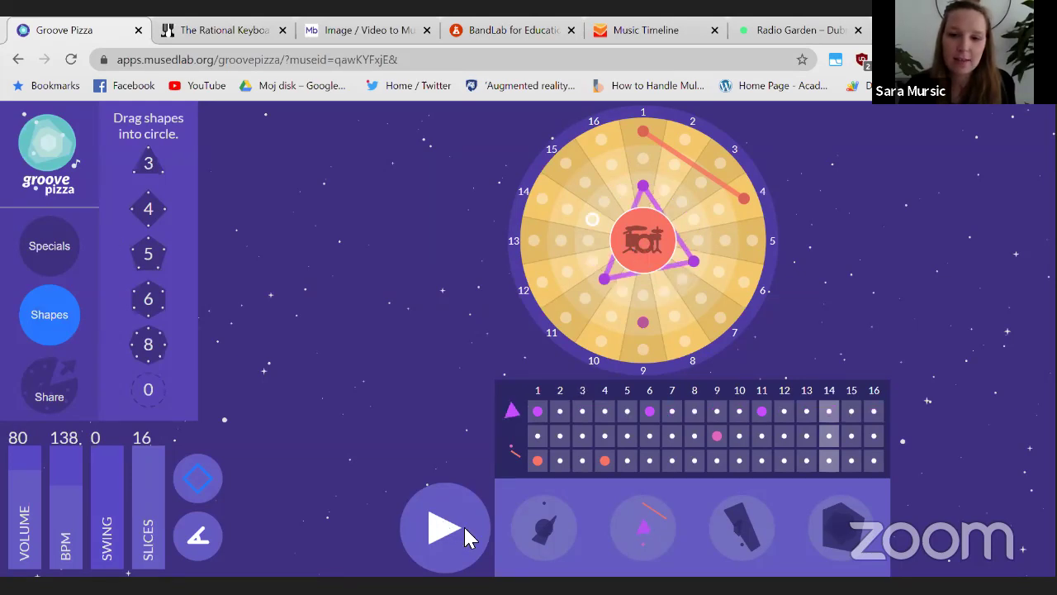
pyautogui.click(843, 534)
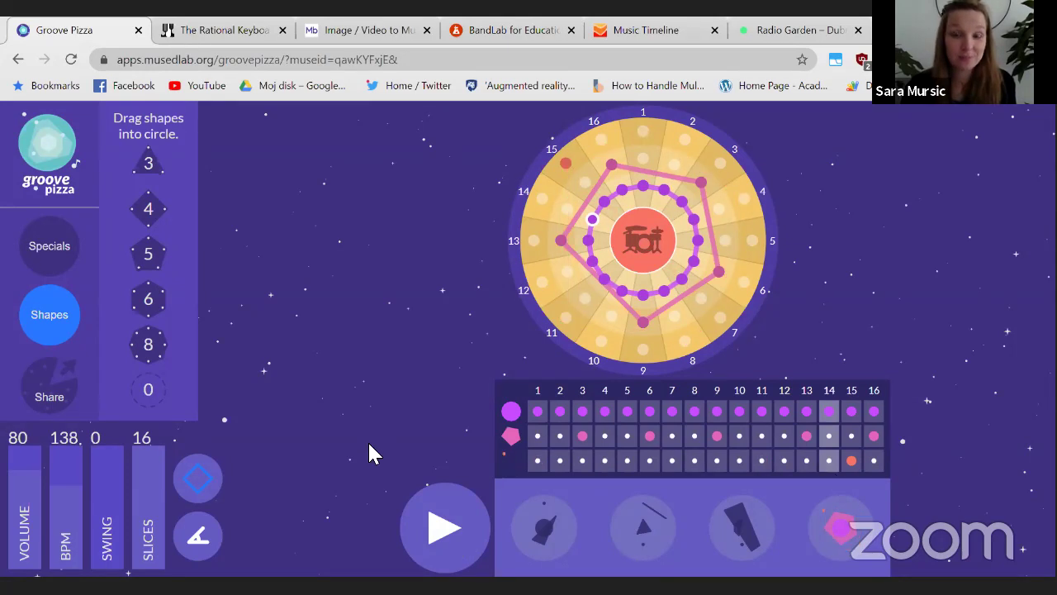
pyautogui.press('space')
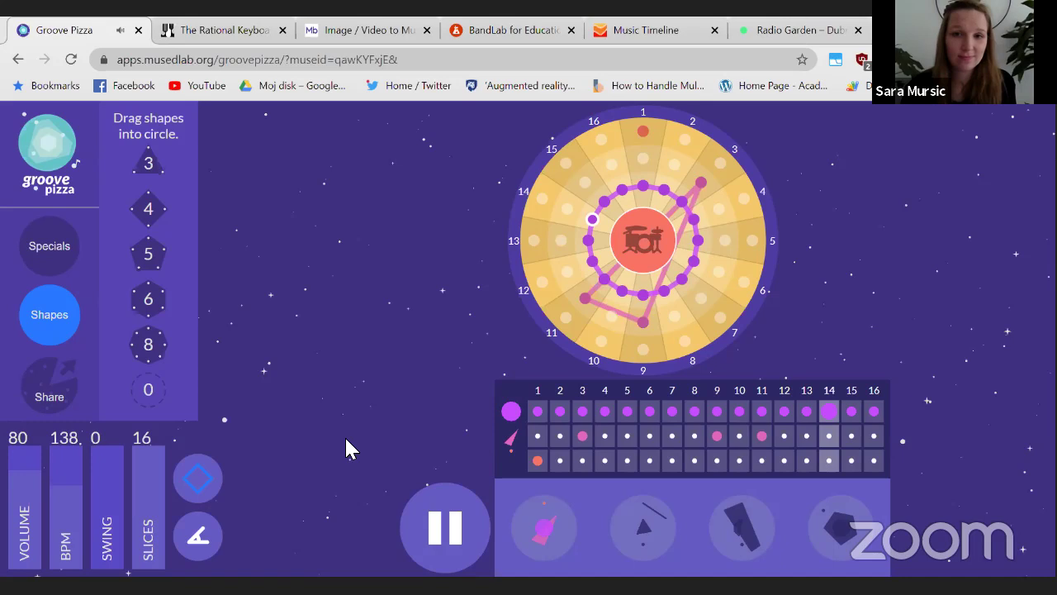
pyautogui.click(453, 544)
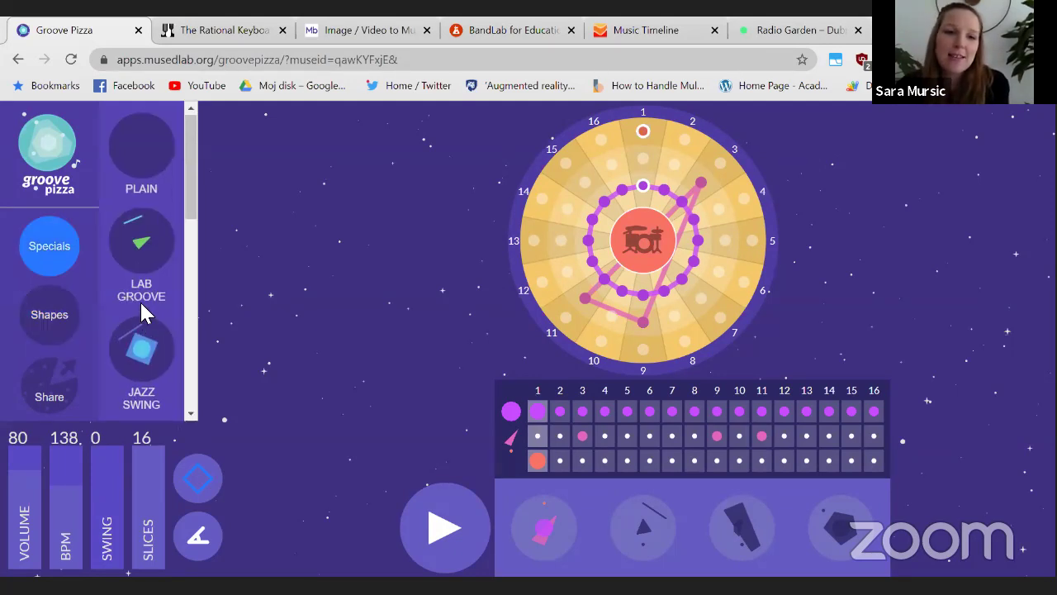
# Load the Rock You special groove and play it
pyautogui.scroll(-3, 141, 309)
pyautogui.scroll(-5, 132, 314)
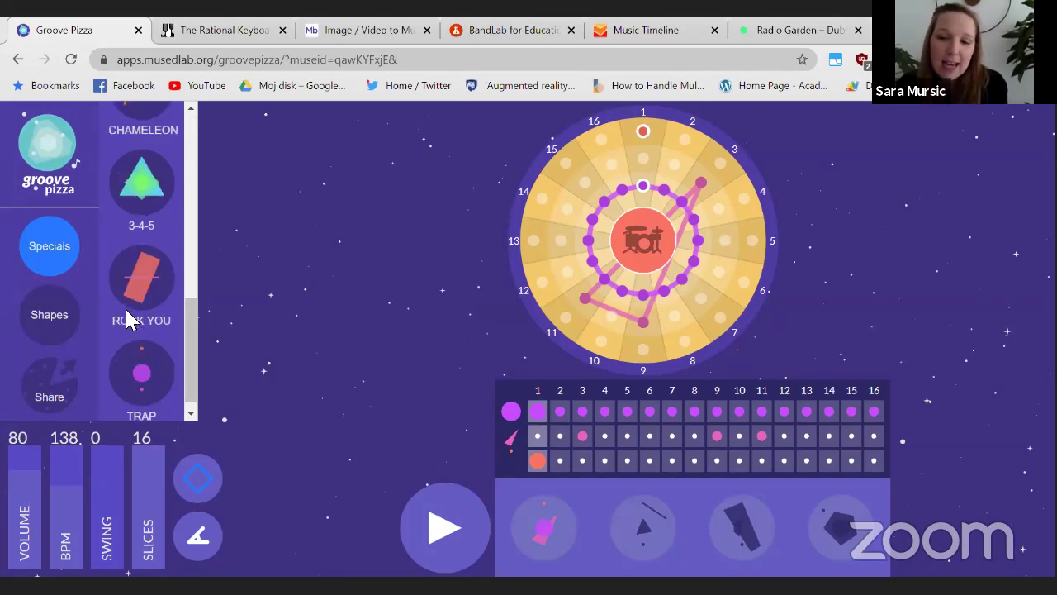
pyautogui.scroll(-1, 131, 314)
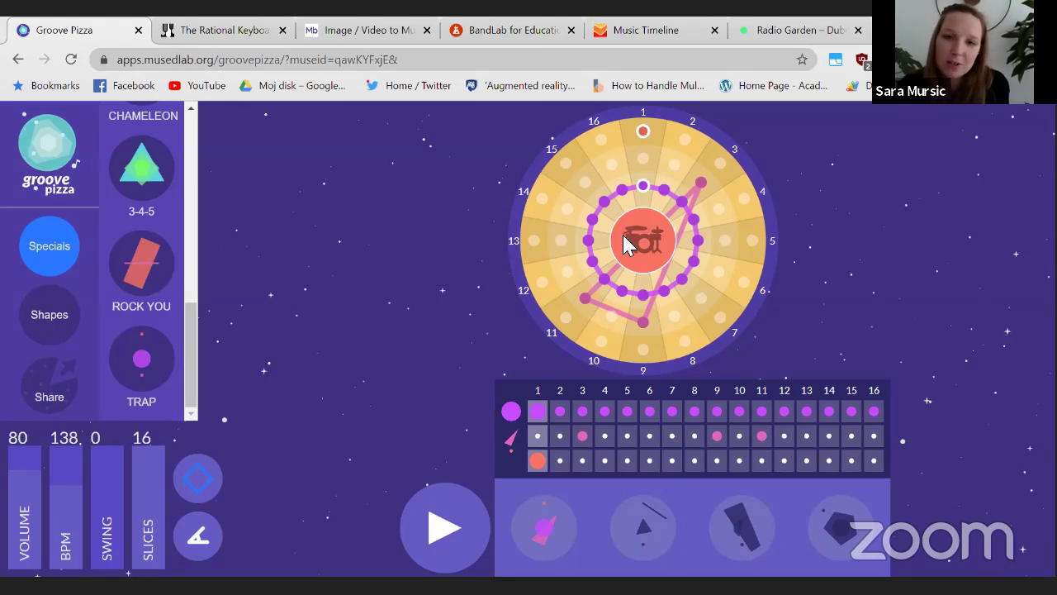
pyautogui.click(116, 290)
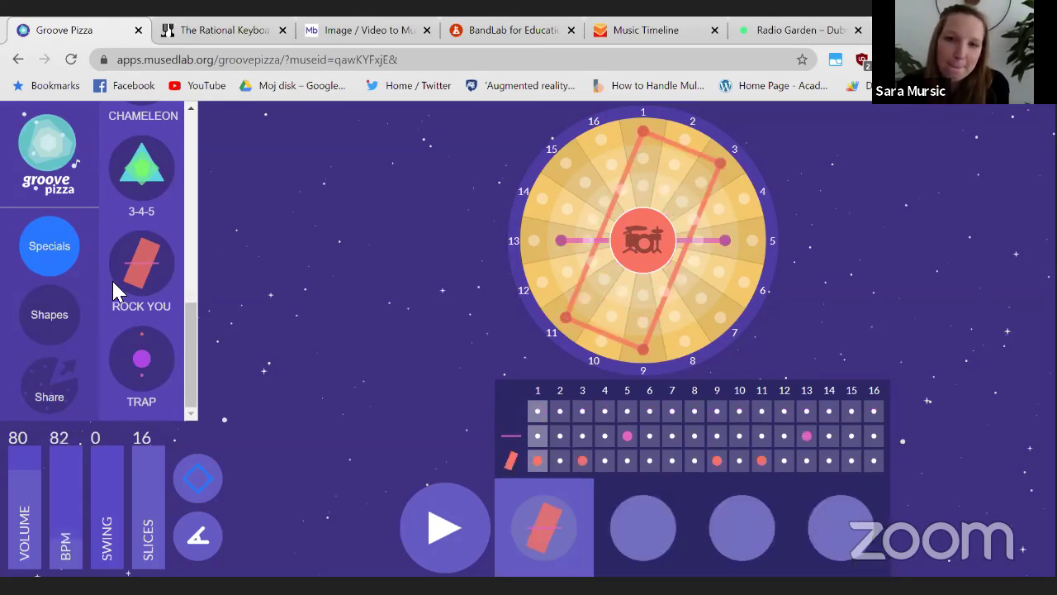
pyautogui.press('space')
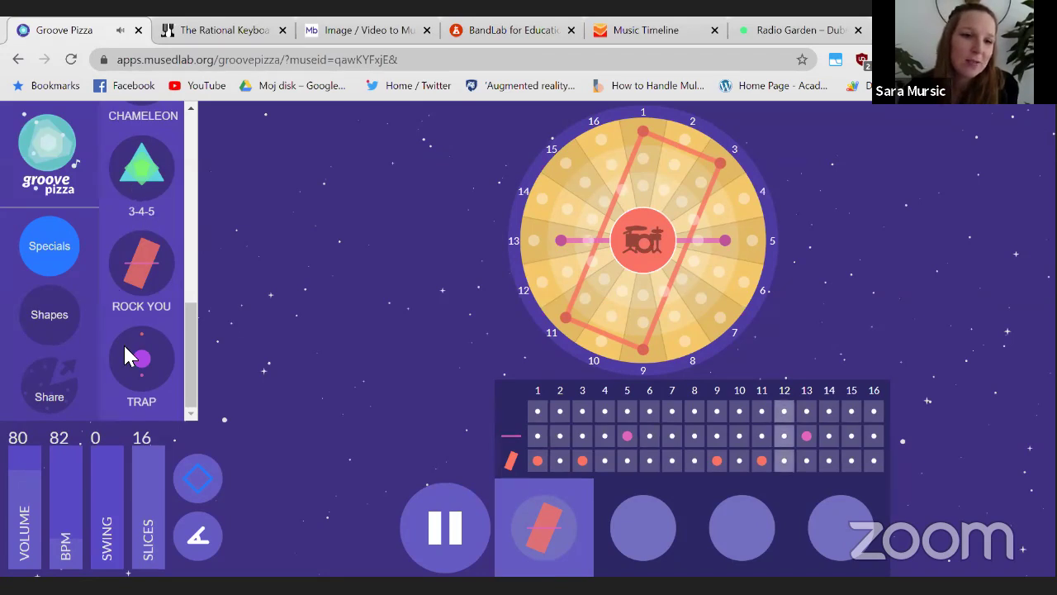
# Try the Bembe special groove during playback, and switch to the Chameleon groove
pyautogui.scroll(5, 136, 189)
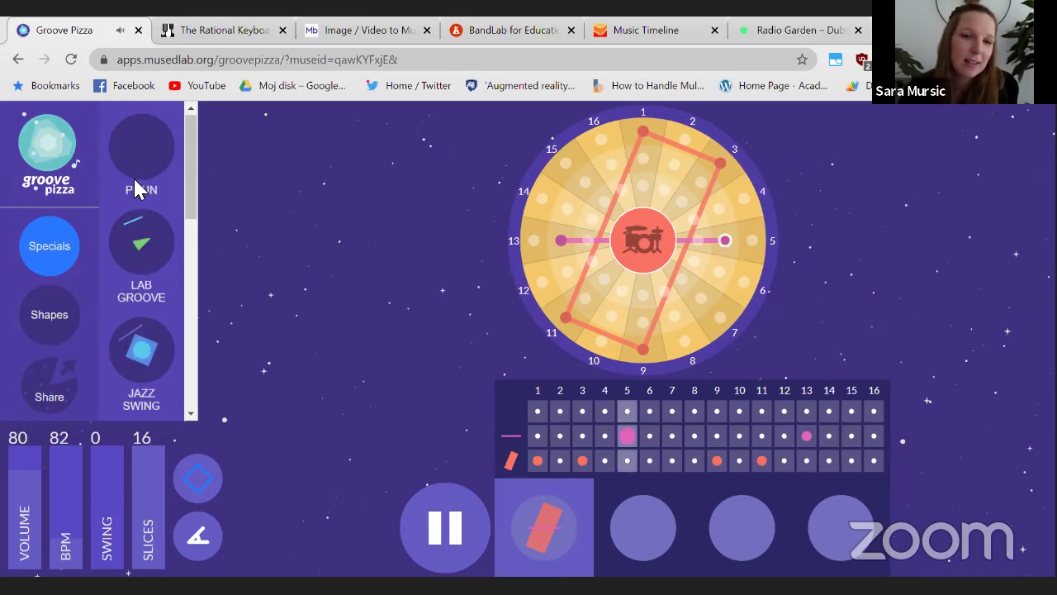
pyautogui.scroll(-3, 136, 188)
pyautogui.click(138, 177)
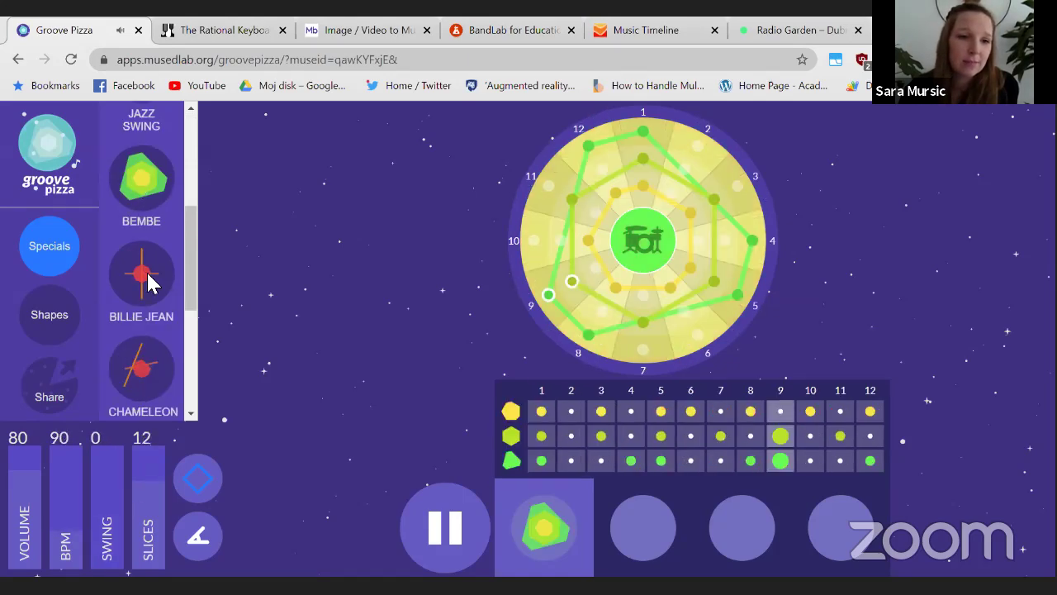
pyautogui.click(146, 312)
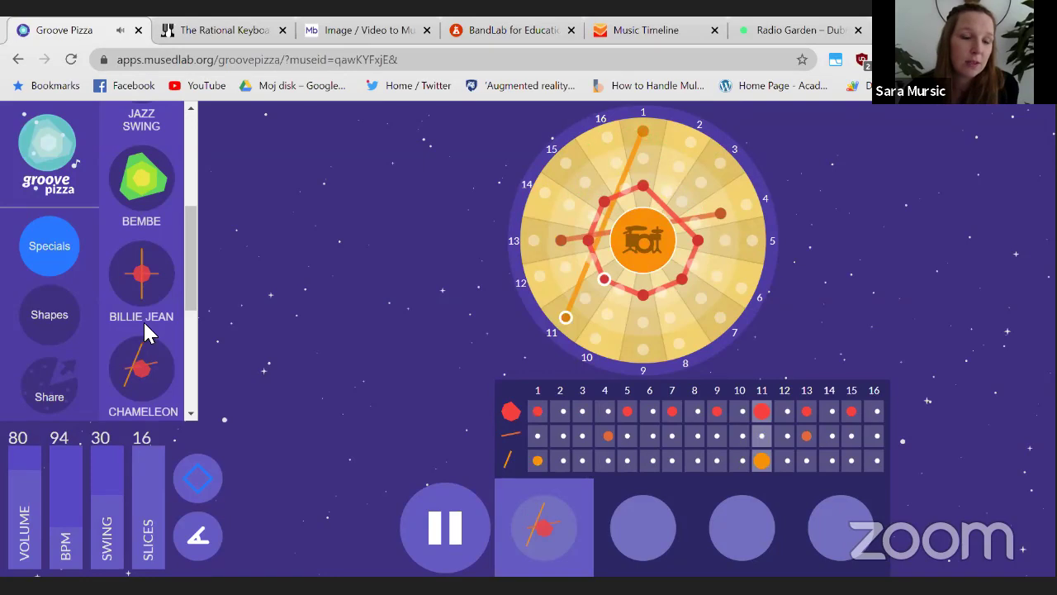
# Switch to the Jazz Swing special groove and pause its playback
pyautogui.scroll(3, 145, 332)
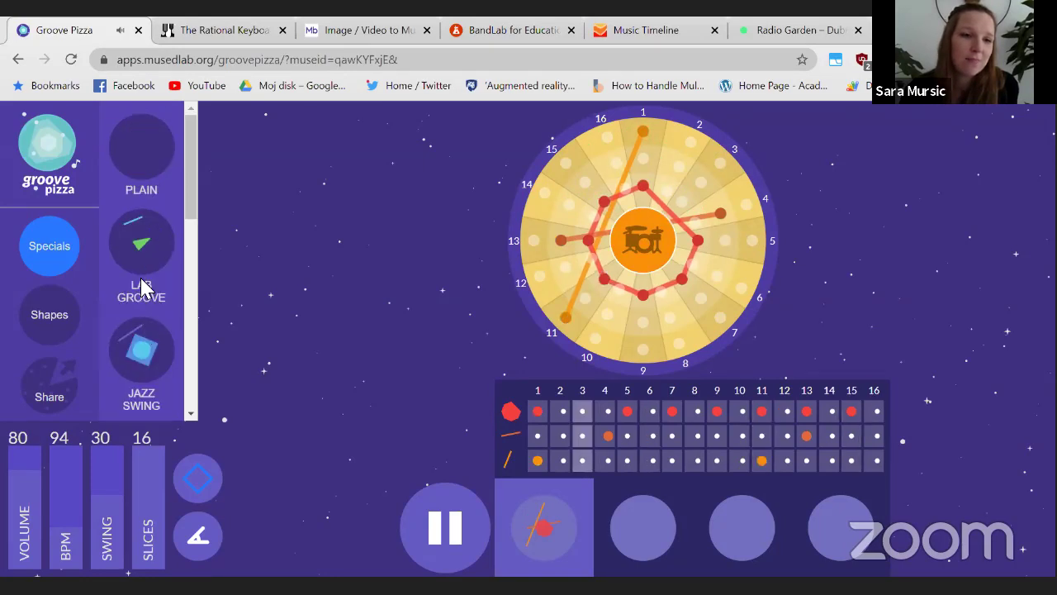
pyautogui.scroll(-1, 178, 409)
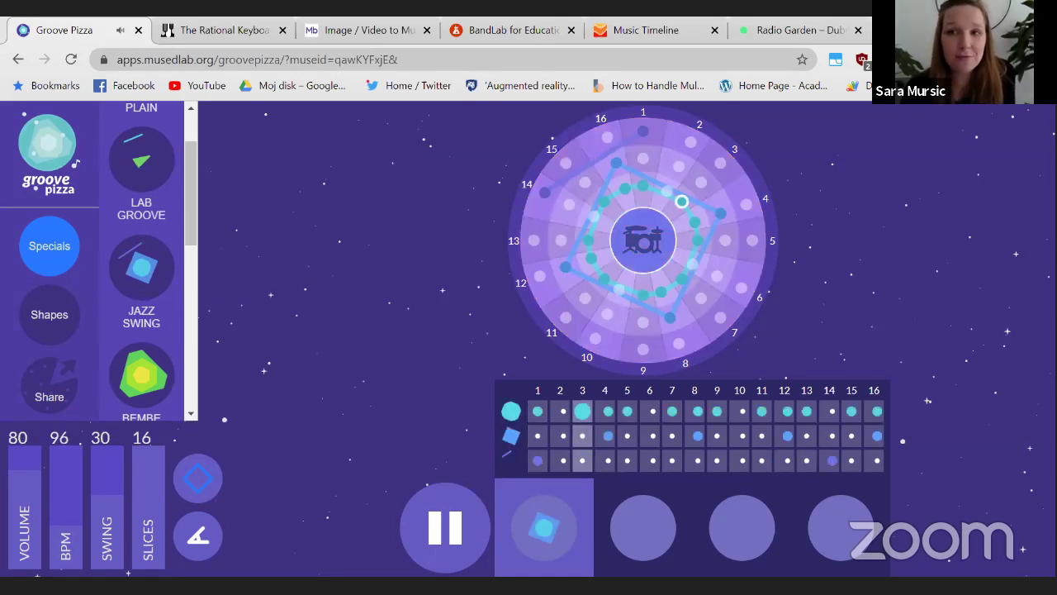
pyautogui.click(440, 547)
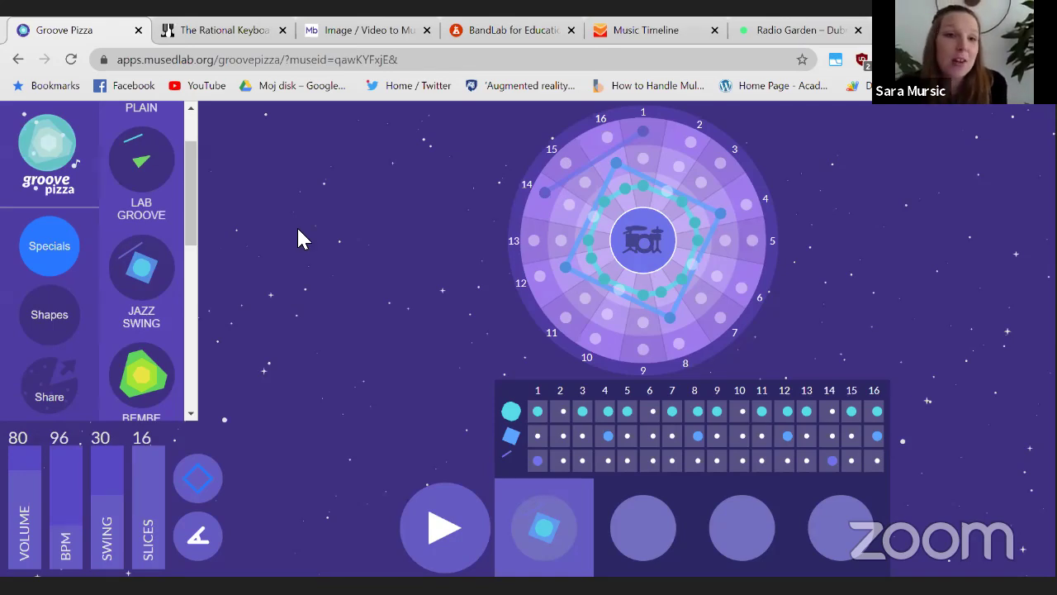
# Close the Groove Pizza and Rational Keyboard pages and look over the Melobytes Image / Video to Music page
pyautogui.click(139, 31)
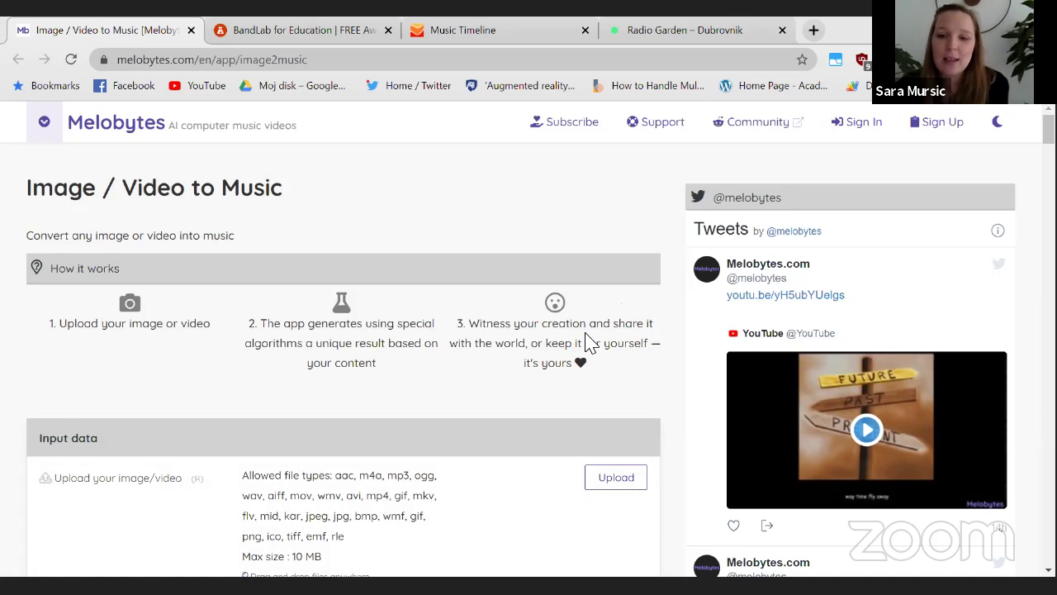
pyautogui.scroll(-2, 561, 411)
pyautogui.scroll(-3, 671, 331)
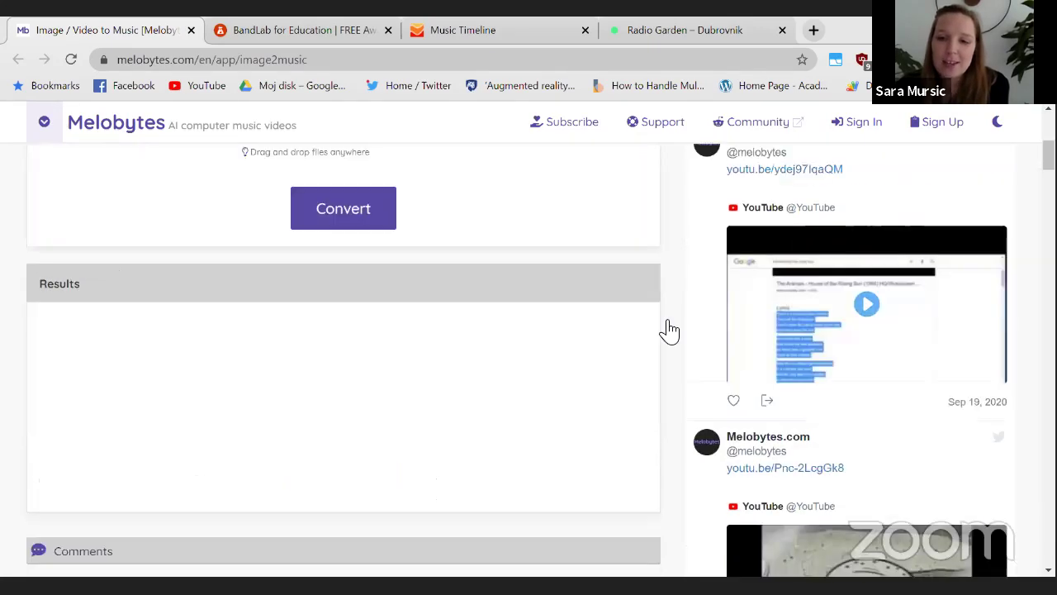
pyautogui.scroll(-2, 721, 285)
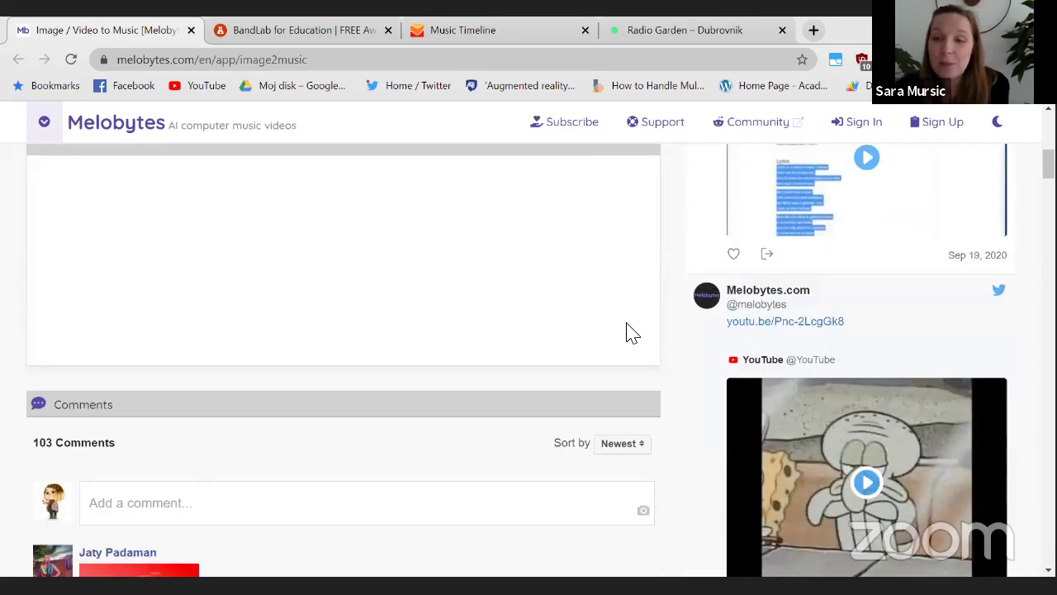
pyautogui.scroll(7, 633, 333)
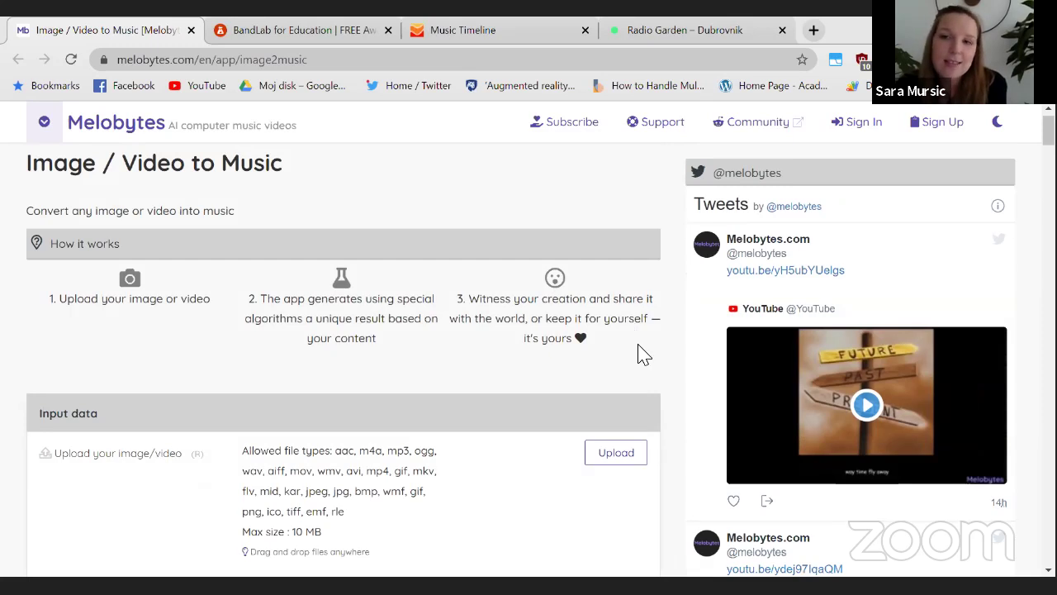
pyautogui.scroll(-7, 641, 355)
pyautogui.scroll(-1, 630, 334)
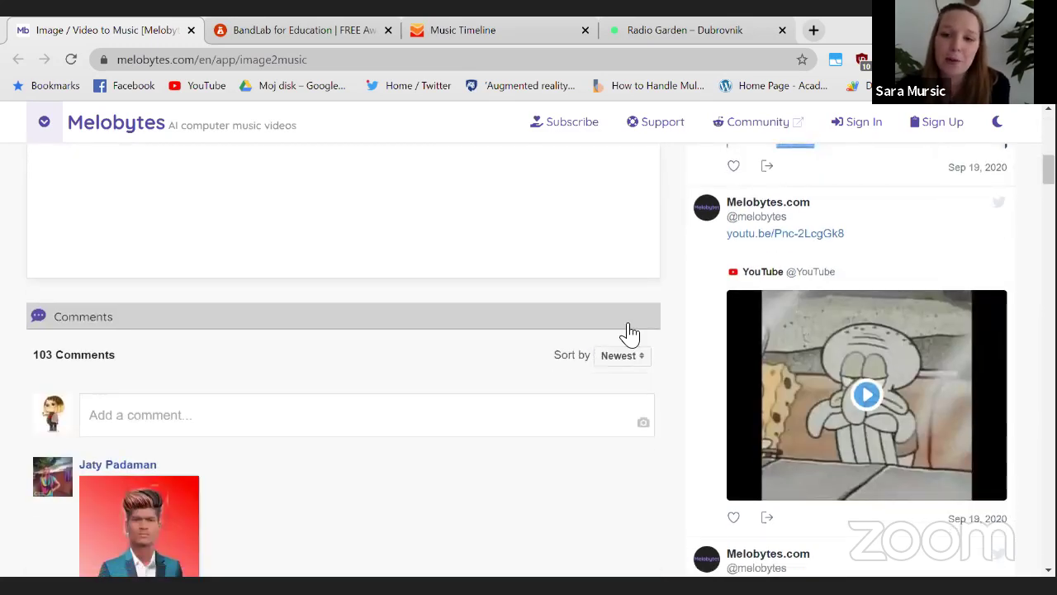
# Play the embedded "hopeless" example video in the Melobytes tweets and pause it
pyautogui.click(867, 398)
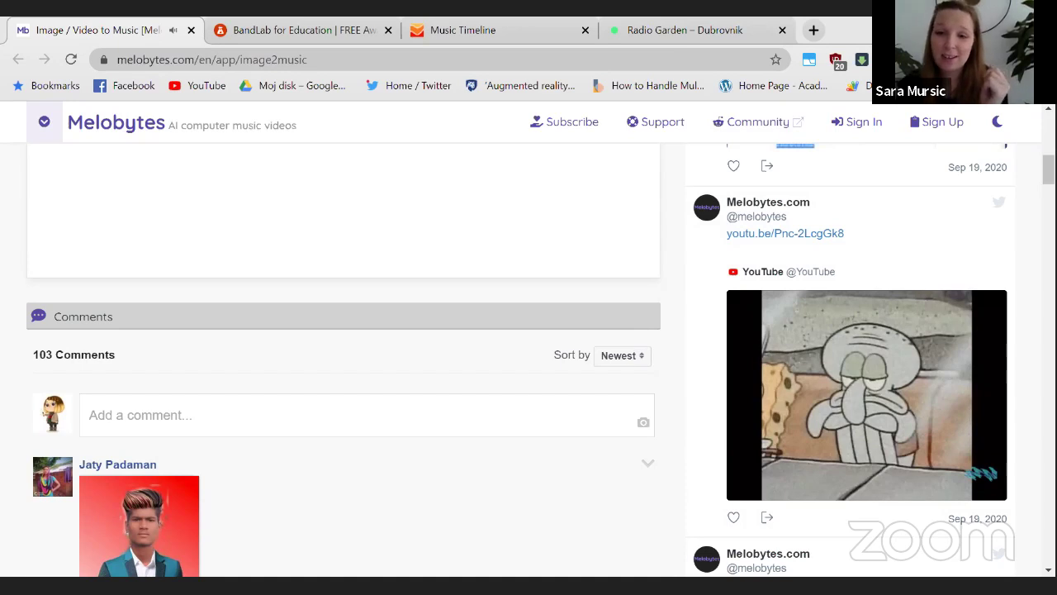
pyautogui.click(752, 486)
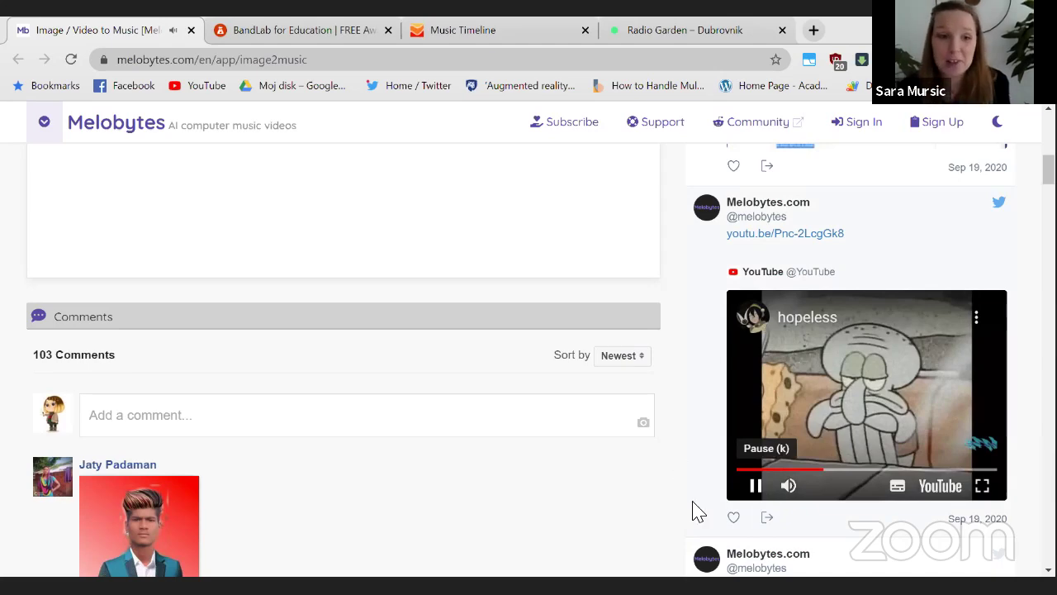
pyautogui.press('space')
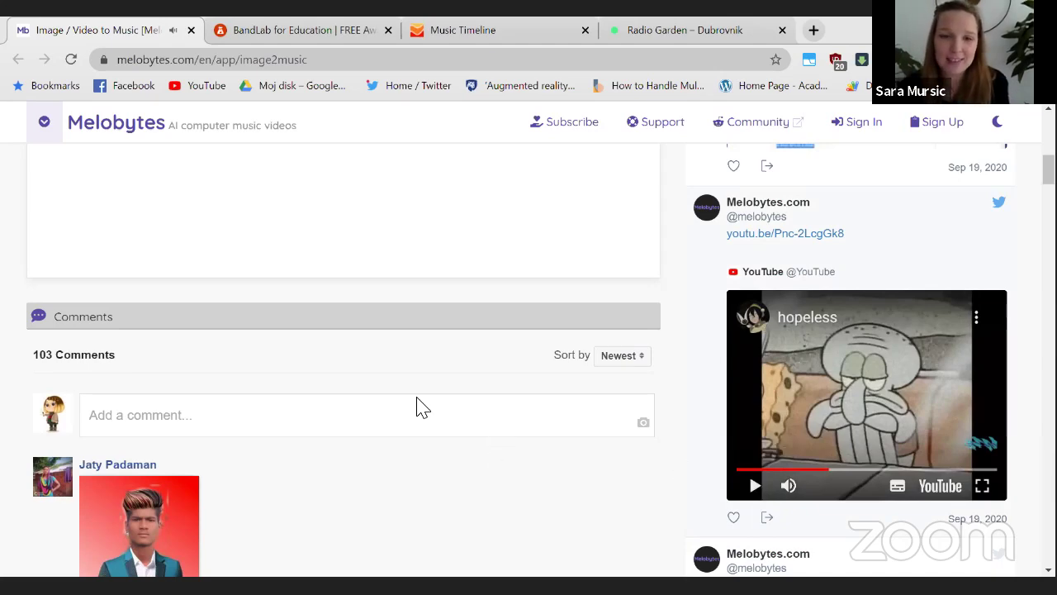
# Try to convert the image 1.png into music and examine the Results section
pyautogui.scroll(1, 417, 404)
pyautogui.scroll(3, 425, 409)
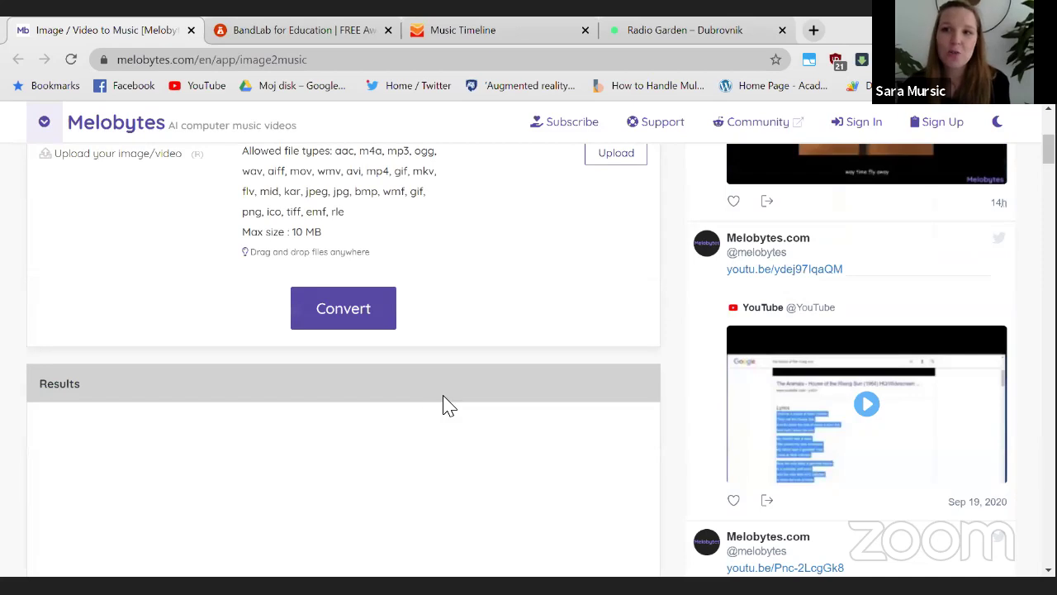
pyautogui.scroll(2, 514, 479)
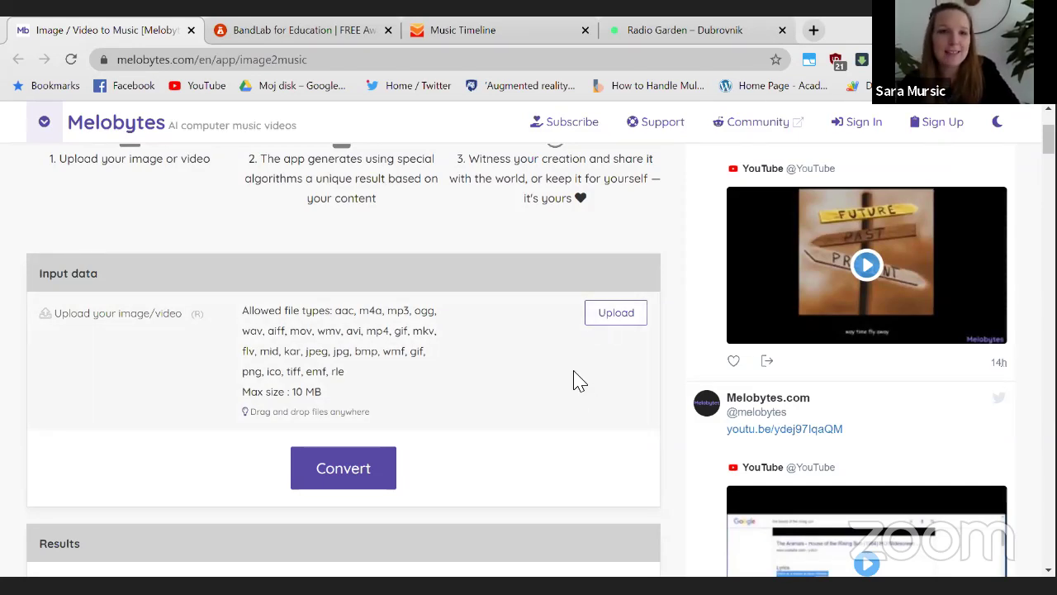
pyautogui.click(611, 317)
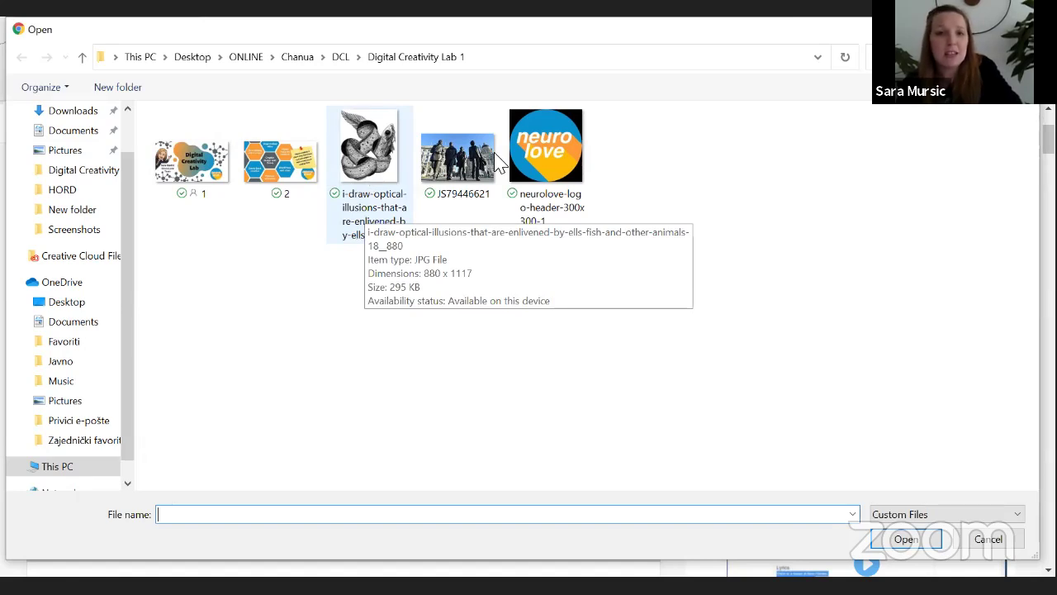
pyautogui.doubleClick(176, 189)
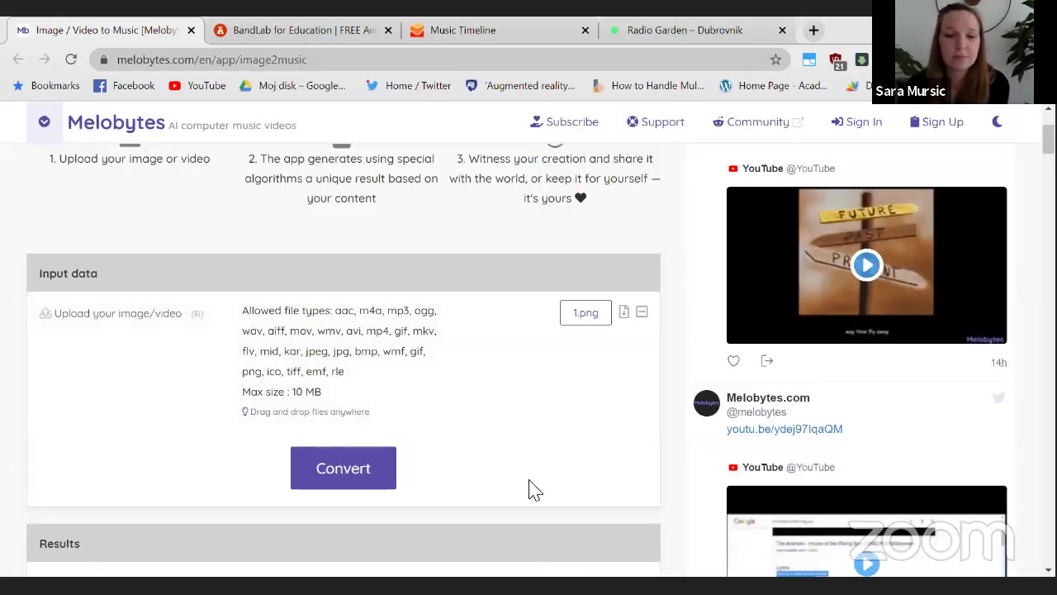
pyautogui.scroll(-2, 420, 359)
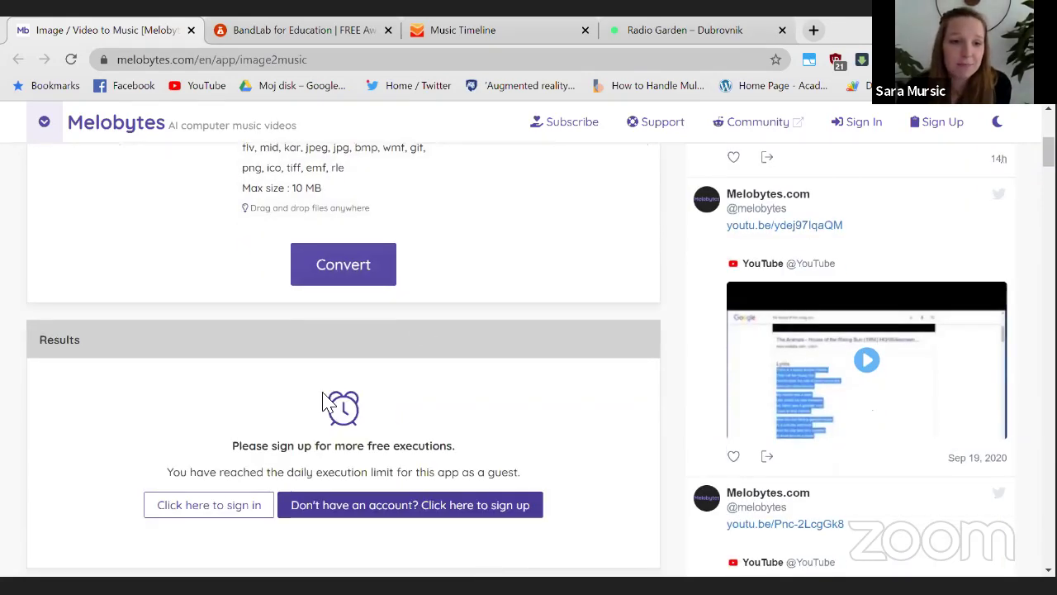
pyautogui.scroll(-2, 280, 380)
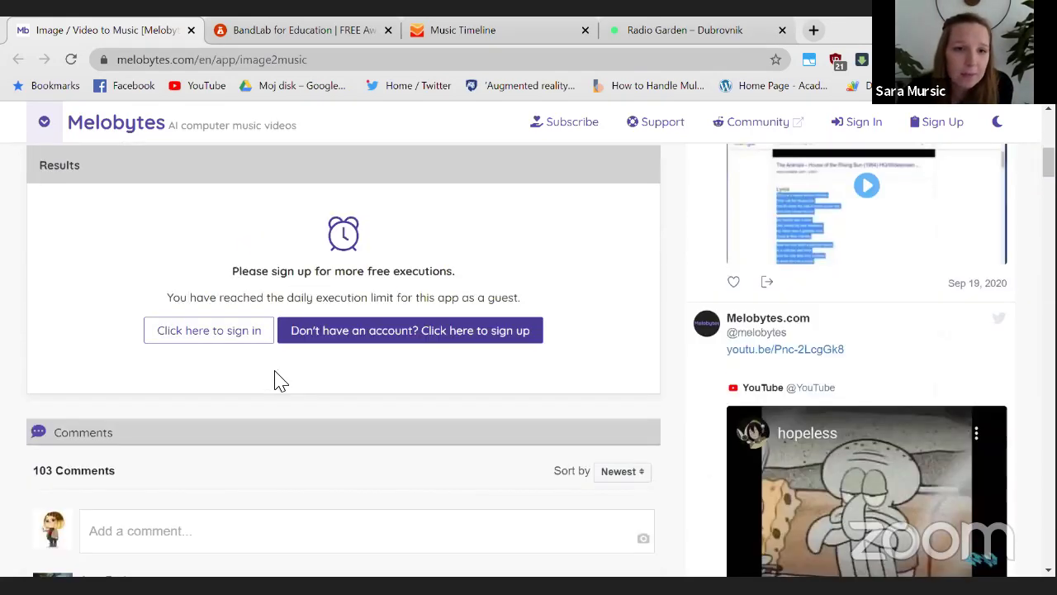
pyautogui.scroll(-1, 279, 377)
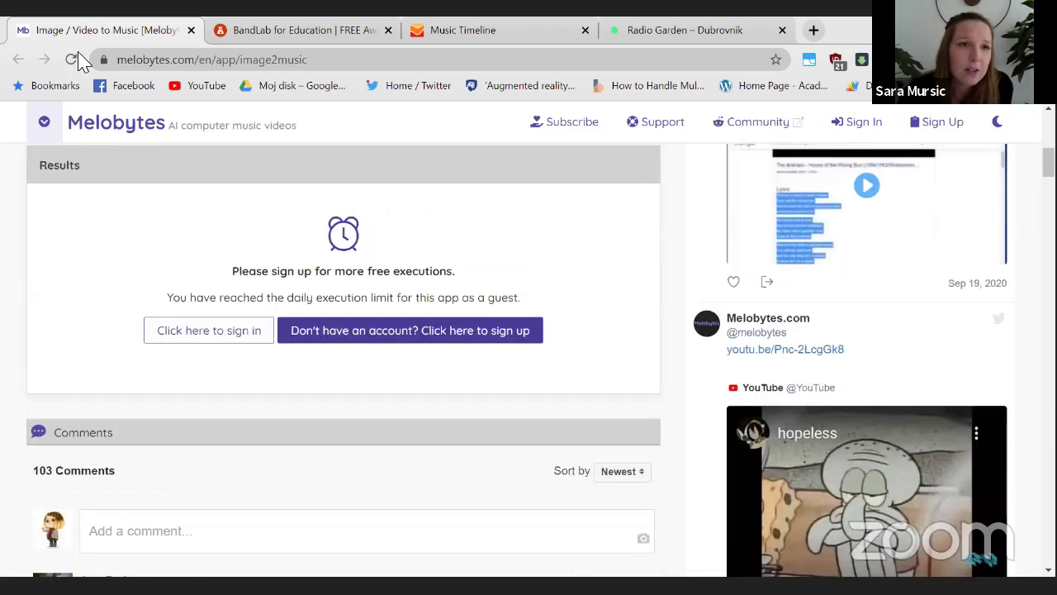
# Reload the Image / Video to Music page and dismiss the browser's options
pyautogui.click(71, 59)
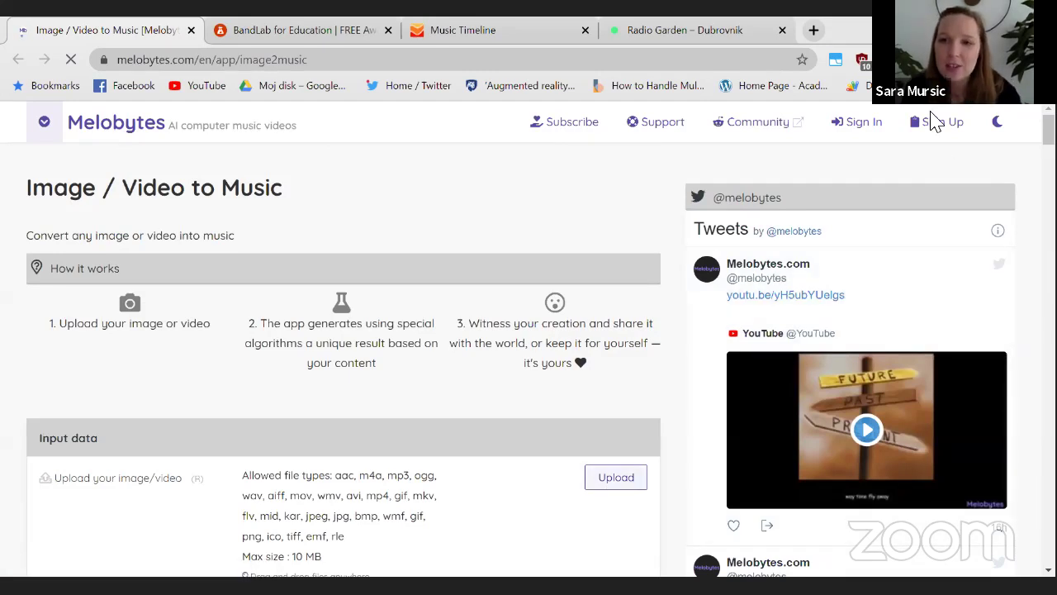
pyautogui.hotkey('alt', 'f')
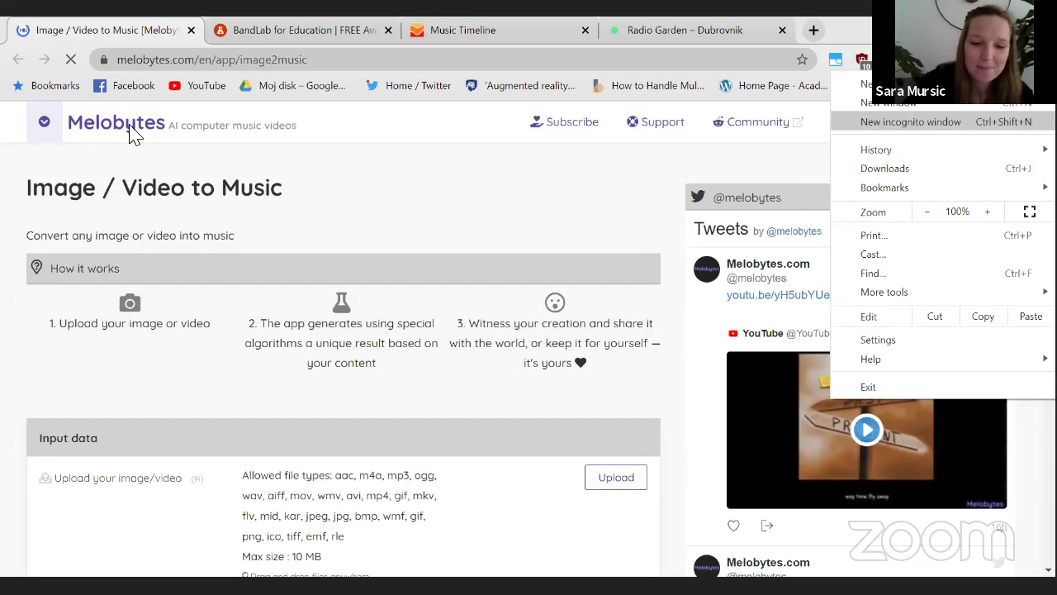
pyautogui.click(132, 135)
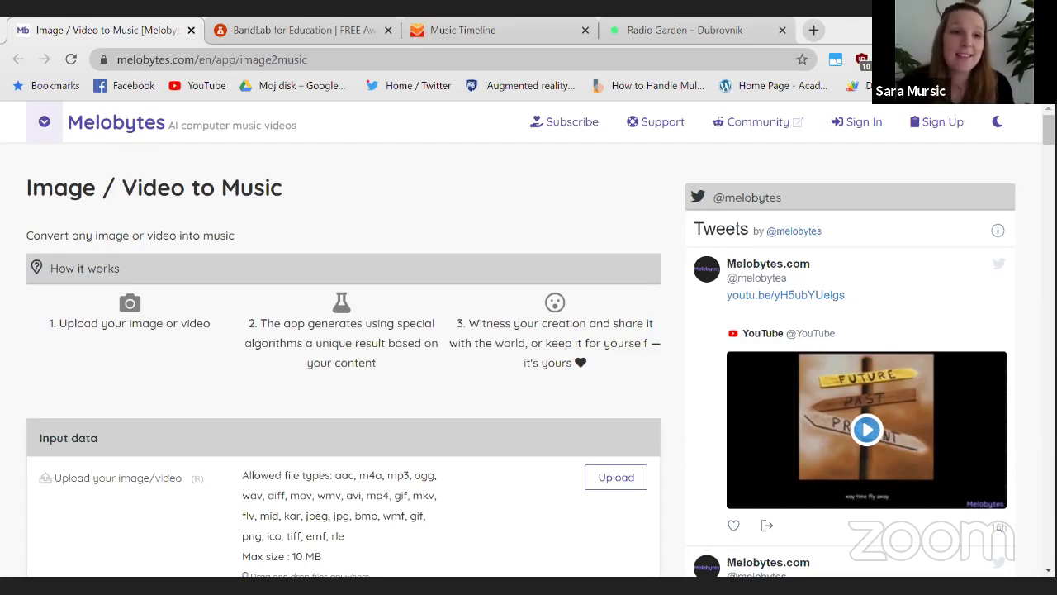
pyautogui.click(444, 343)
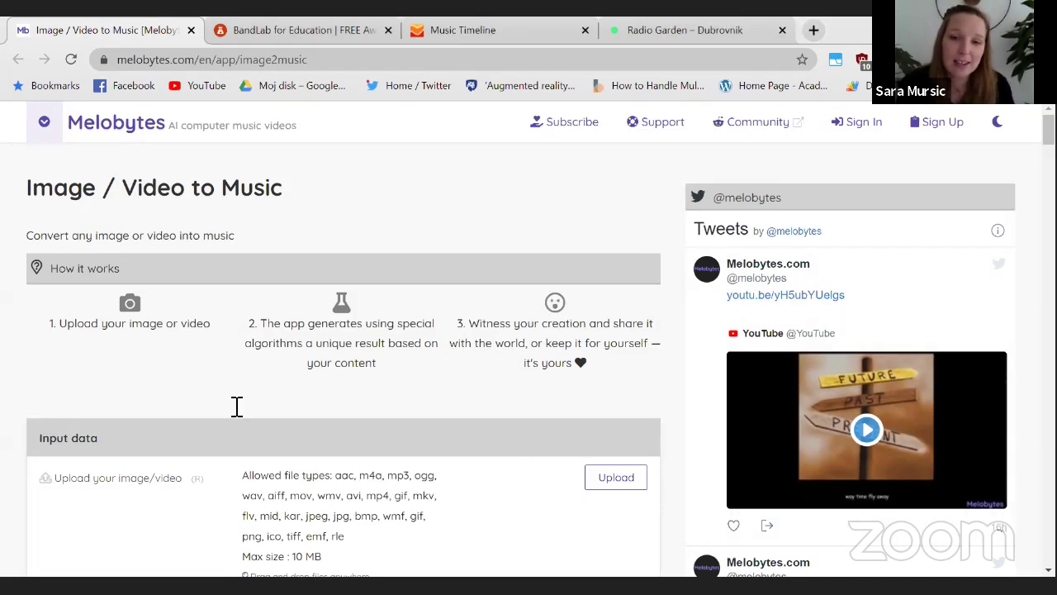
# Review the upload, Results and Comments sections of the Image / Video to Music page
pyautogui.scroll(-2, 95, 371)
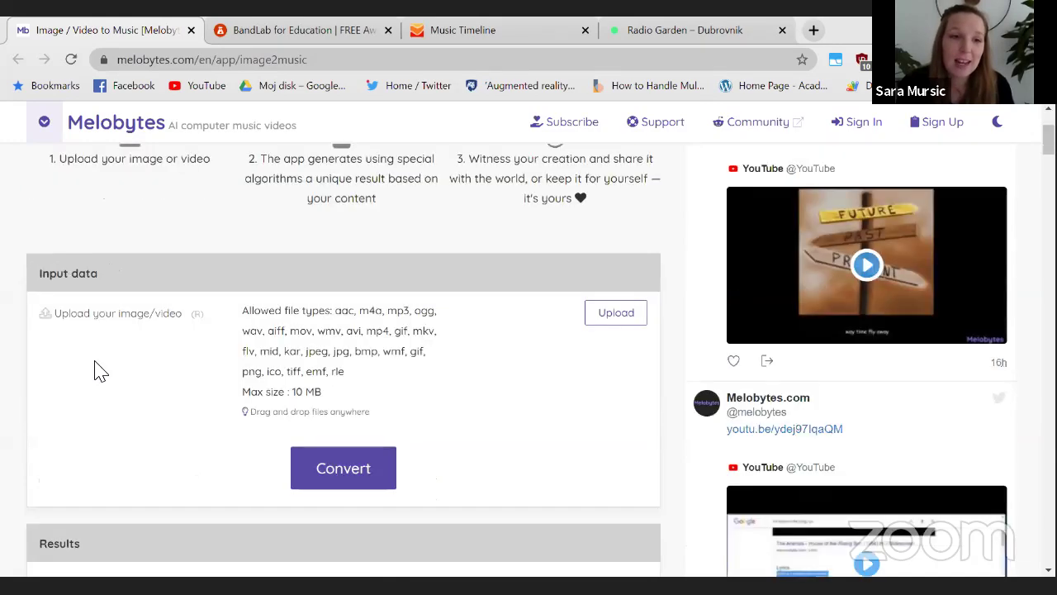
pyautogui.scroll(-4, 95, 372)
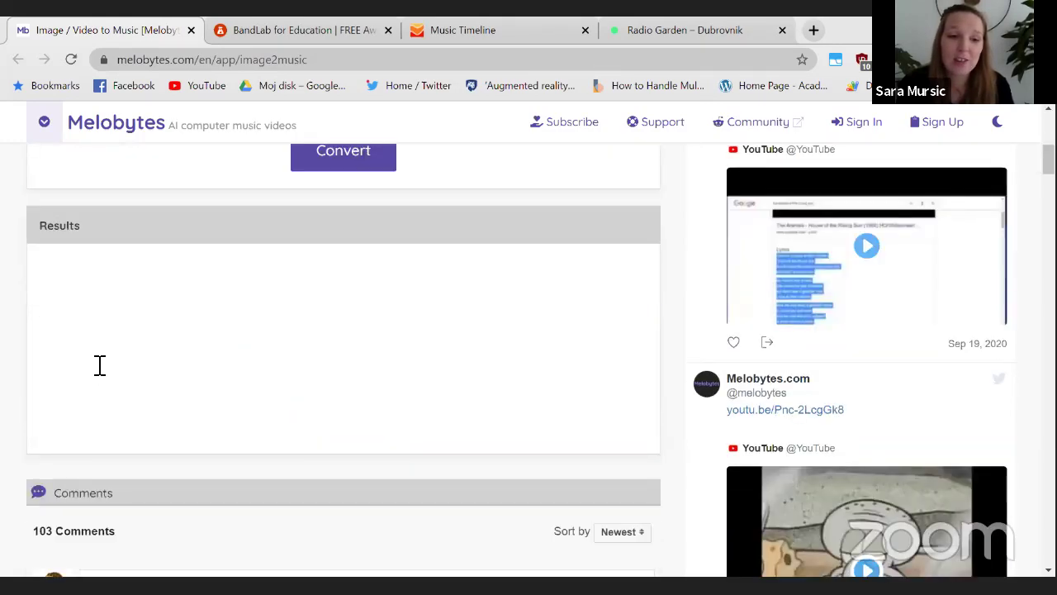
pyautogui.scroll(-2, 99, 365)
pyautogui.scroll(-2, 100, 367)
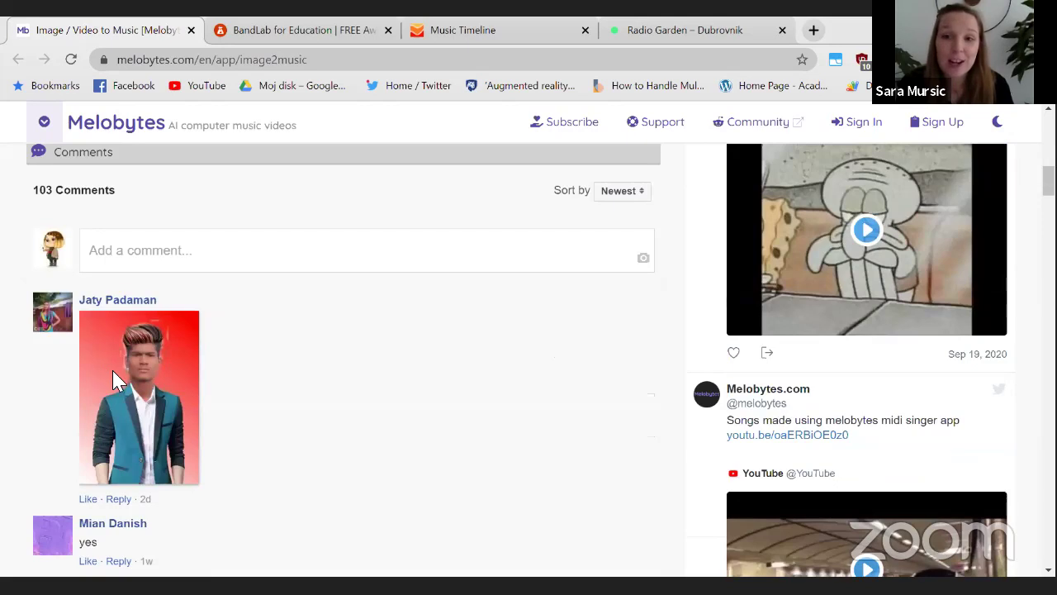
pyautogui.scroll(12, 112, 372)
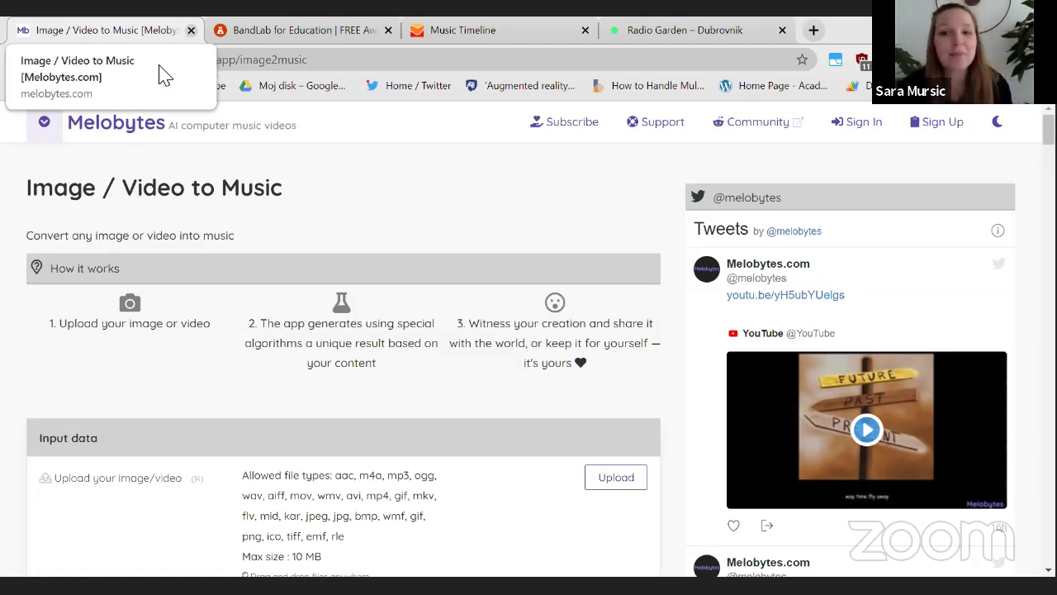
# Close the Melobytes page and add a Drum Machine track to the new BandLab project, hiding its instrument editor
pyautogui.hotkey('ctrl', 'w')
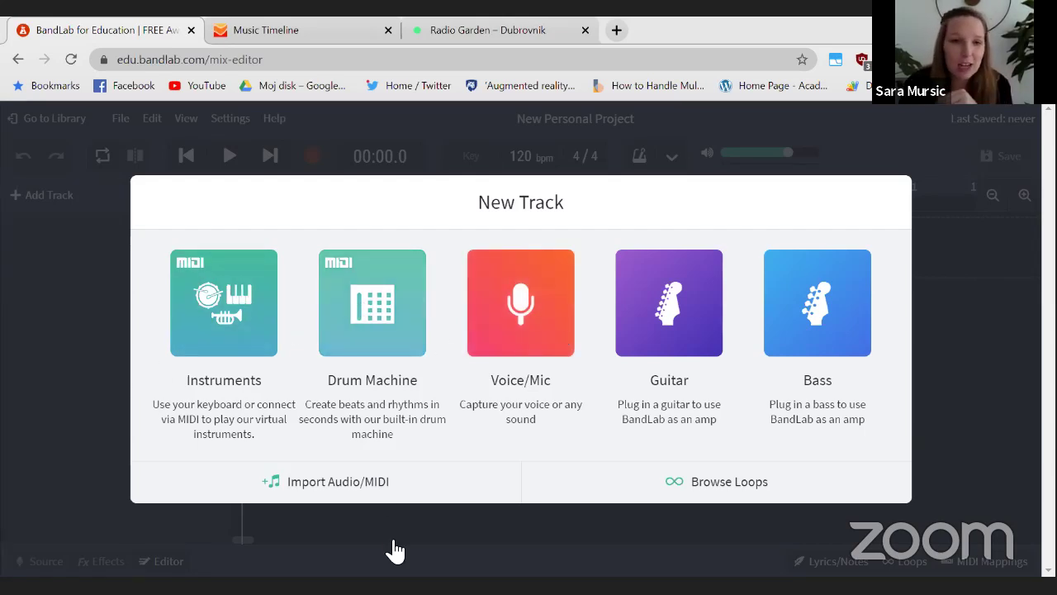
pyautogui.click(345, 373)
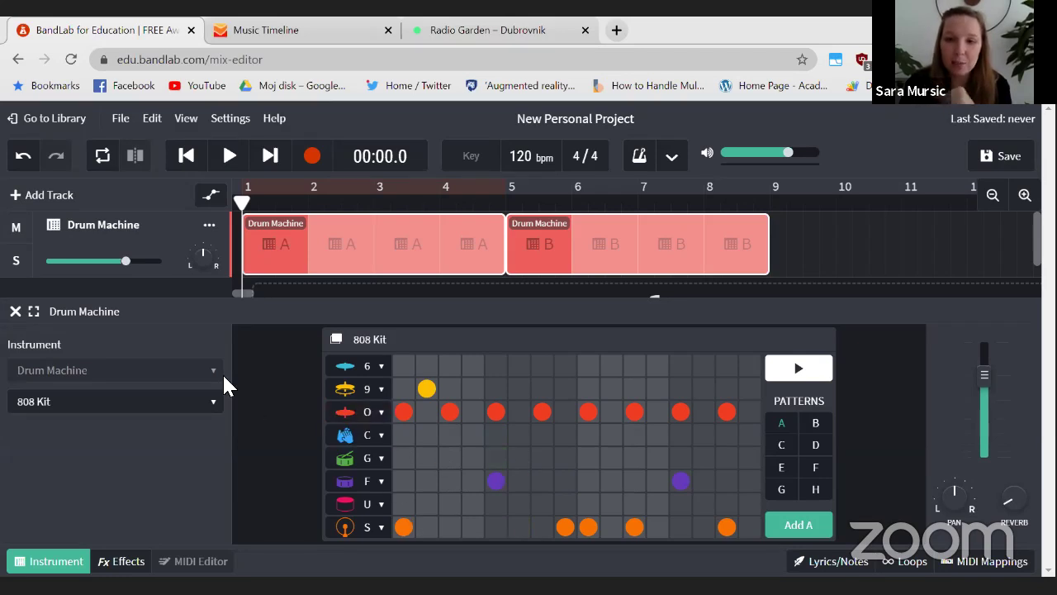
pyautogui.click(15, 313)
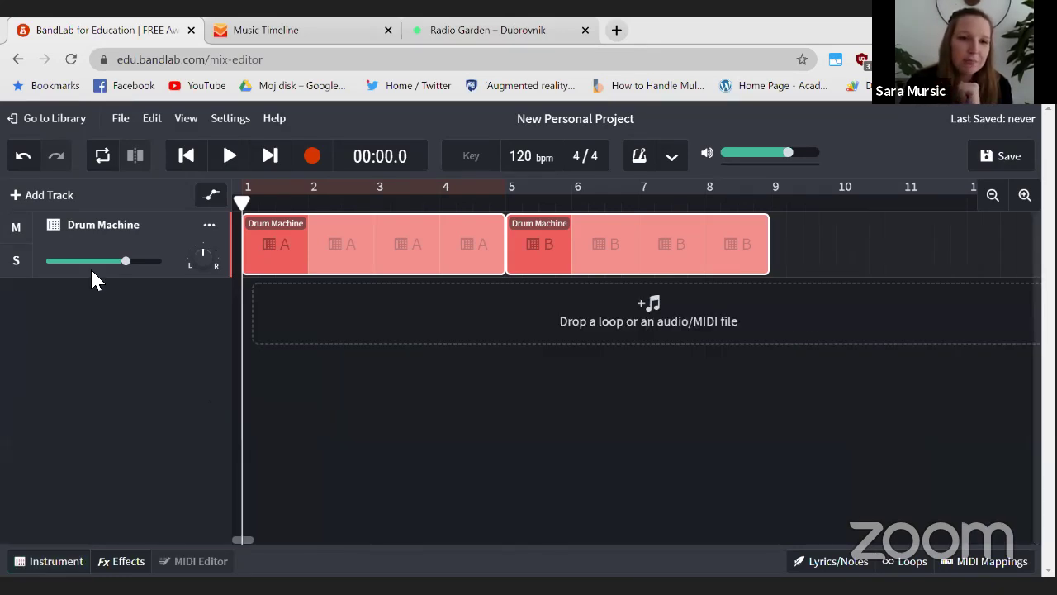
# Play the Drum Machine track into its B pattern, stop it, and return the playhead to the start
pyautogui.click(231, 157)
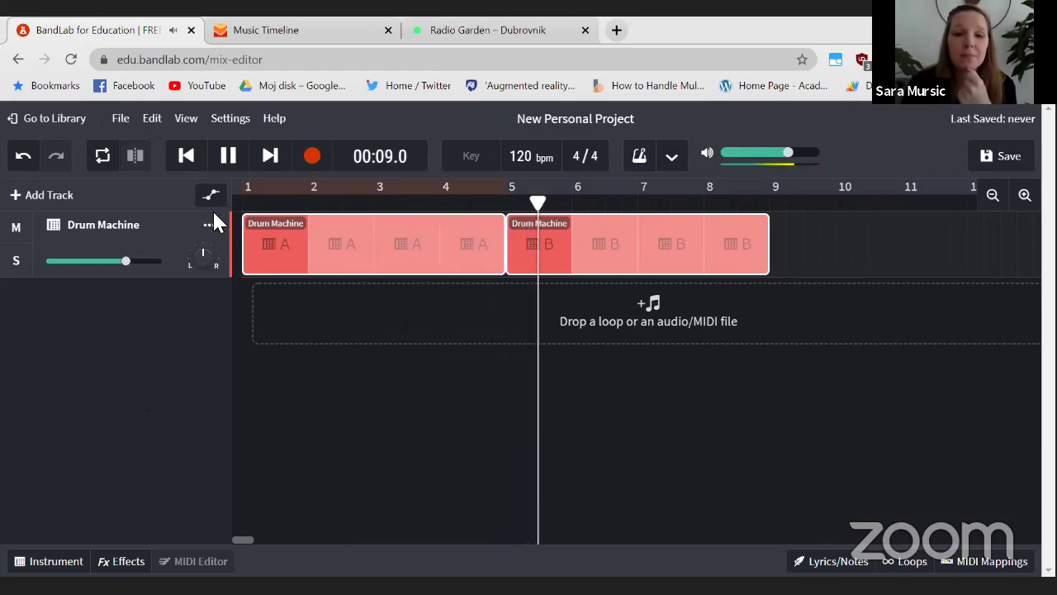
pyautogui.click(586, 203)
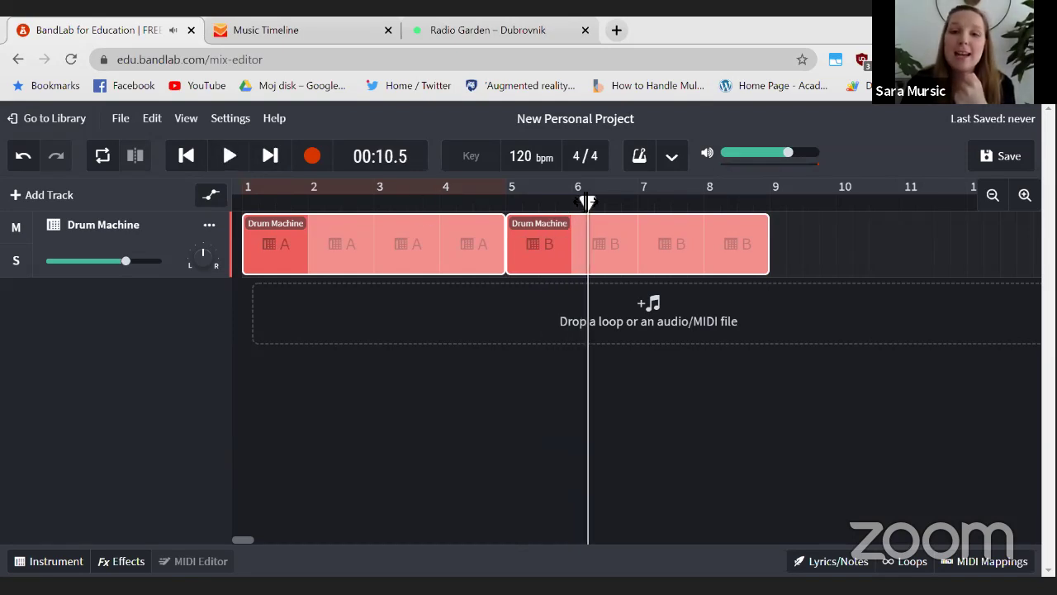
pyautogui.click(244, 205)
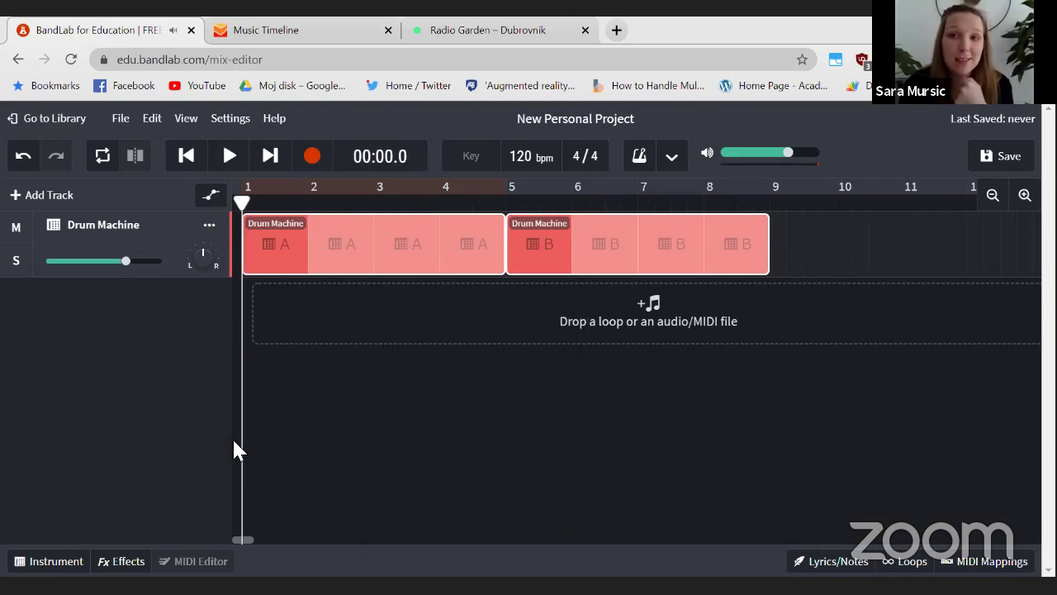
# Add an Instruments track to the project below the Drum Machine track and dismiss its track options
pyautogui.click(38, 195)
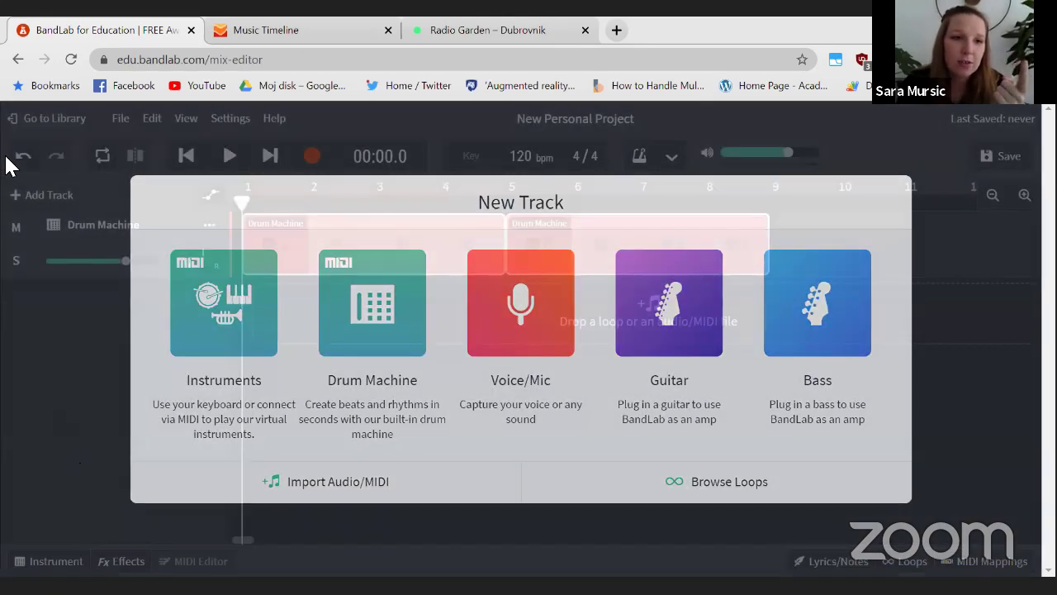
pyautogui.click(8, 165)
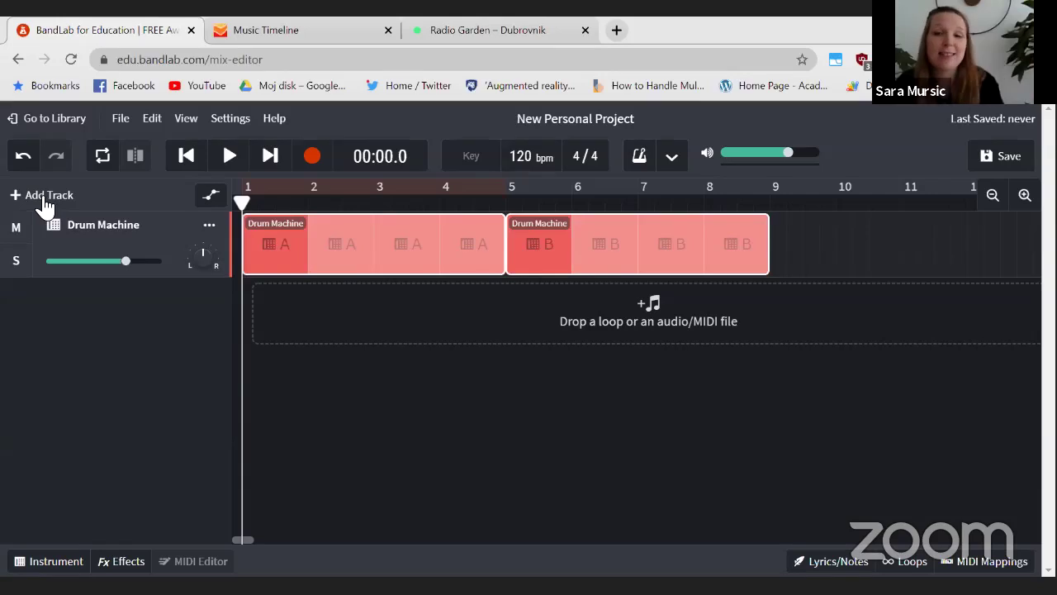
pyautogui.click(45, 198)
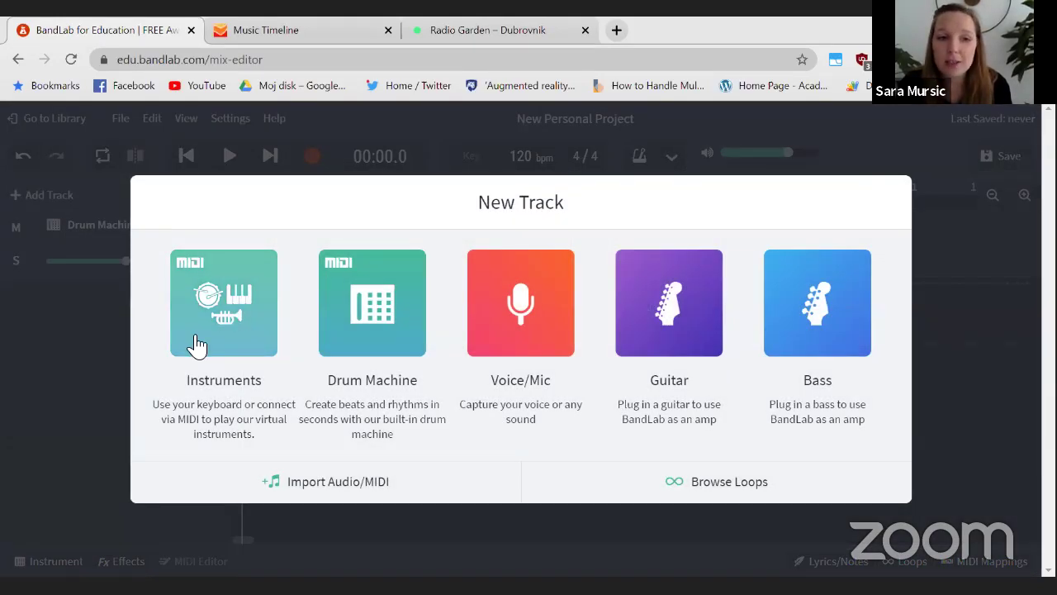
pyautogui.click(196, 345)
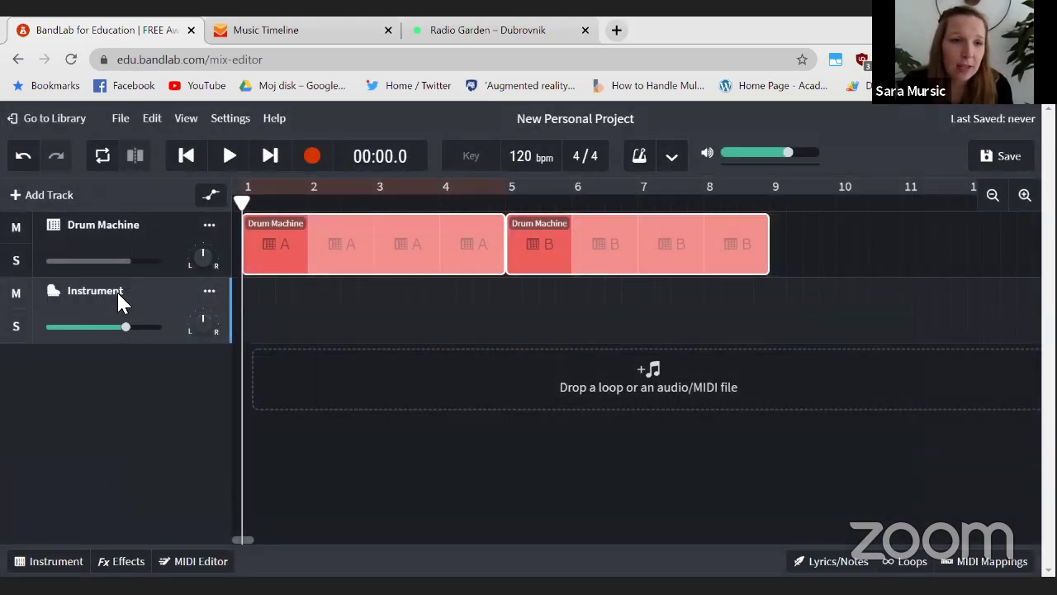
pyautogui.click(212, 295)
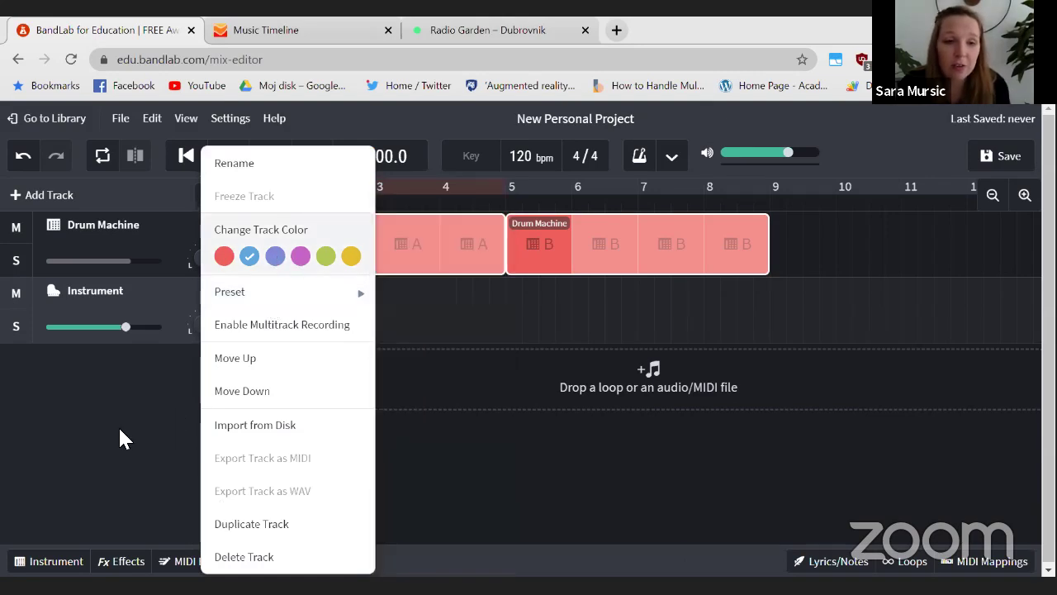
pyautogui.click(85, 384)
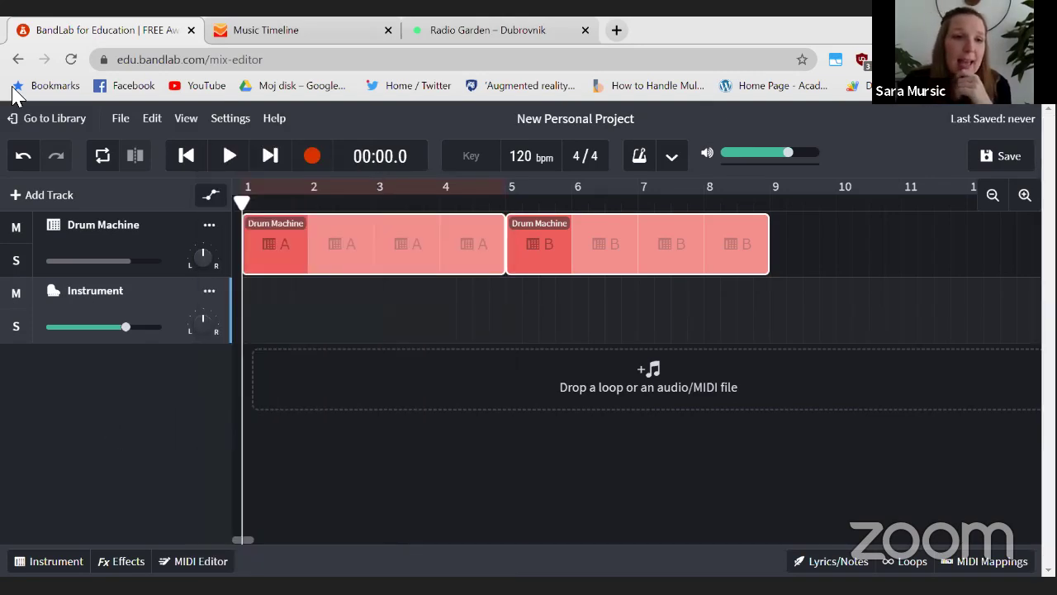
# Play the drum track briefly, turn on looping for its A section, and return the playhead to the start
pyautogui.click(229, 159)
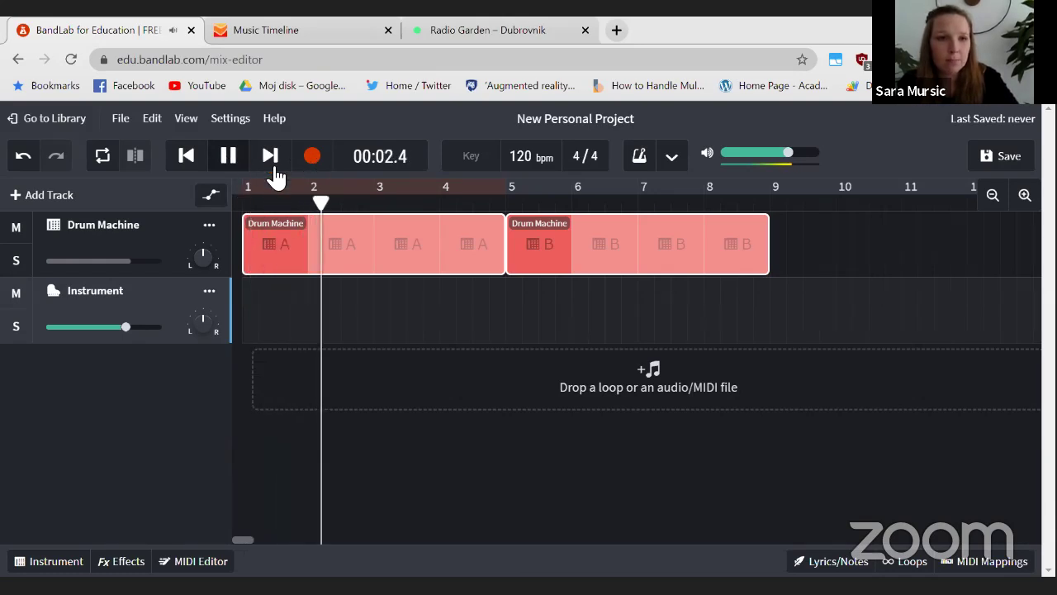
pyautogui.press('l')
pyautogui.press('space')
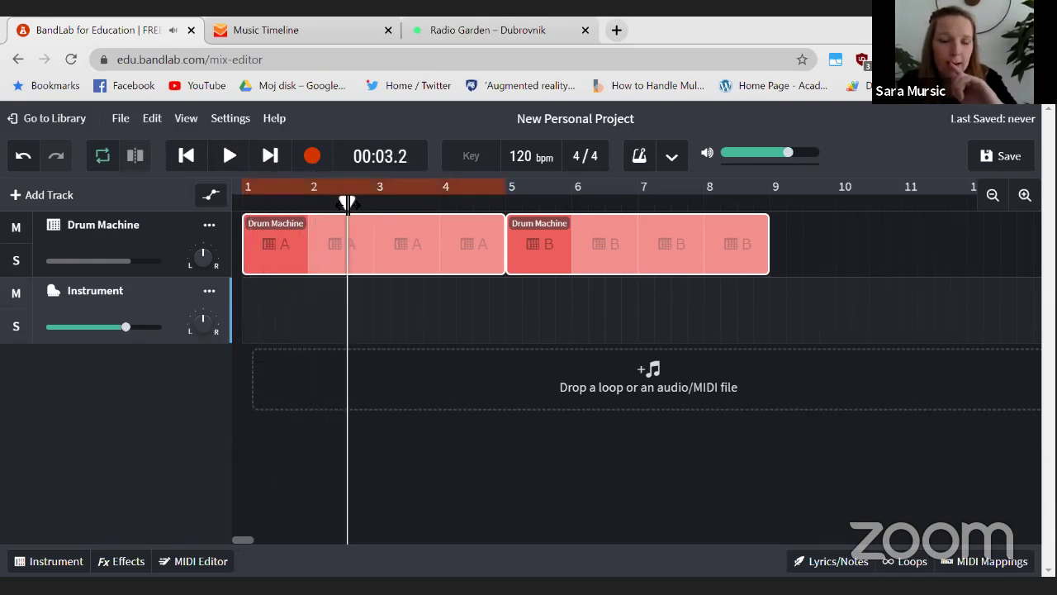
pyautogui.moveTo(356, 210); pyautogui.dragTo(204, 221)
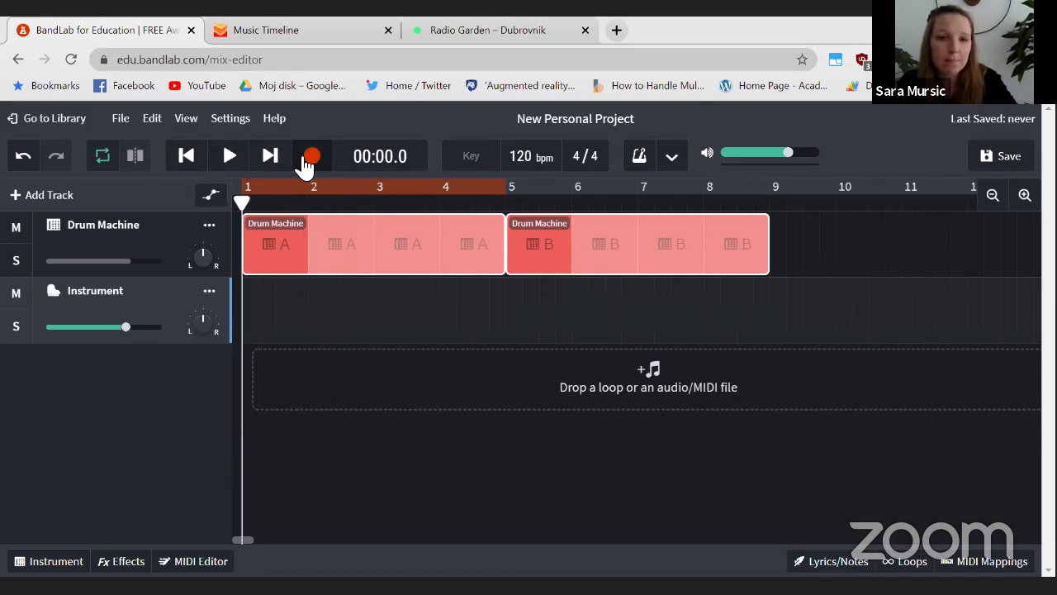
# Briefly try recording, and play the looped A section of the Drum Machine track from the start
pyautogui.click(310, 158)
pyautogui.click(230, 163)
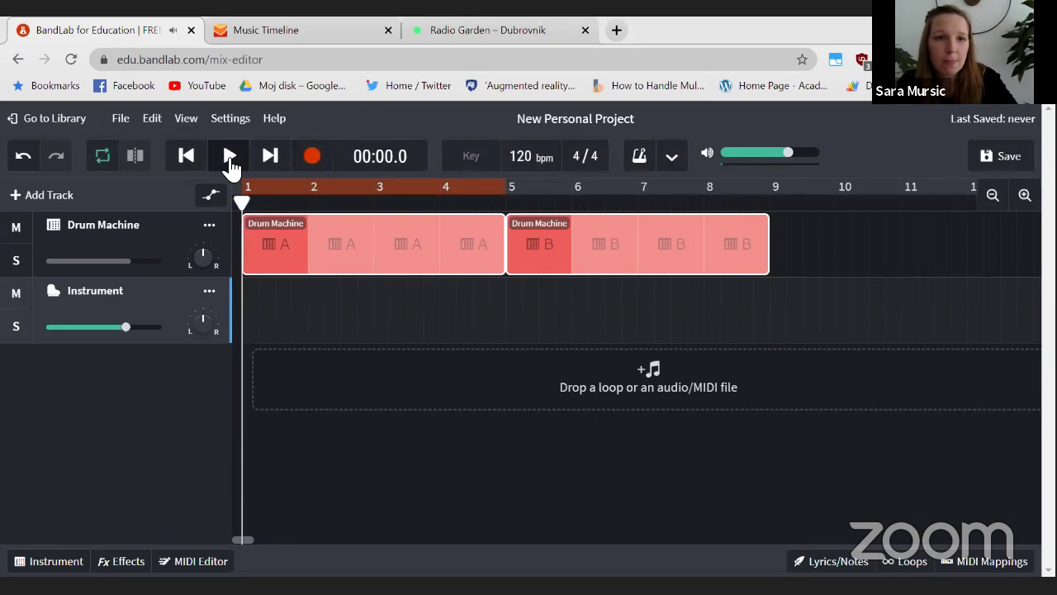
pyautogui.click(229, 163)
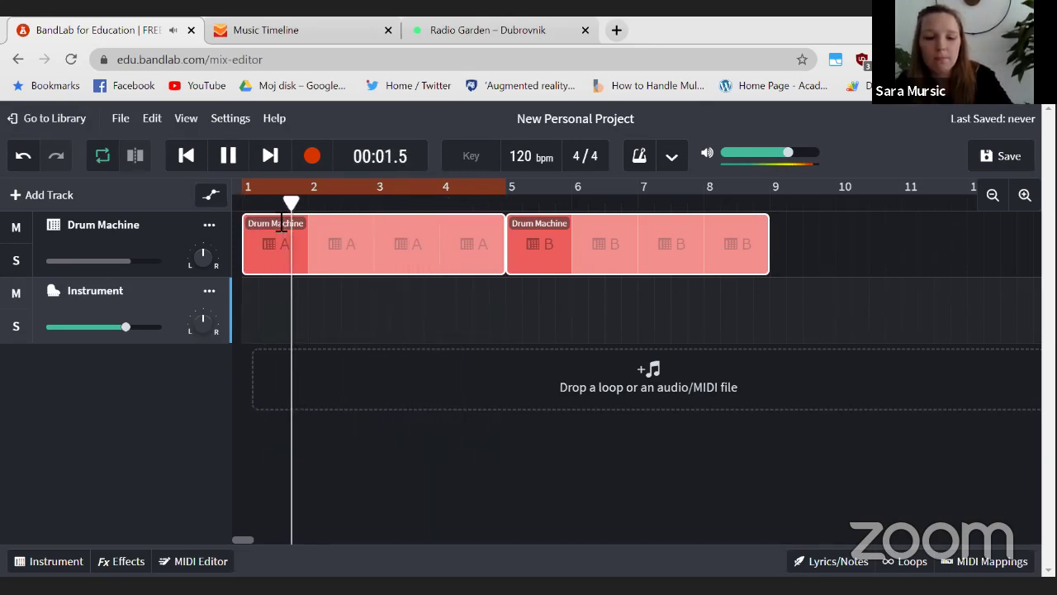
pyautogui.click(228, 157)
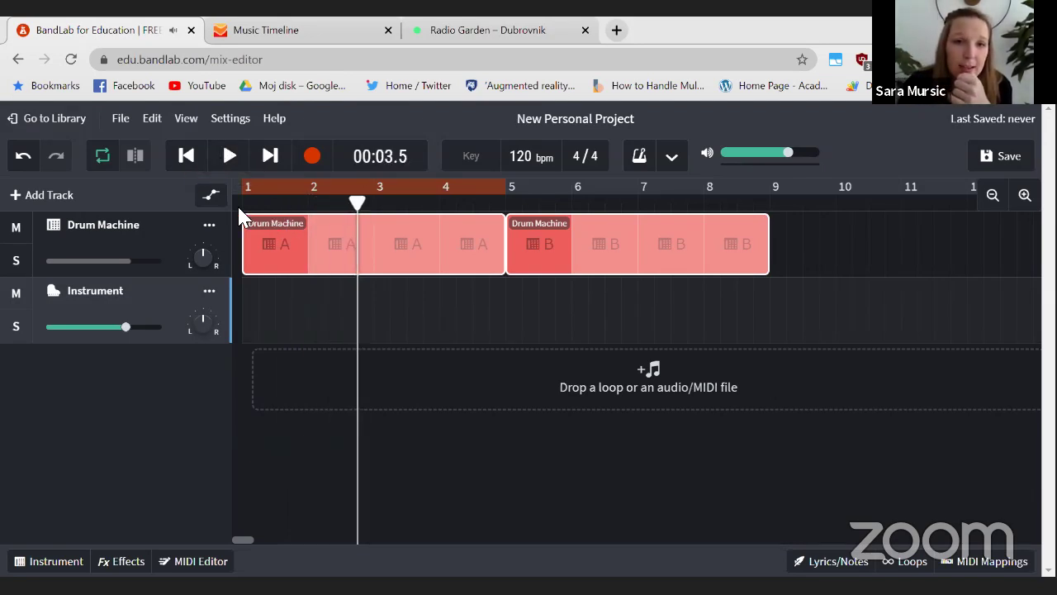
pyautogui.click(240, 213)
pyautogui.click(229, 156)
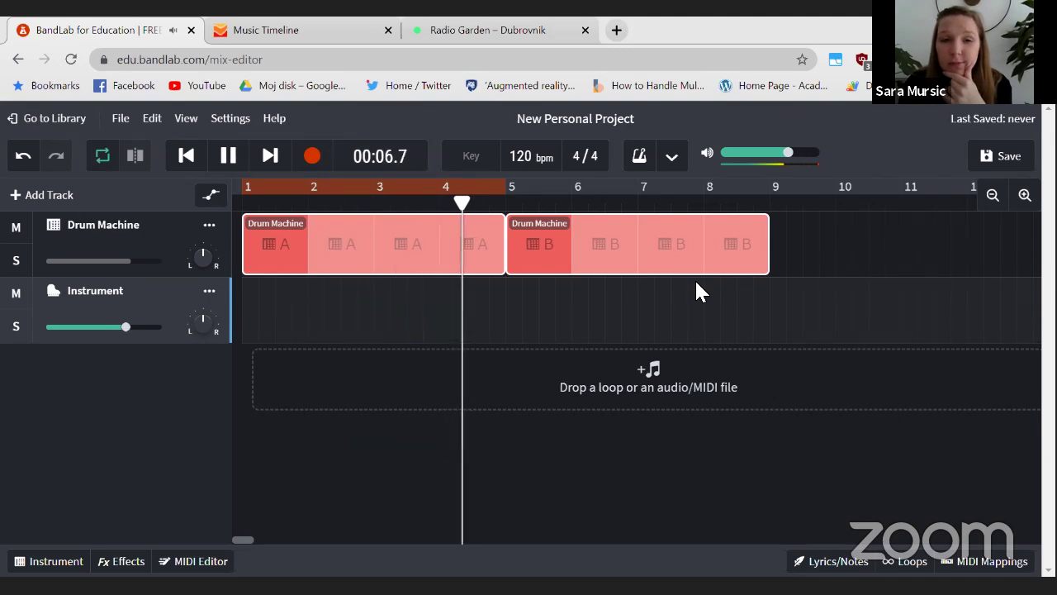
pyautogui.click(229, 157)
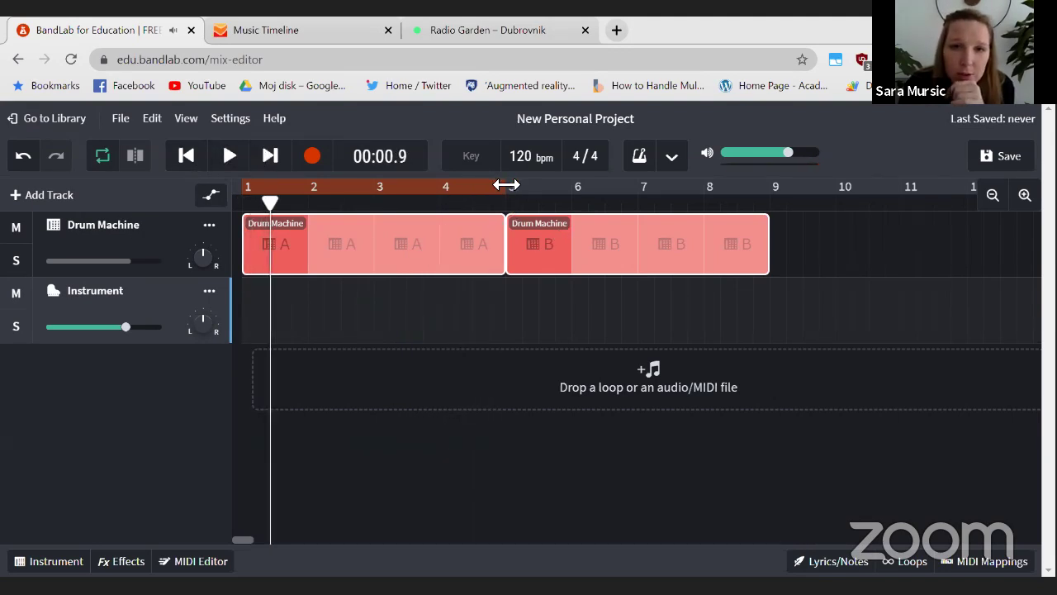
# Extend the loop region to bar 9 to cover the B section, and record a melody on the Instrument track from the start
pyautogui.moveTo(697, 176); pyautogui.dragTo(771, 175)
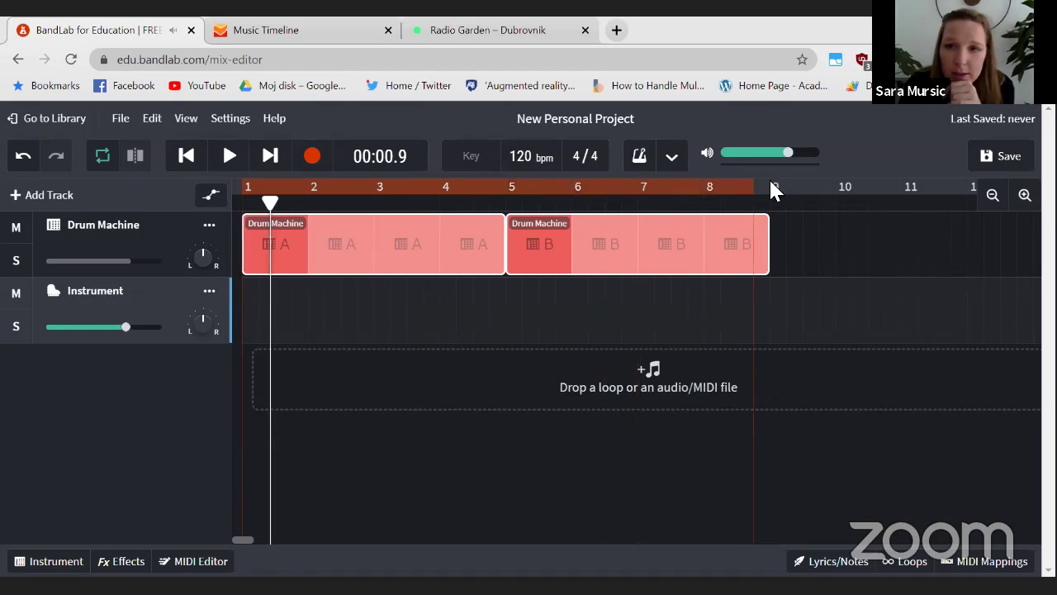
pyautogui.click(266, 203)
pyautogui.click(245, 205)
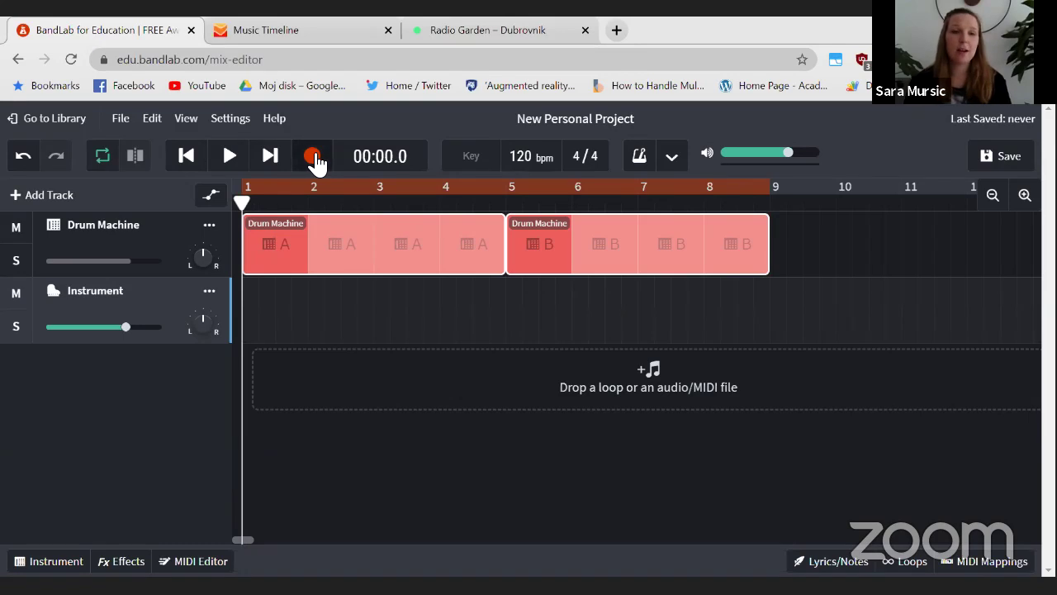
pyautogui.click(313, 158)
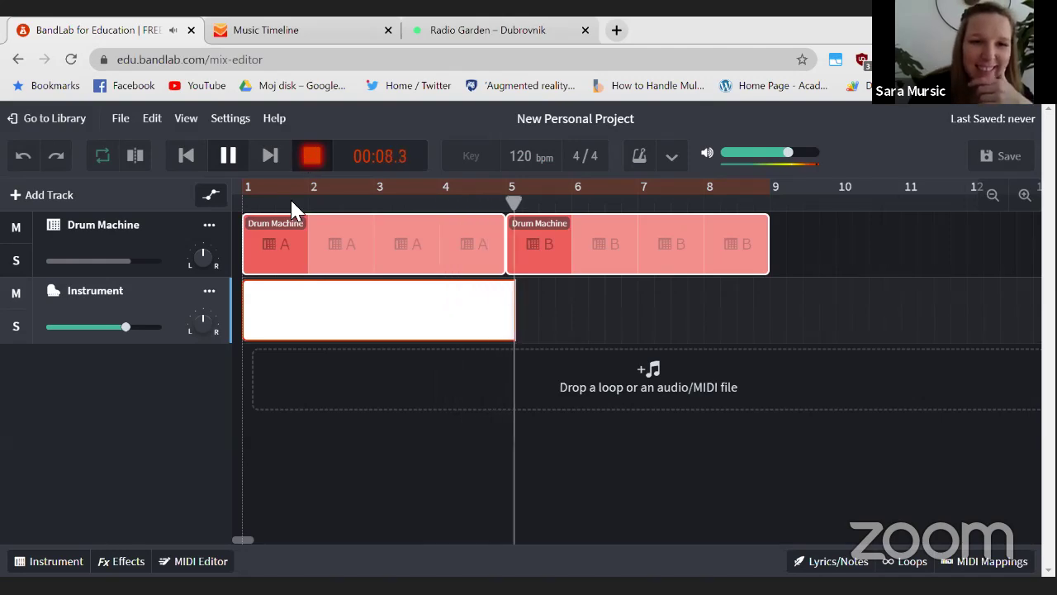
pyautogui.press('space')
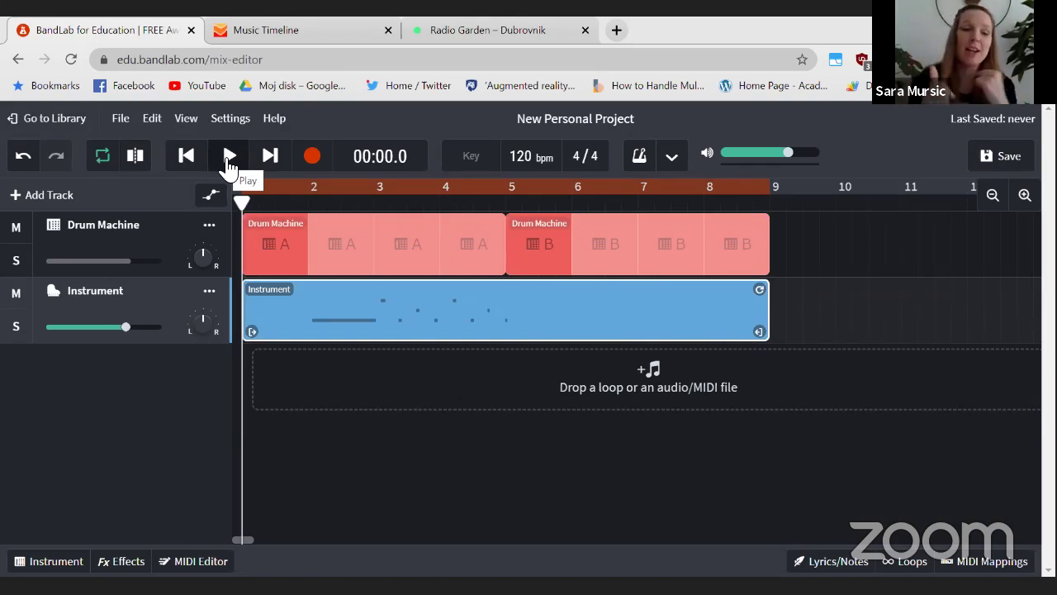
# Add a Voice/Mic track and record a vocal take on it alongside the drum and instrument tracks
pyautogui.click(64, 196)
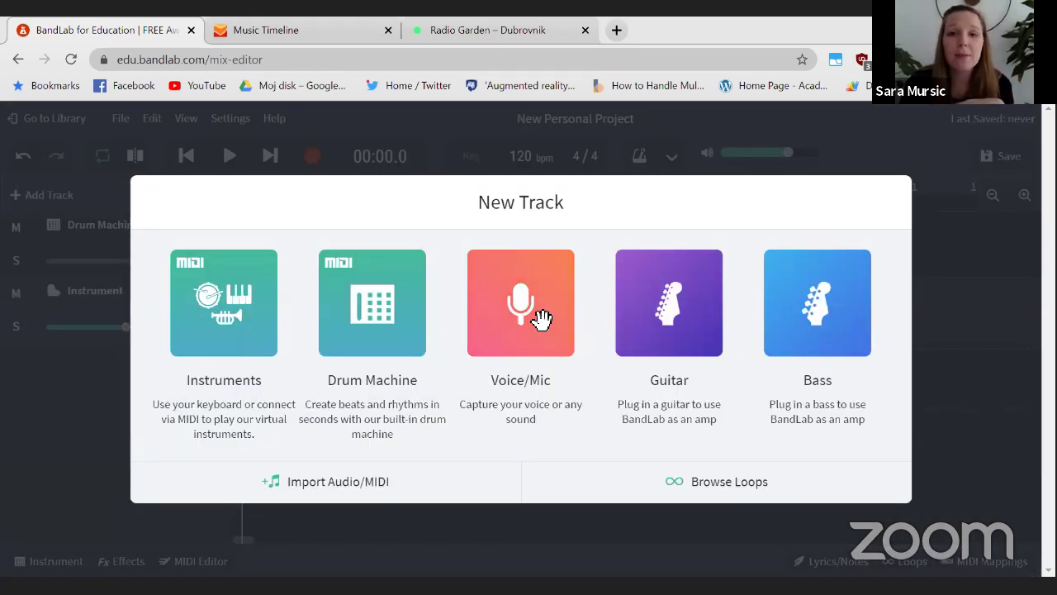
pyautogui.click(539, 324)
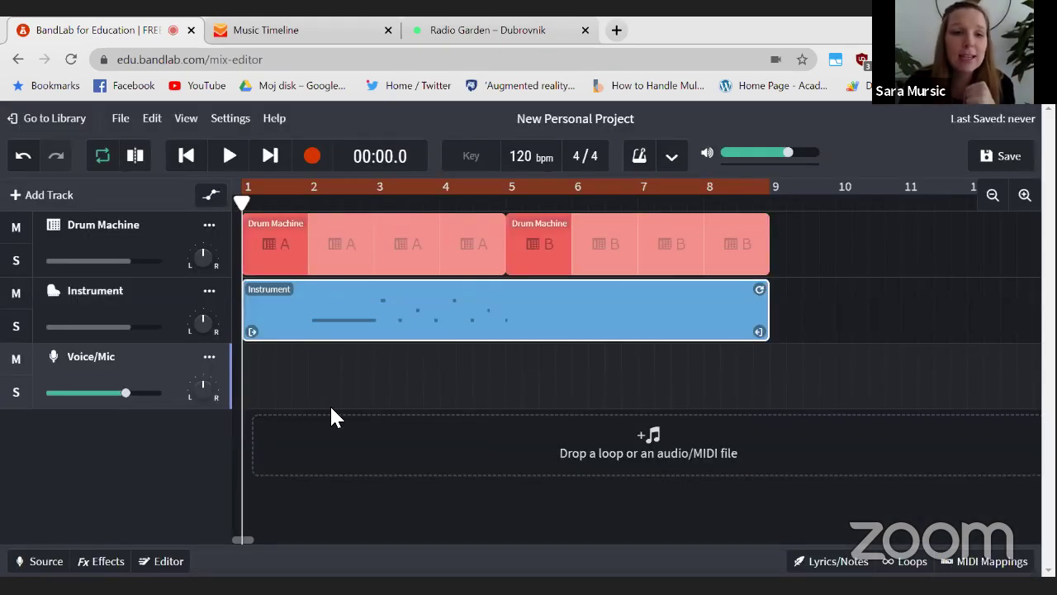
pyautogui.click(312, 158)
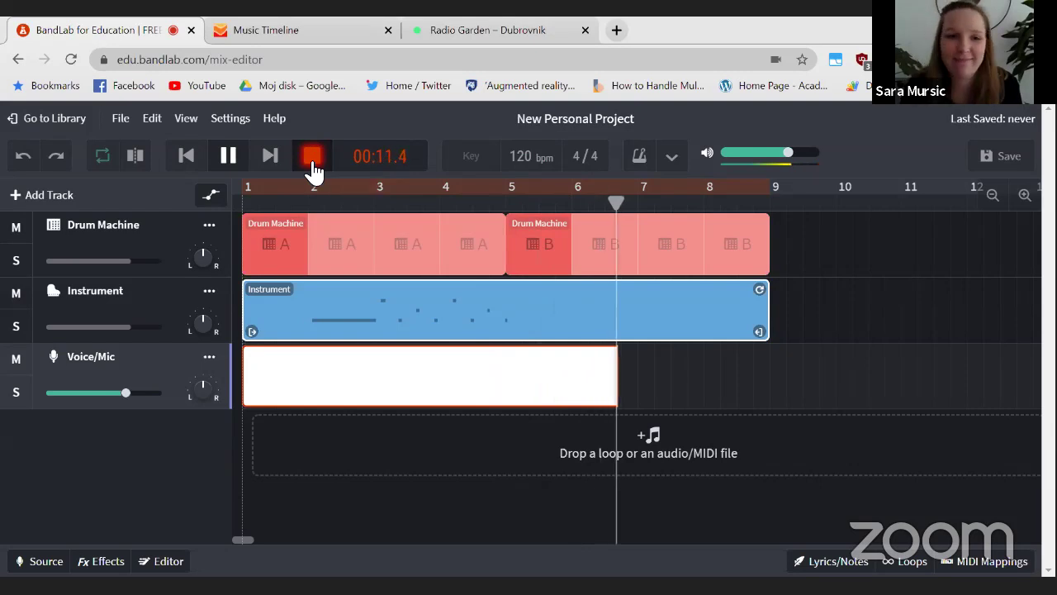
pyautogui.press('space')
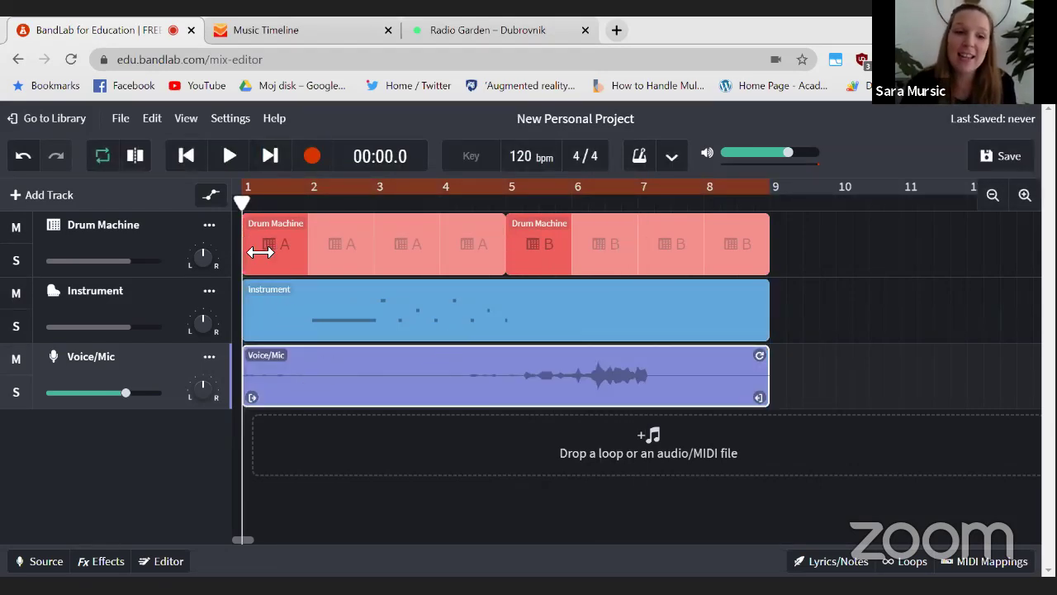
# Play the three-track mix and close the BandLab project without saving it
pyautogui.click(230, 159)
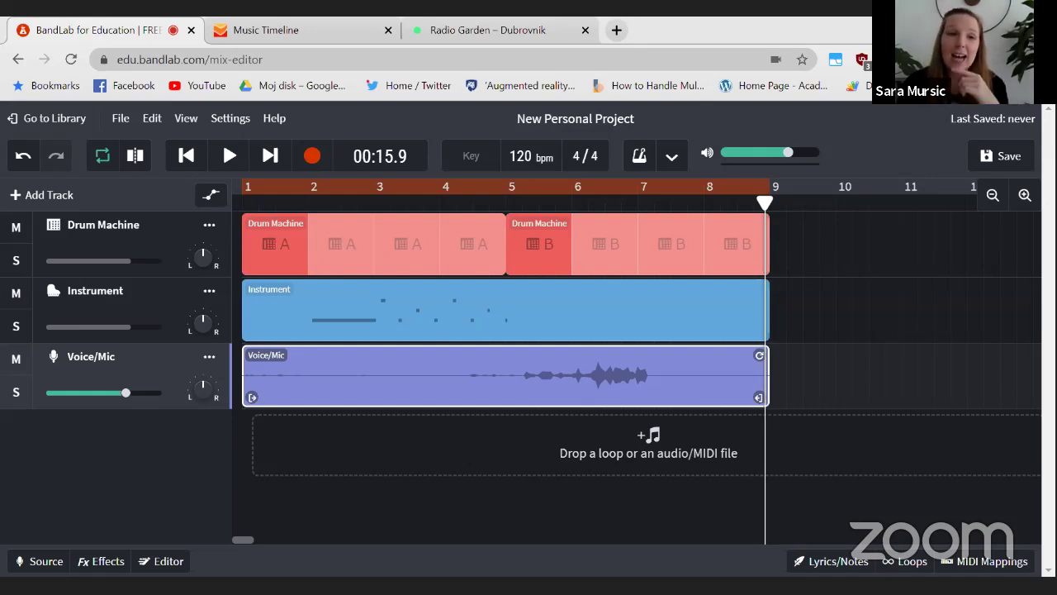
pyautogui.click(192, 31)
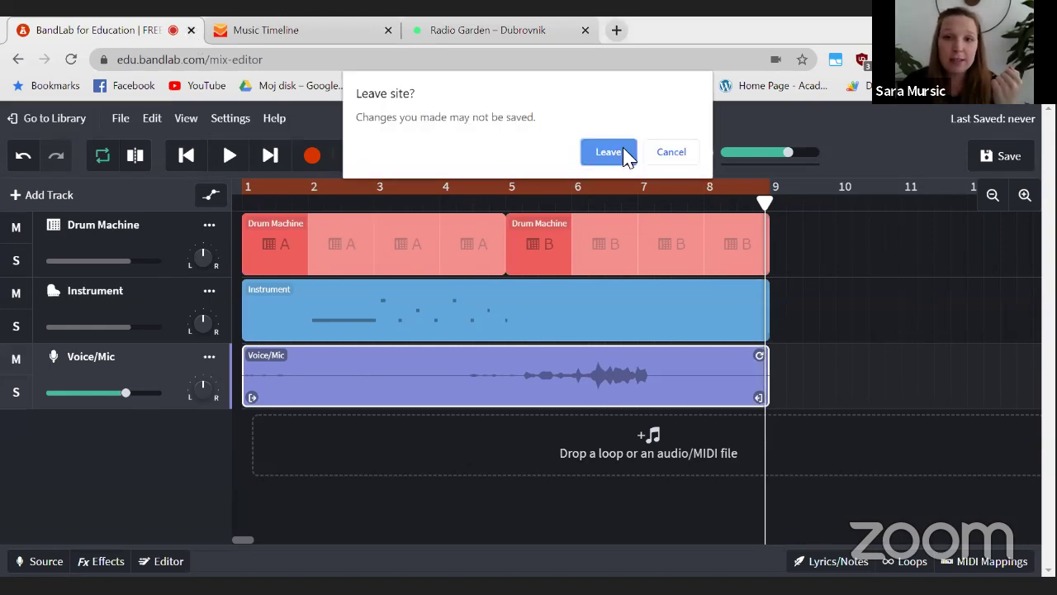
pyautogui.click(625, 155)
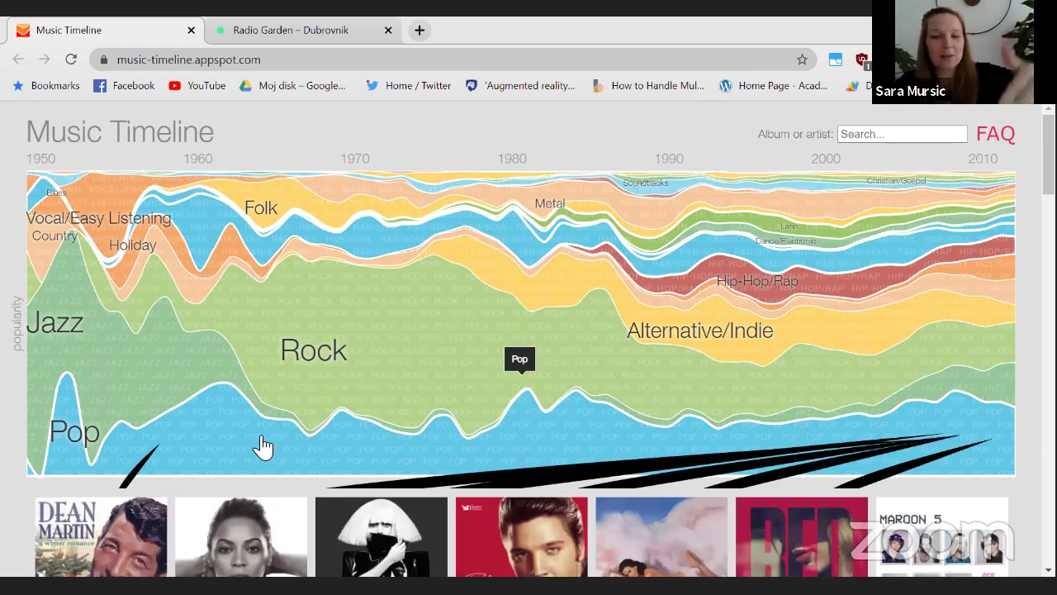
# View Beyoncé's Google Play artist page from Music Timeline's album covers and return to Music Timeline
pyautogui.click(264, 541)
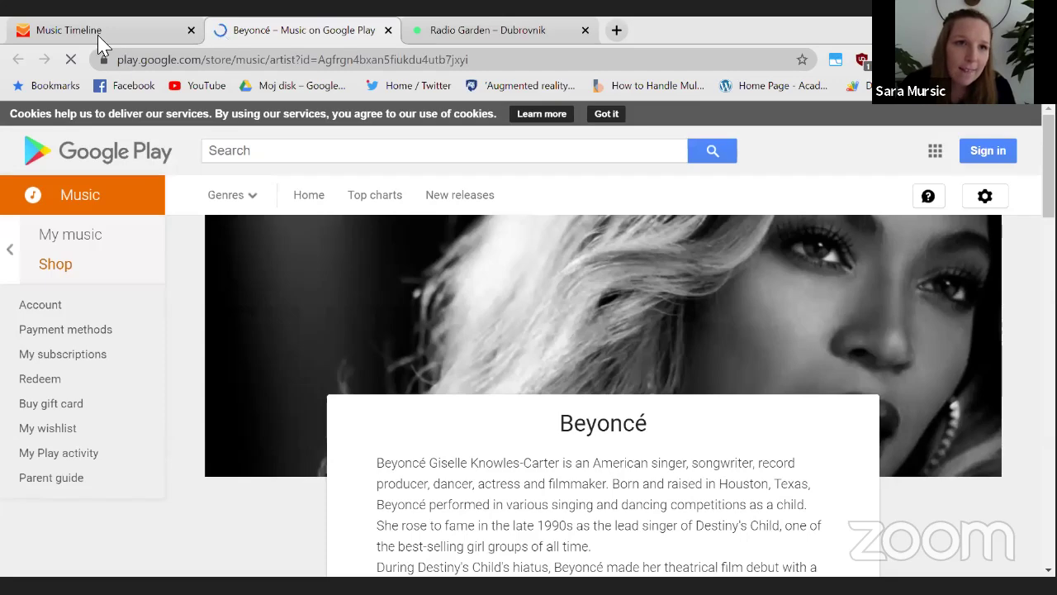
pyautogui.click(103, 40)
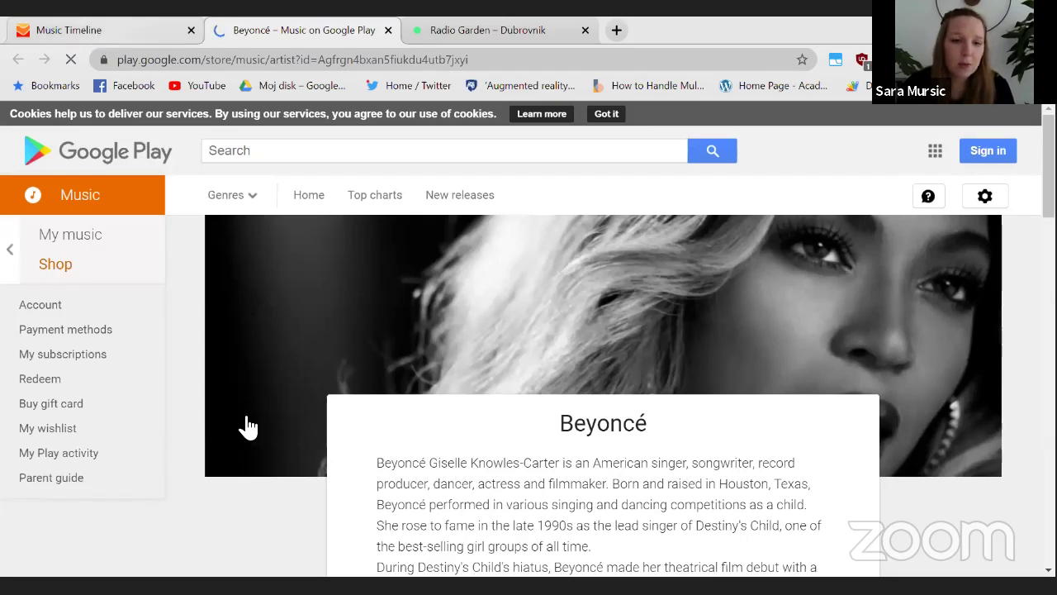
# Show only the Pop genre in Music Timeline and look over its popularity graph and albums
pyautogui.scroll(-3, 254, 488)
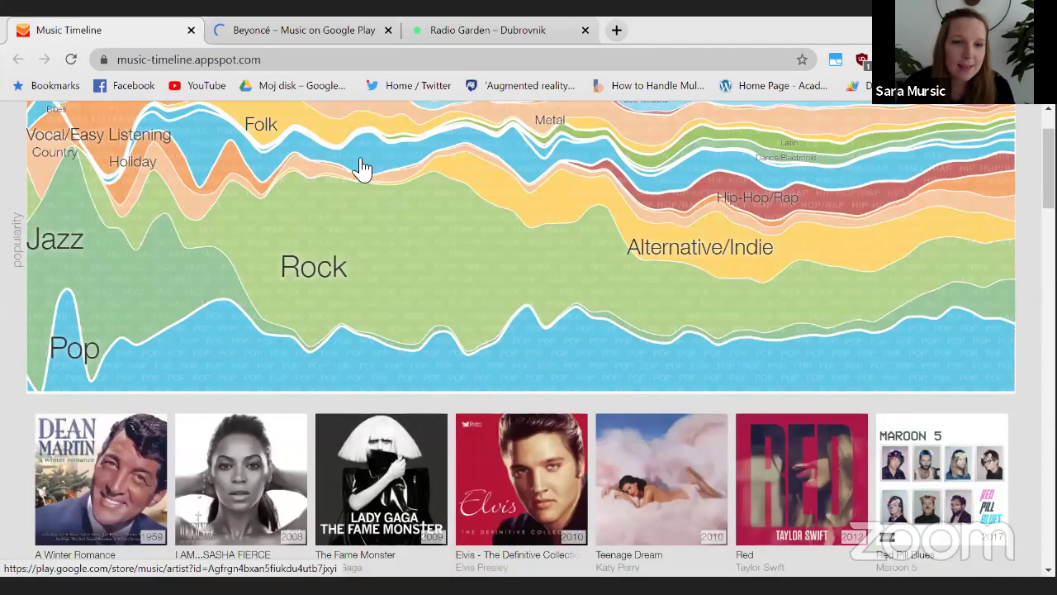
pyautogui.click(250, 205)
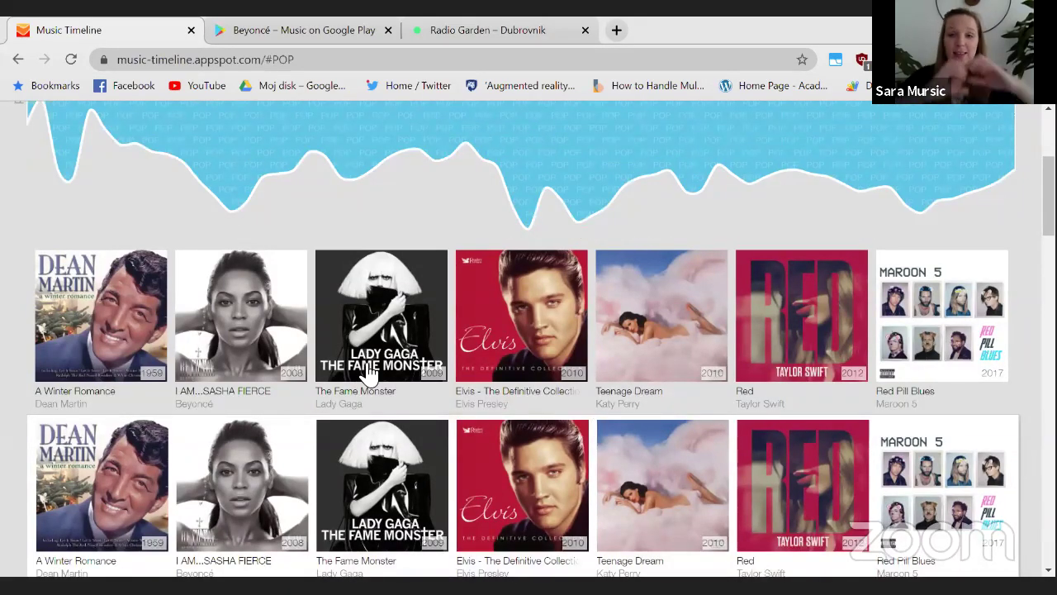
pyautogui.scroll(3, 369, 373)
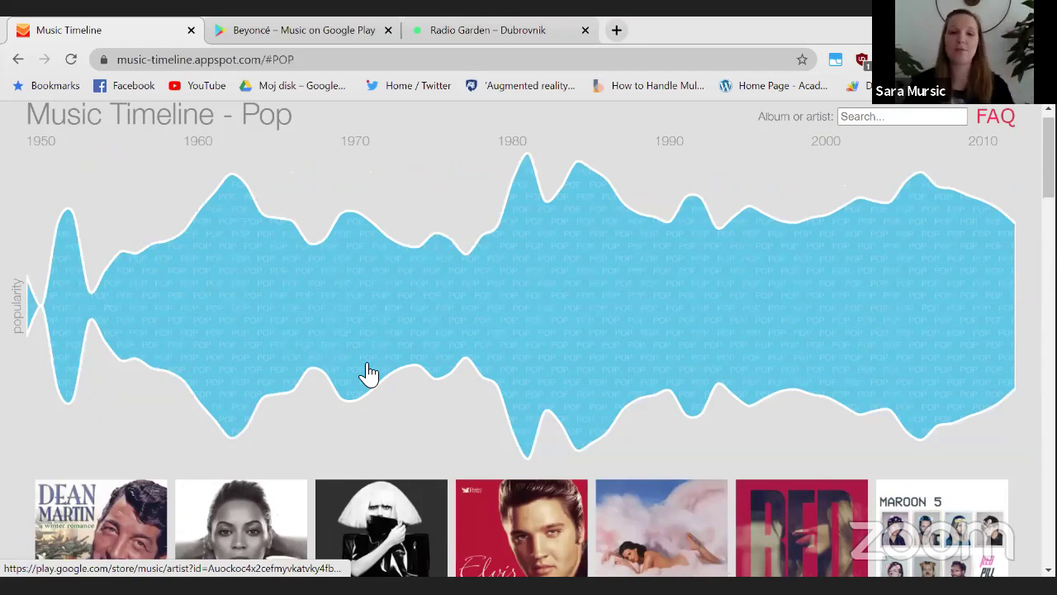